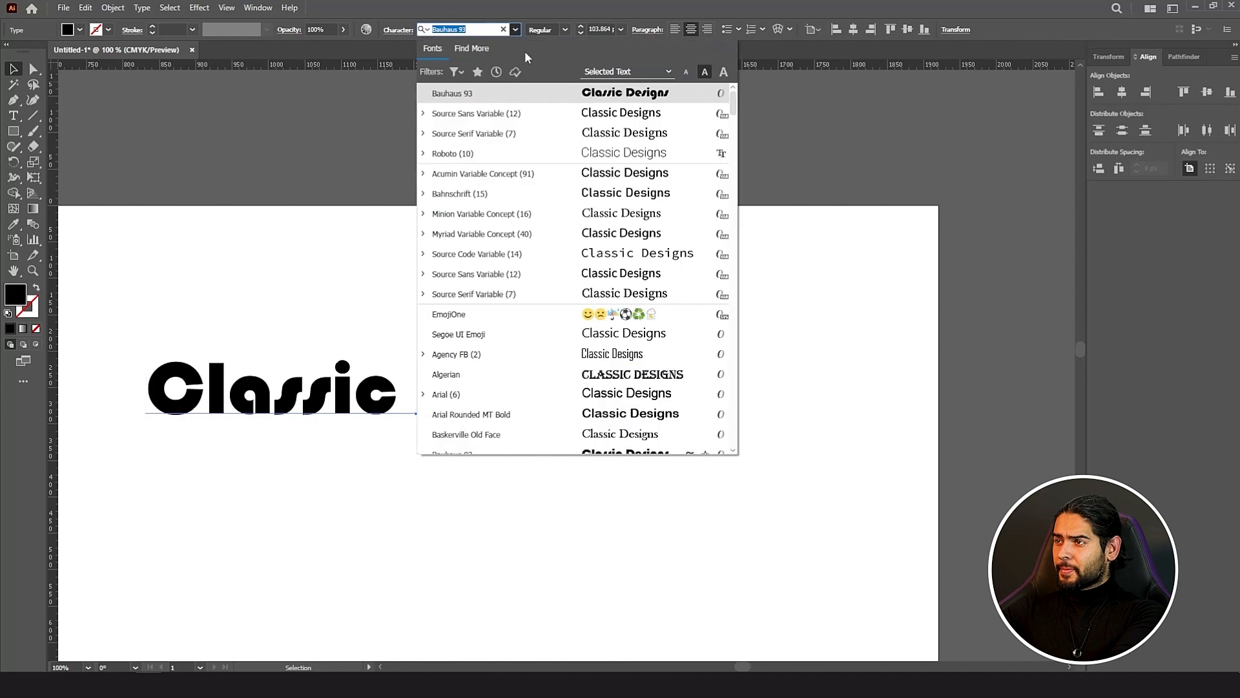
Step: Try Algerian on the Classic Designs text, browse the other fonts and set its font to Broadway
left_click(599, 260)
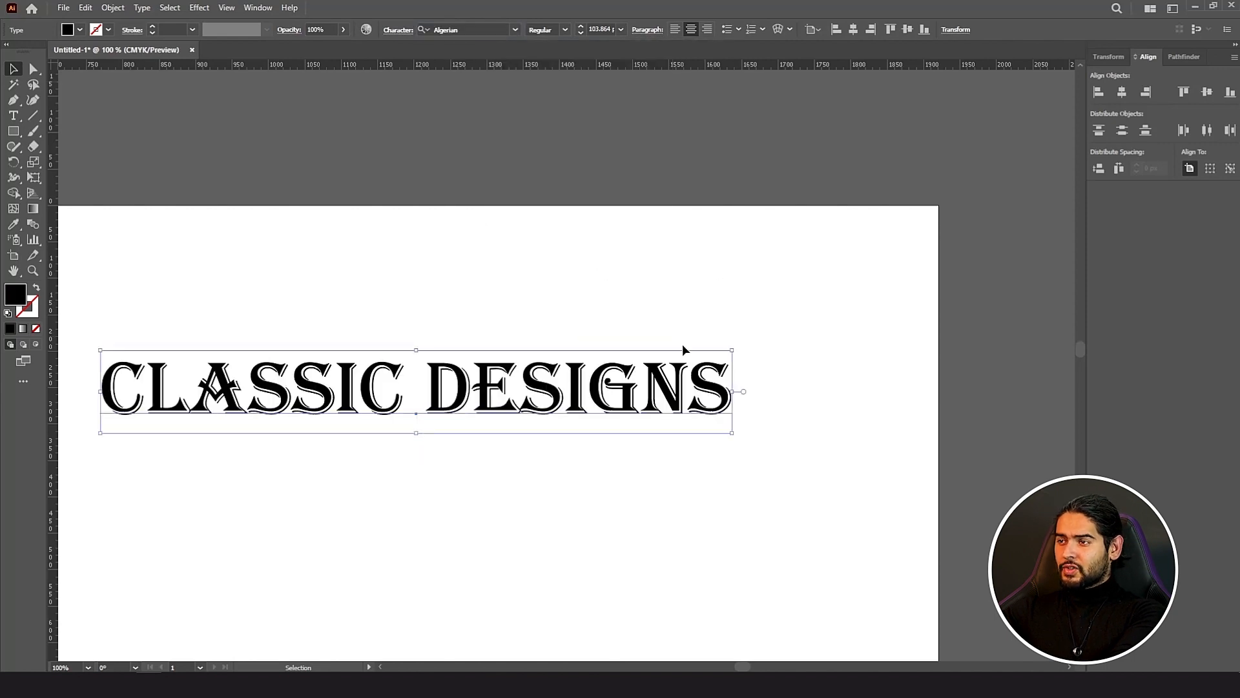
left_click(514, 30)
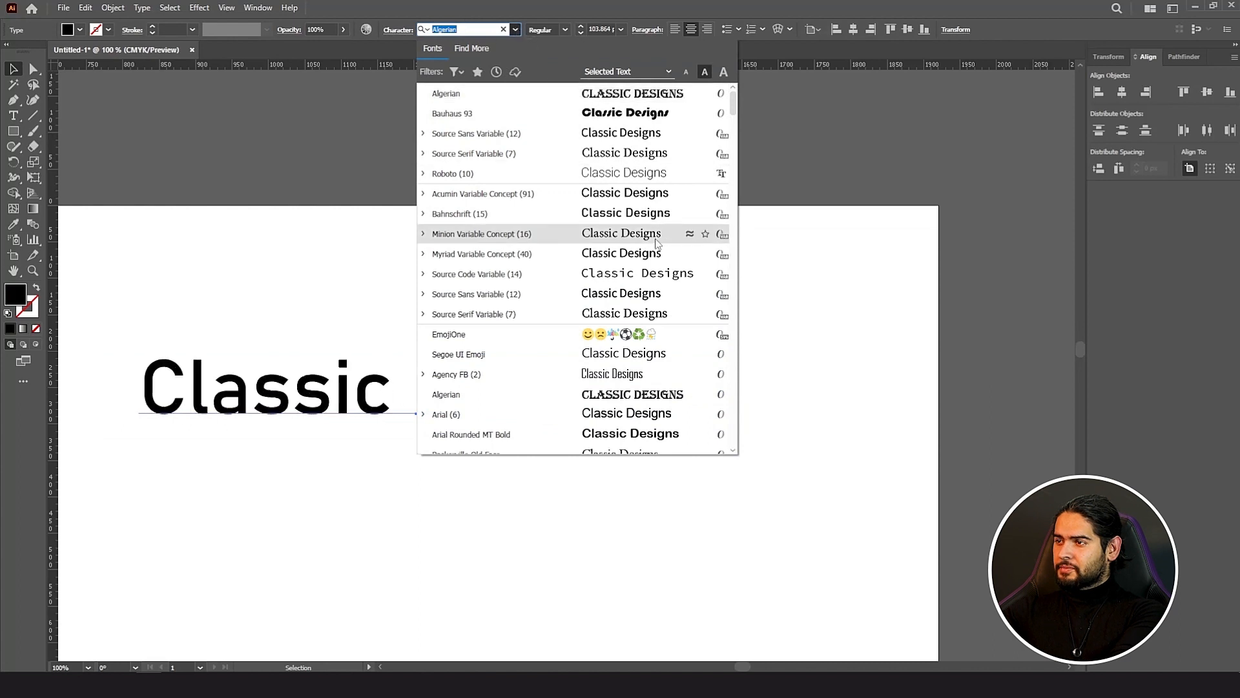
scroll(655, 258, "down", 5)
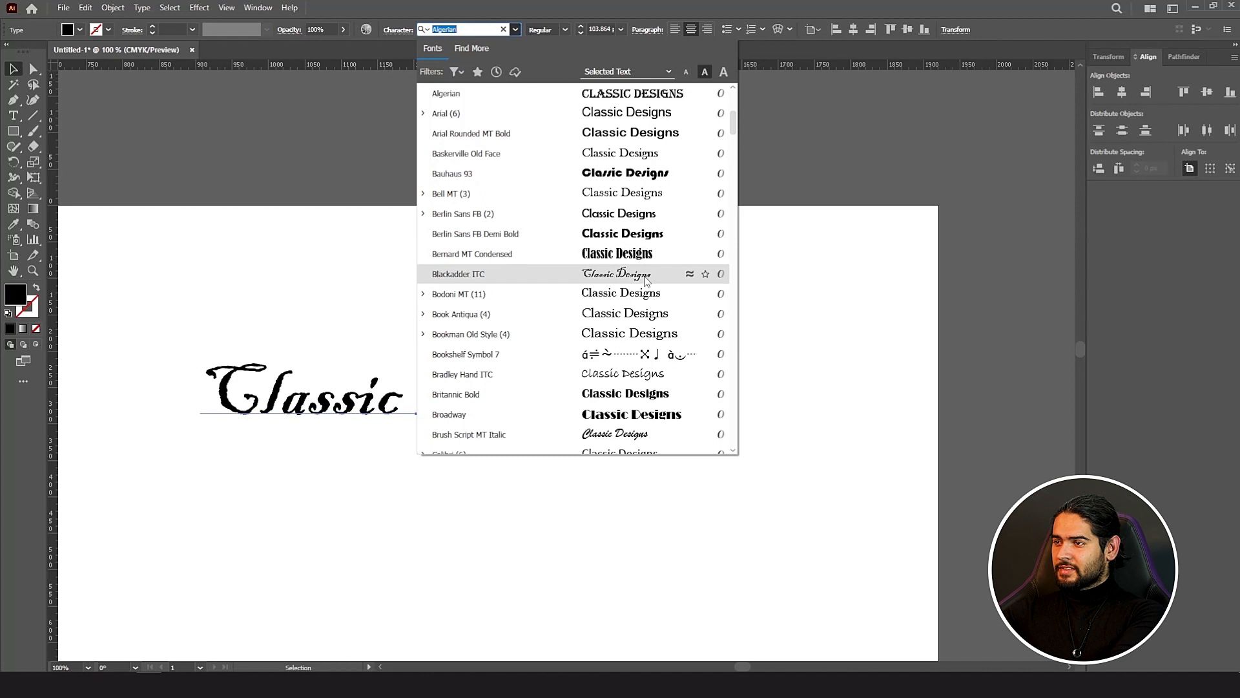
key("Escape")
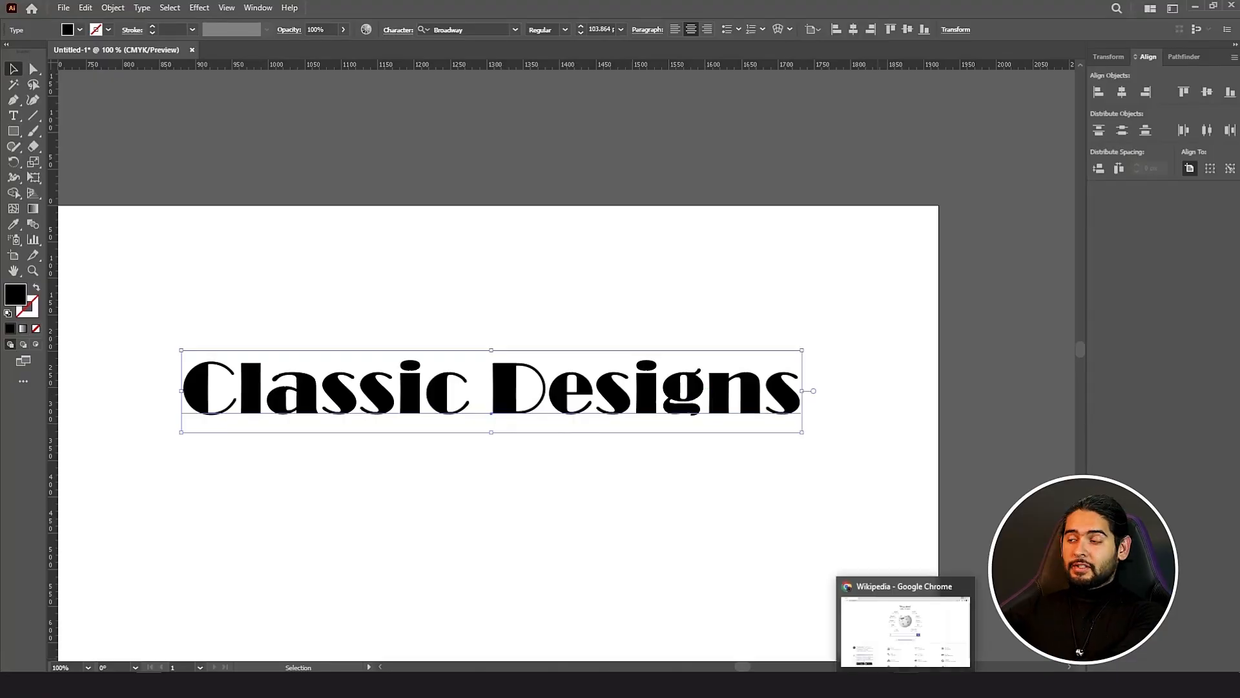
Step: Switch to Chrome and search the web for google fonts
left_click(906, 685)
left_click(166, 35)
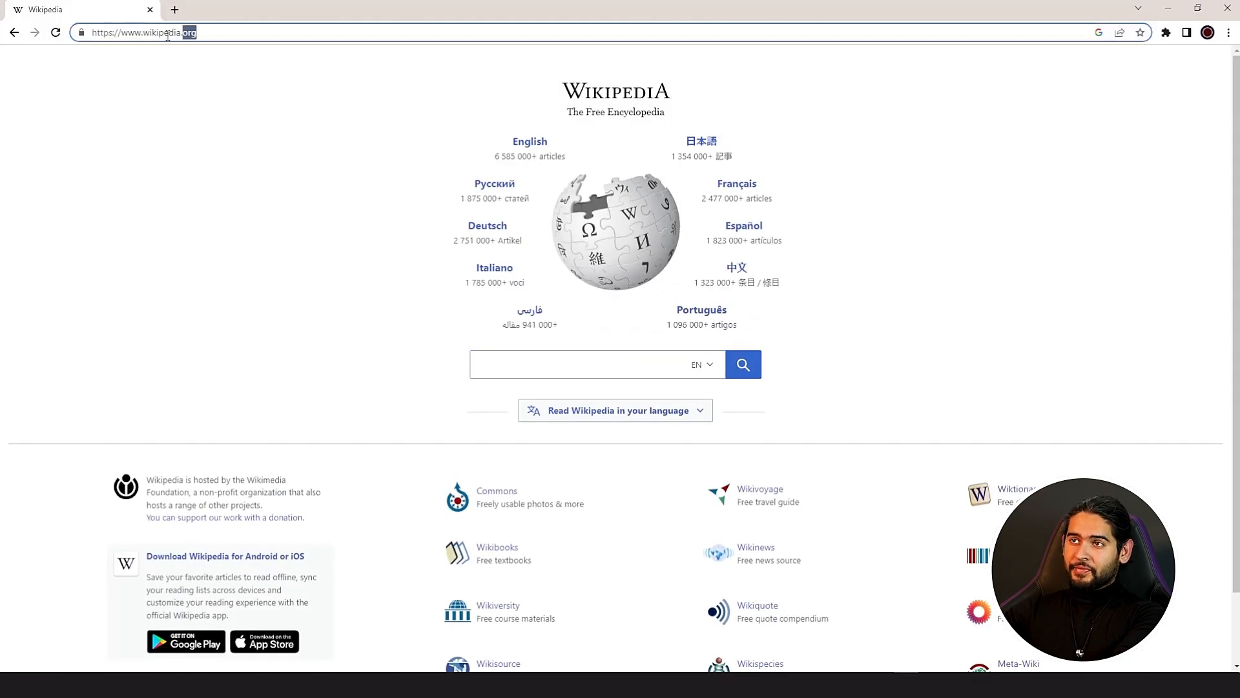
type("google fonts")
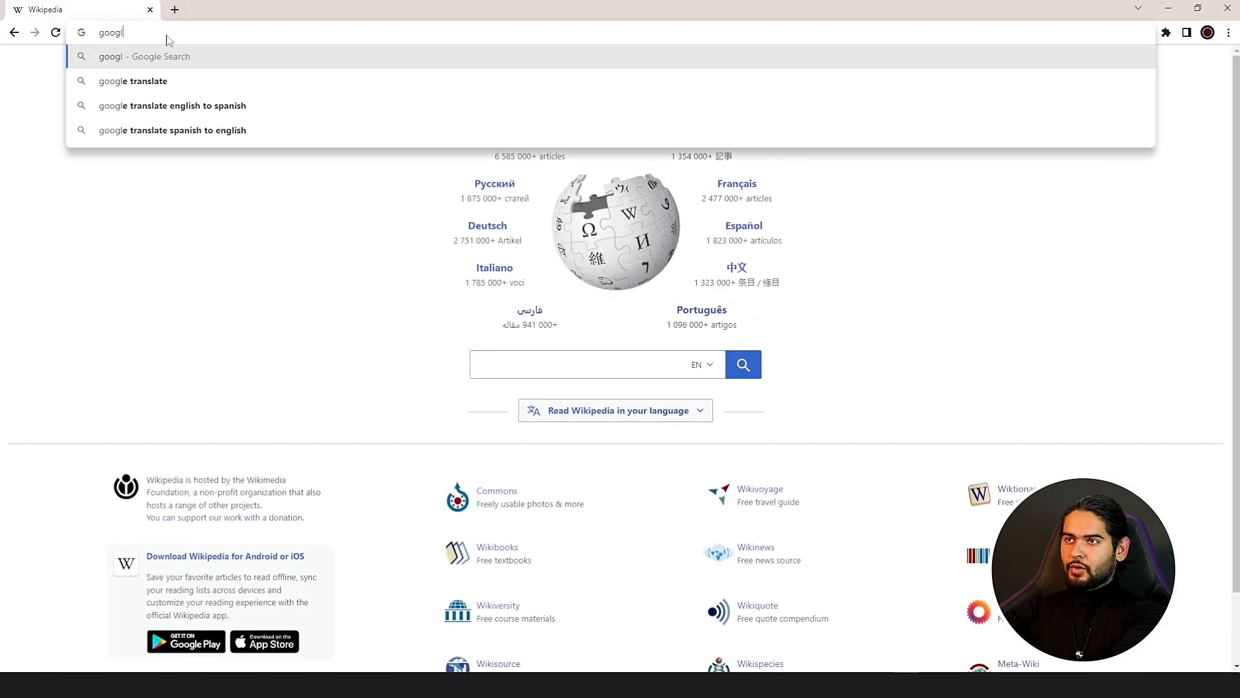
key("Return")
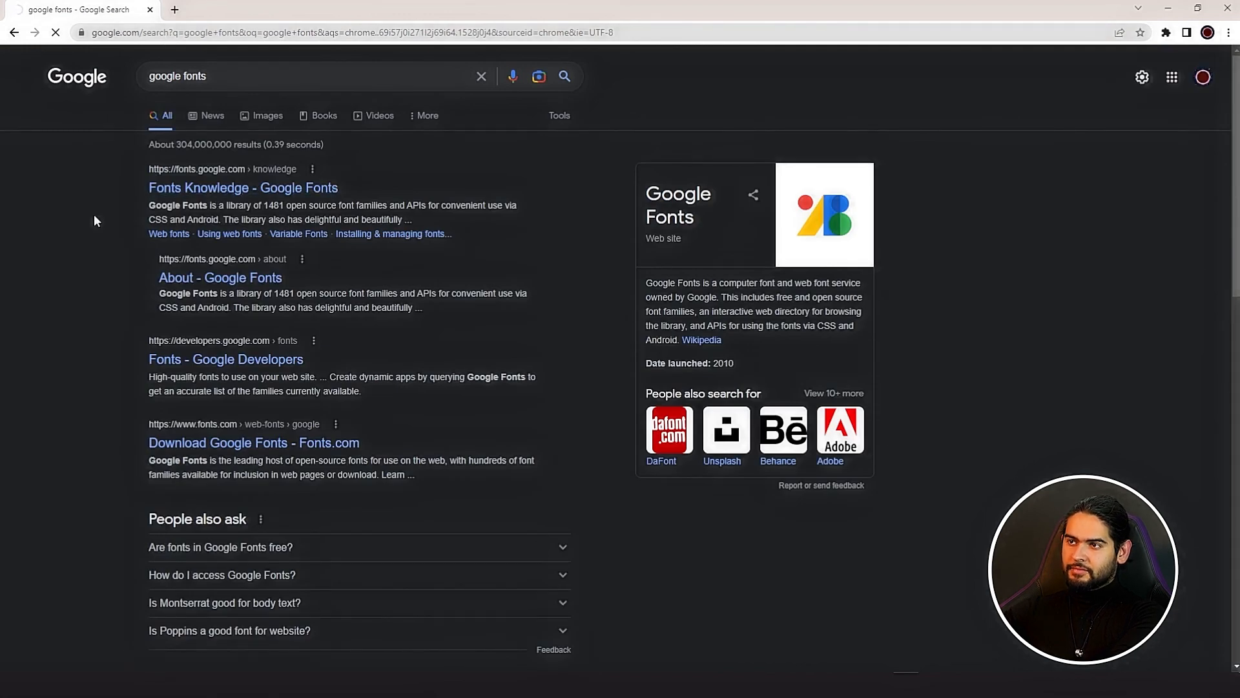
Step: Open the Fonts.com page for downloading Google Fonts and browse its list of available fonts
left_click(262, 445)
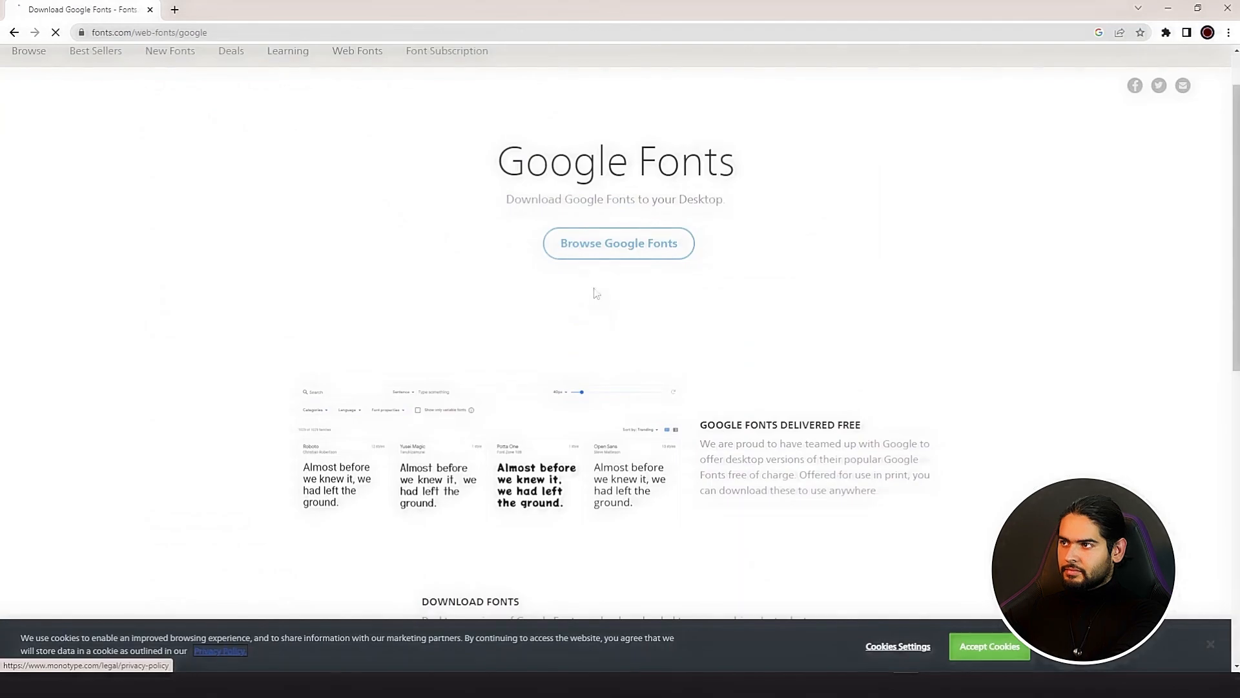
left_click(611, 244)
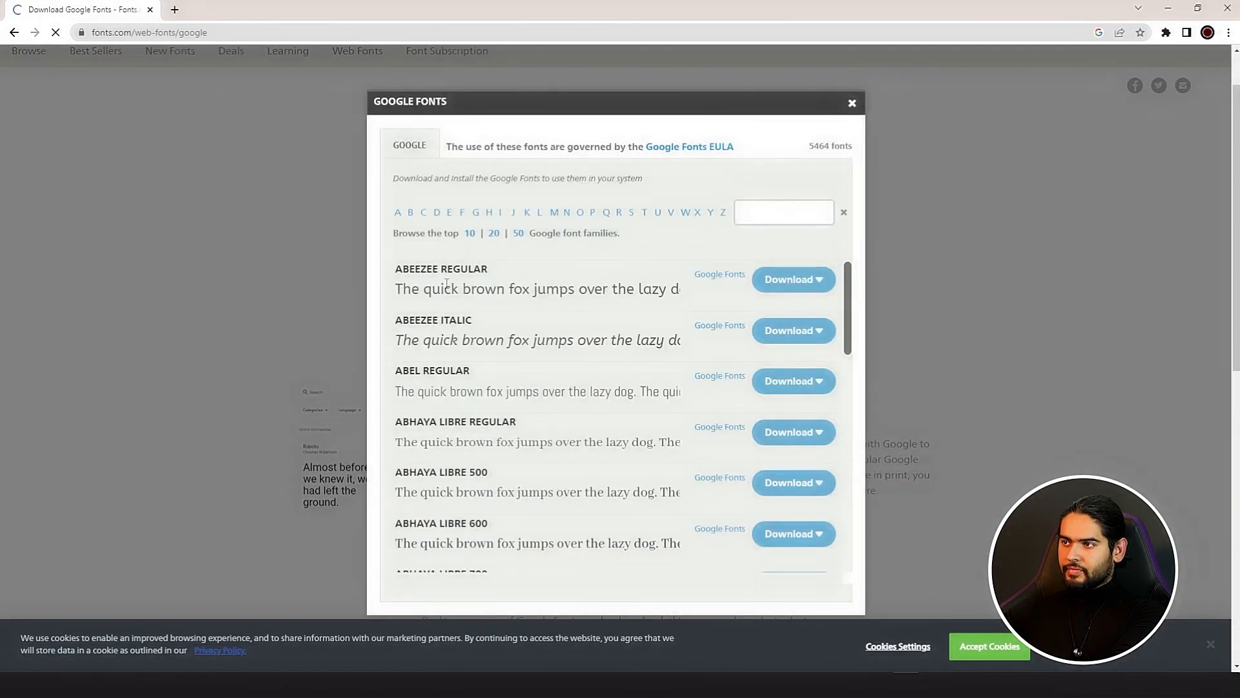
scroll(486, 380, "down", 4)
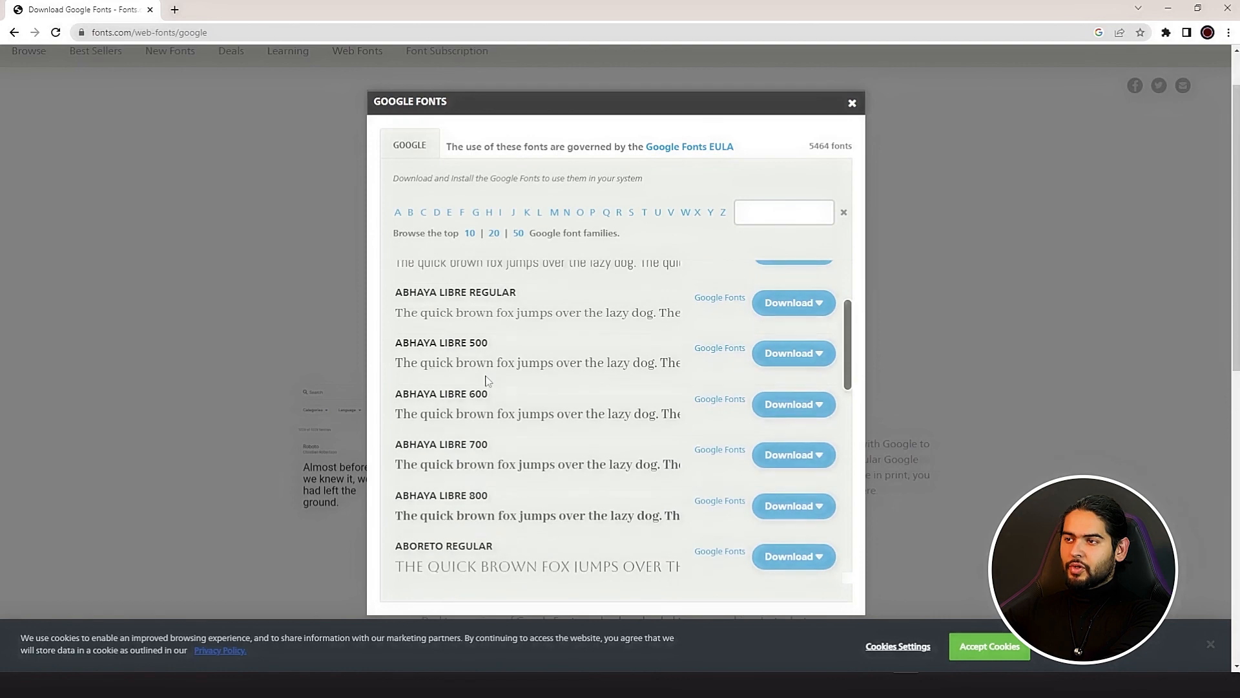
scroll(486, 380, "down", 2)
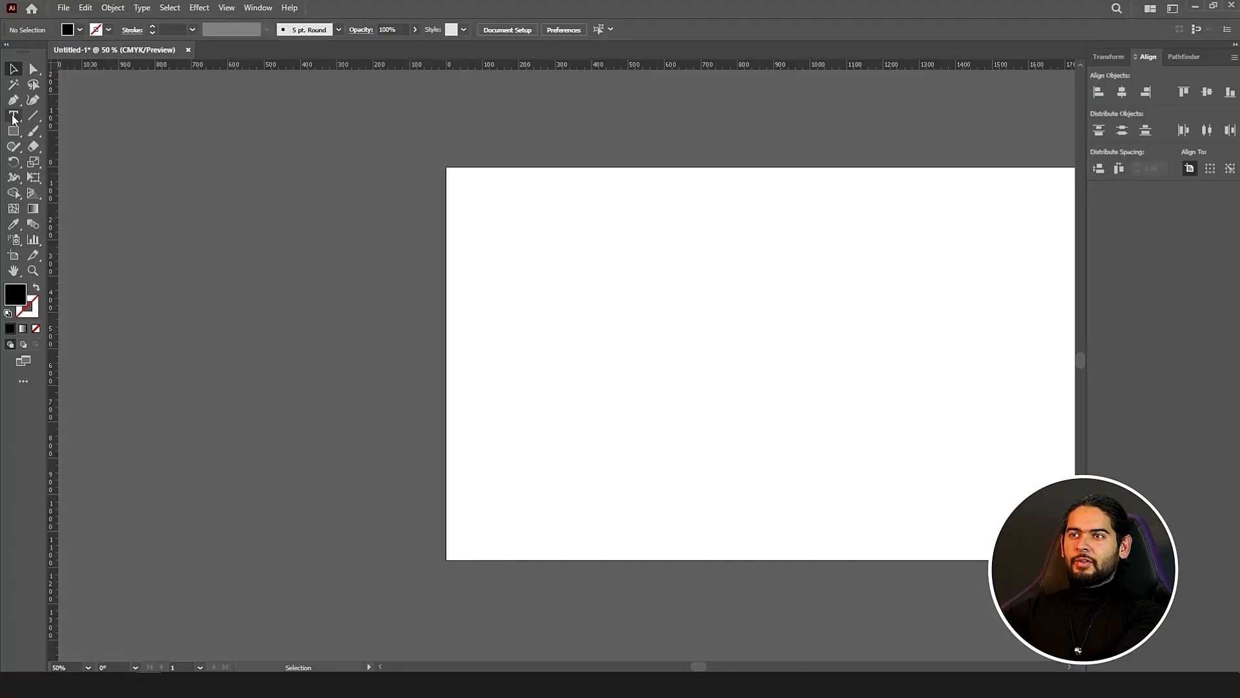
Step: In Illustrator, add centred point text on the artboard reading "Don't Let Yesterday Take" with "Too Much Of Today." on a second line
left_click(13, 117)
left_click_drag(700, 327, 438, 329)
left_click(428, 274)
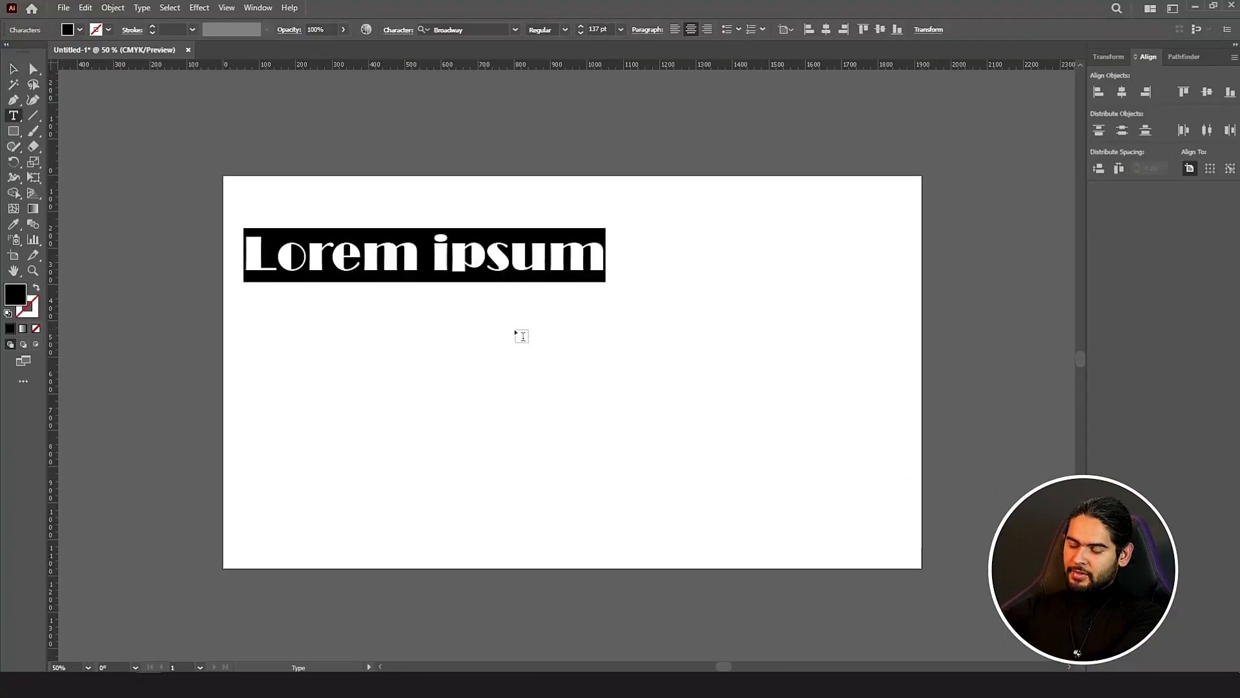
type("Do")
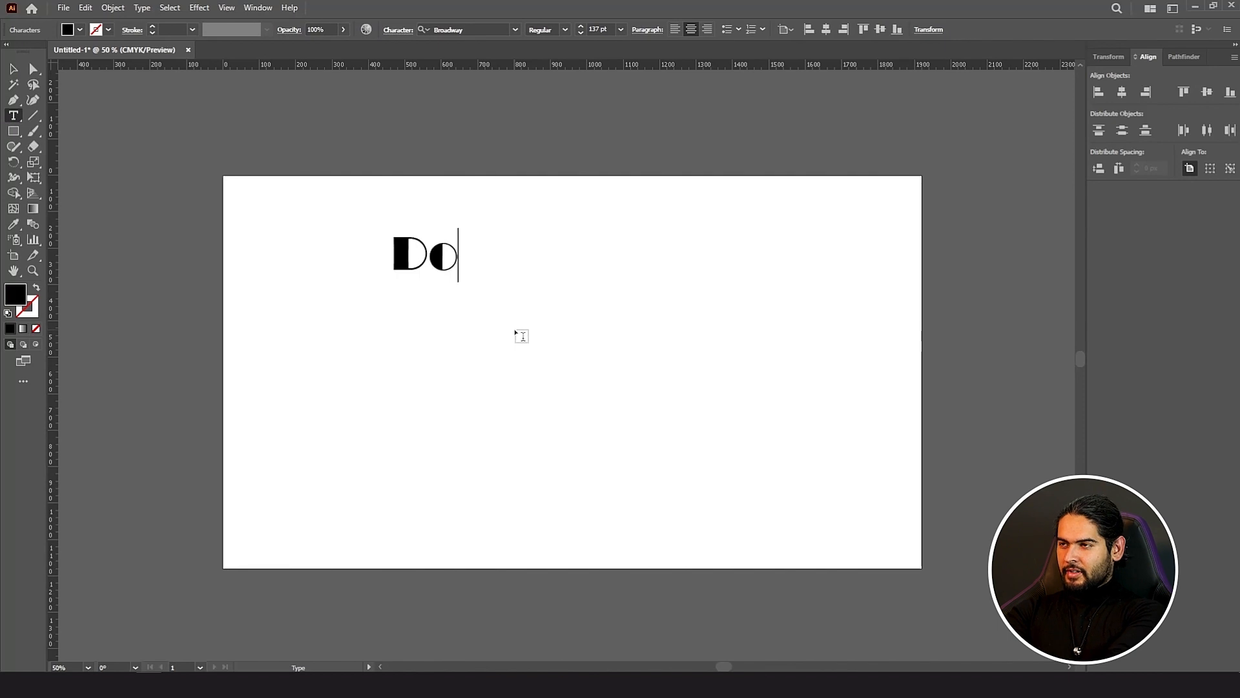
type("n't Let Let")
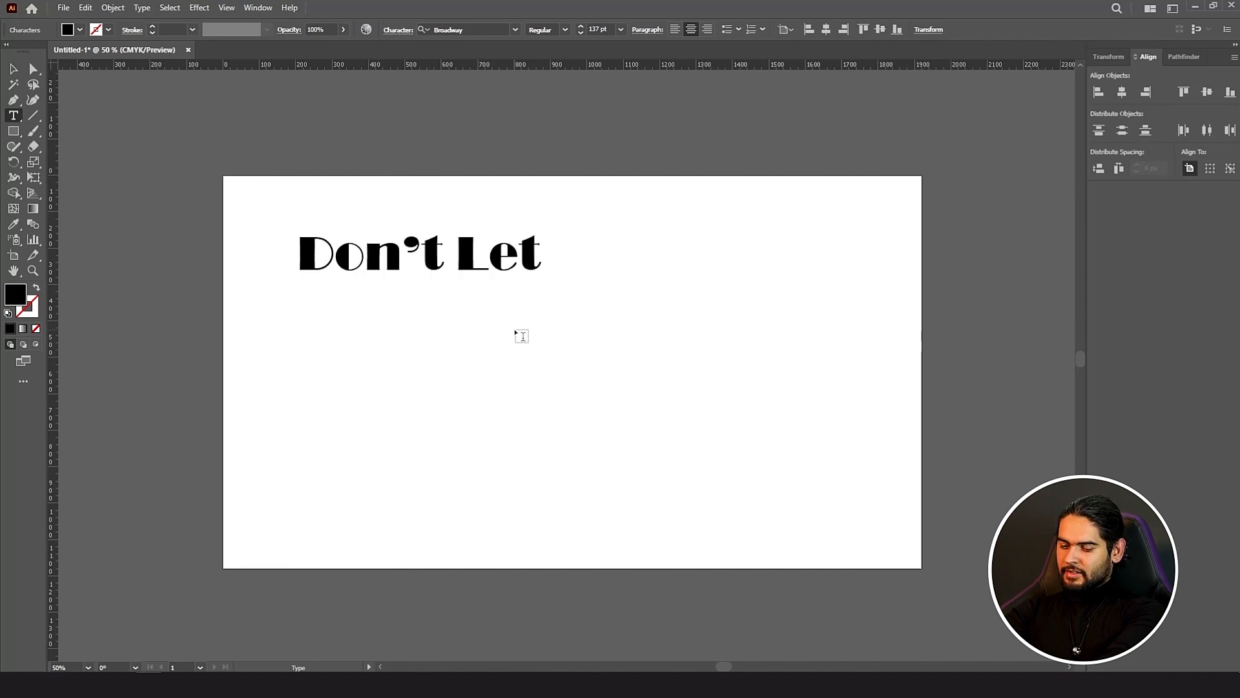
type("Yes")
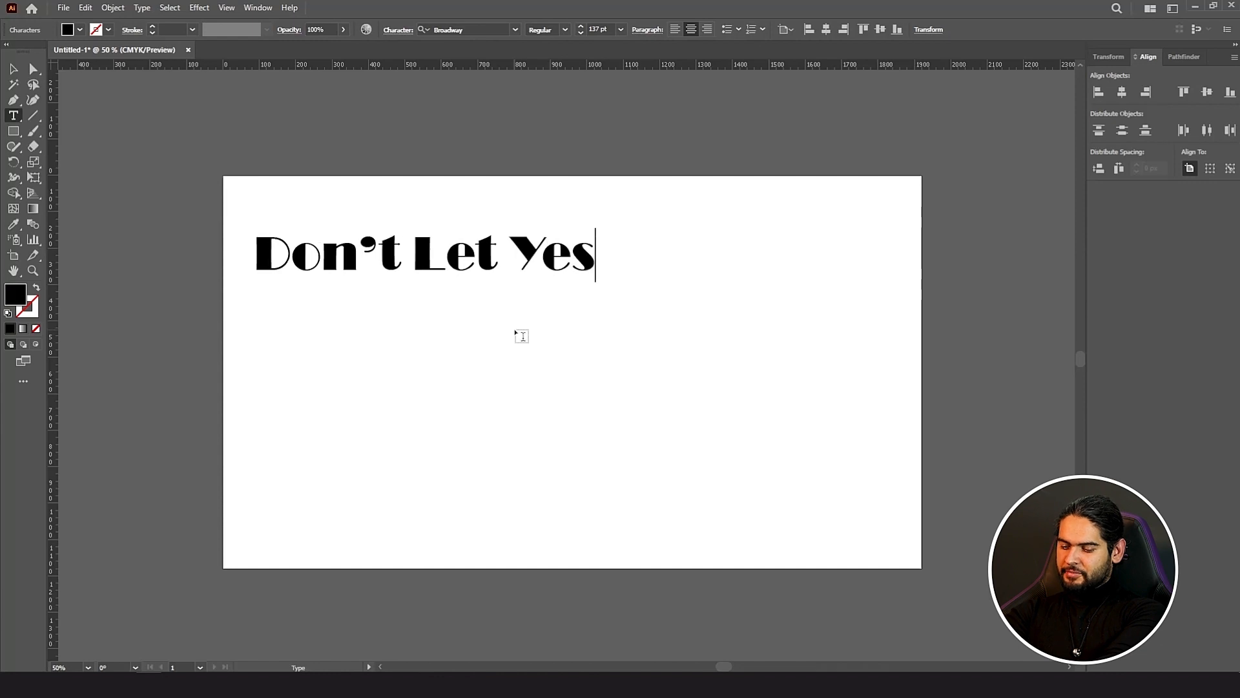
type("terday")
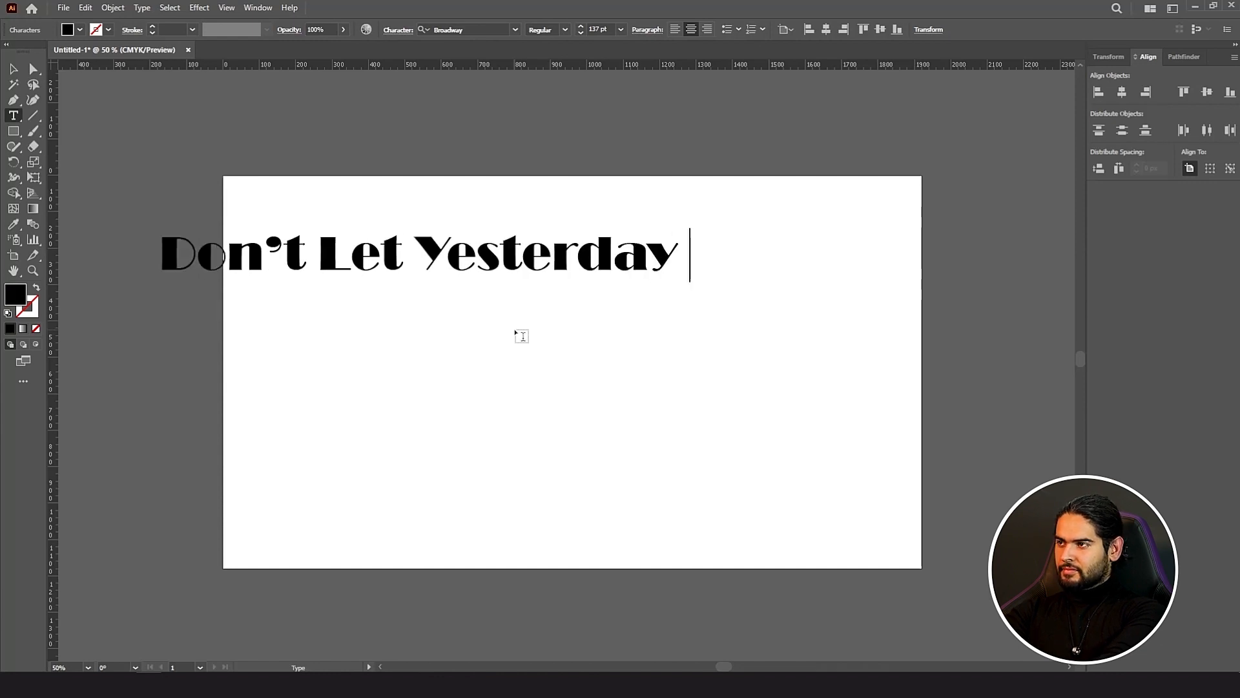
key("BackSpace")
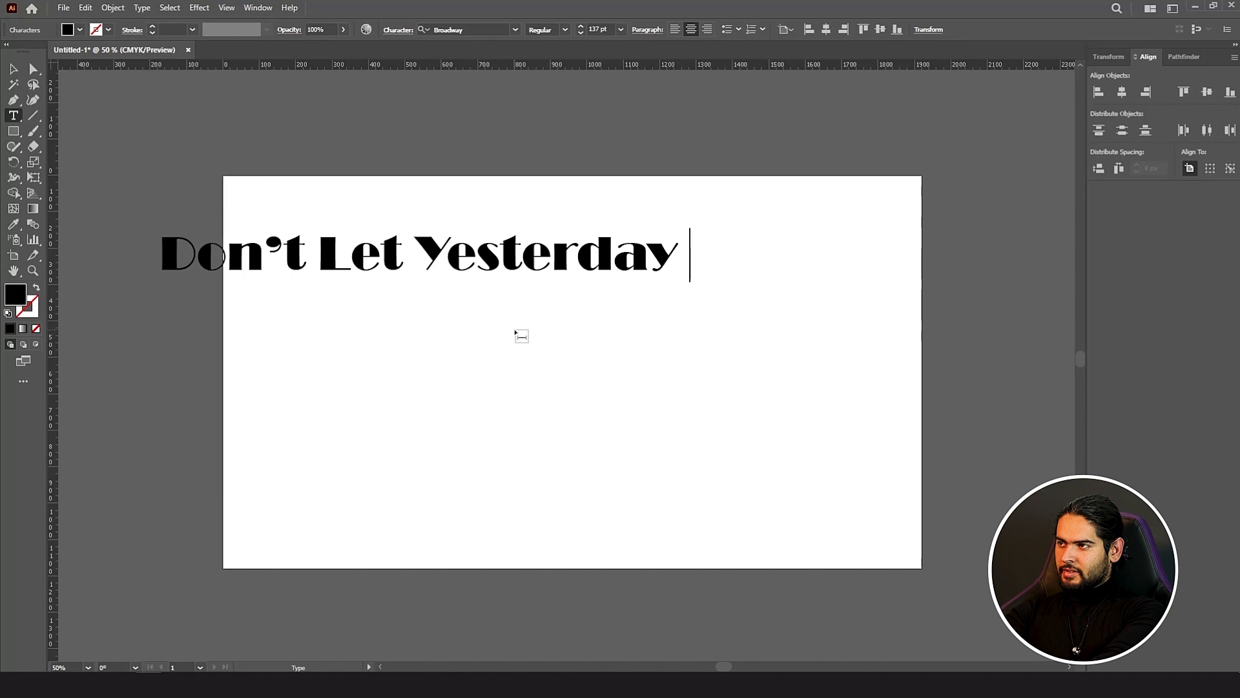
type("Take")
key("Return")
type("Too Much Of Today.")
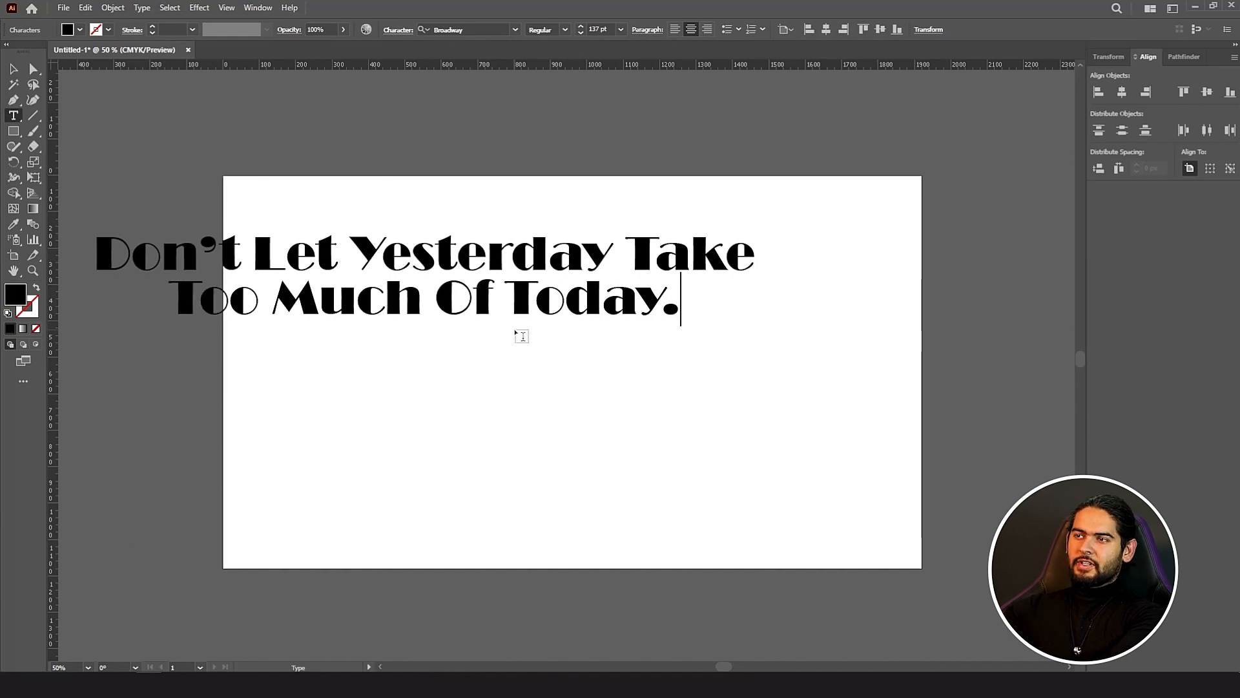
Step: Move the two-line quote onto the artboard and set its font to Roboto Thin
left_click(12, 64)
left_click_drag(443, 255, 614, 307)
left_click(500, 30)
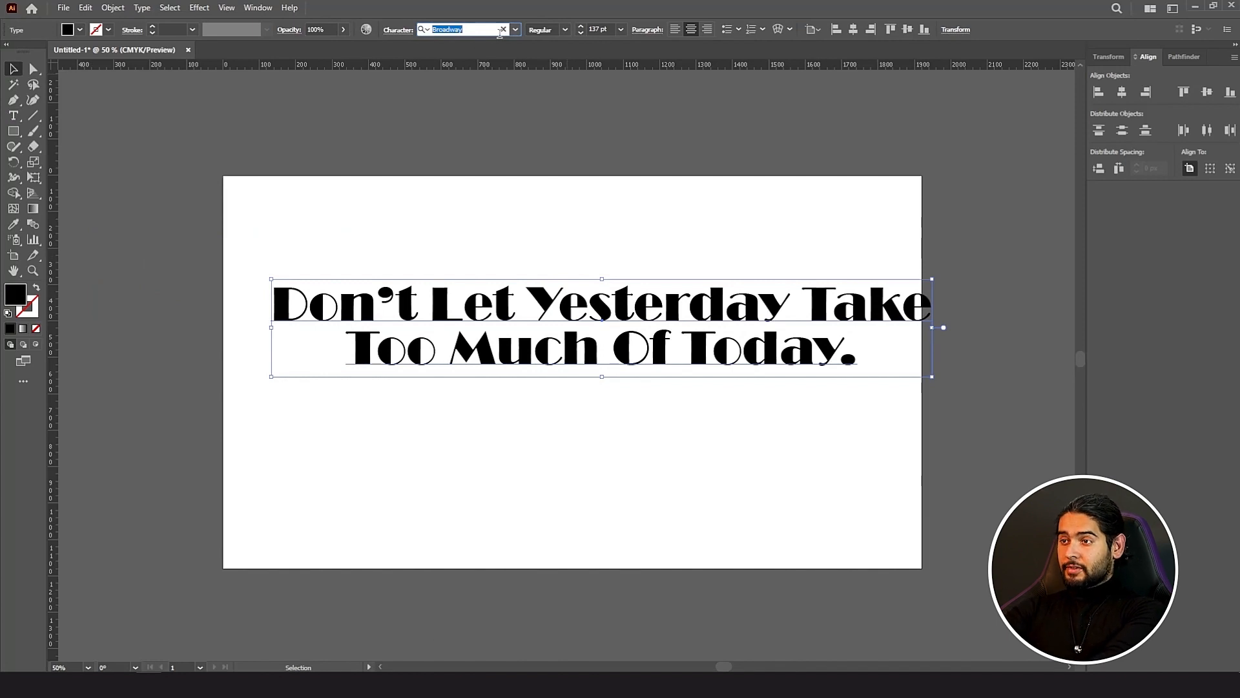
type("roboto")
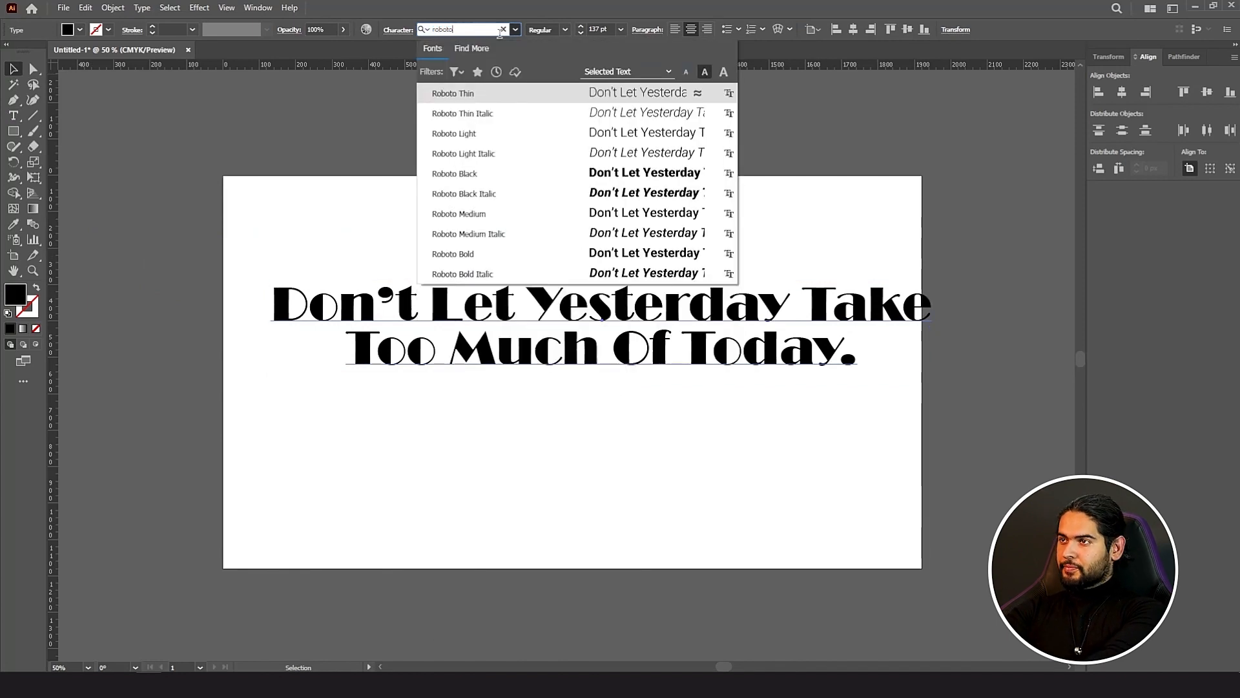
key("Return")
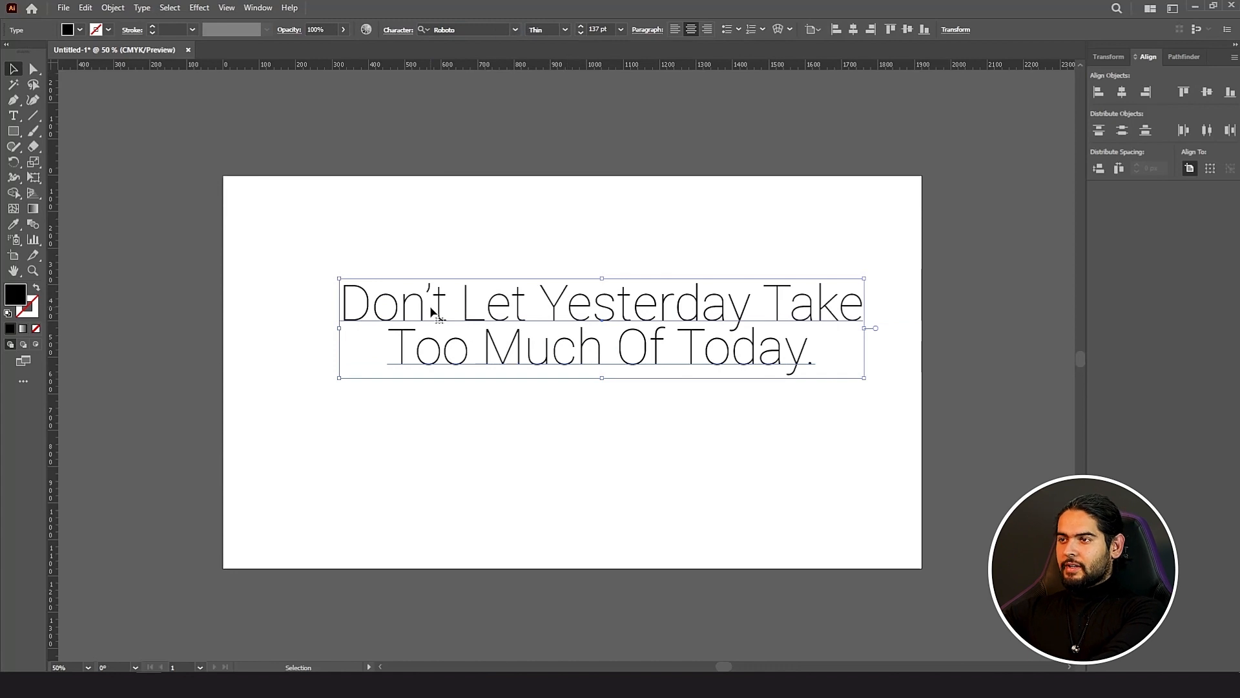
Step: Set only the word "Let" in the quote's first line to the Broadway font
left_click(14, 117)
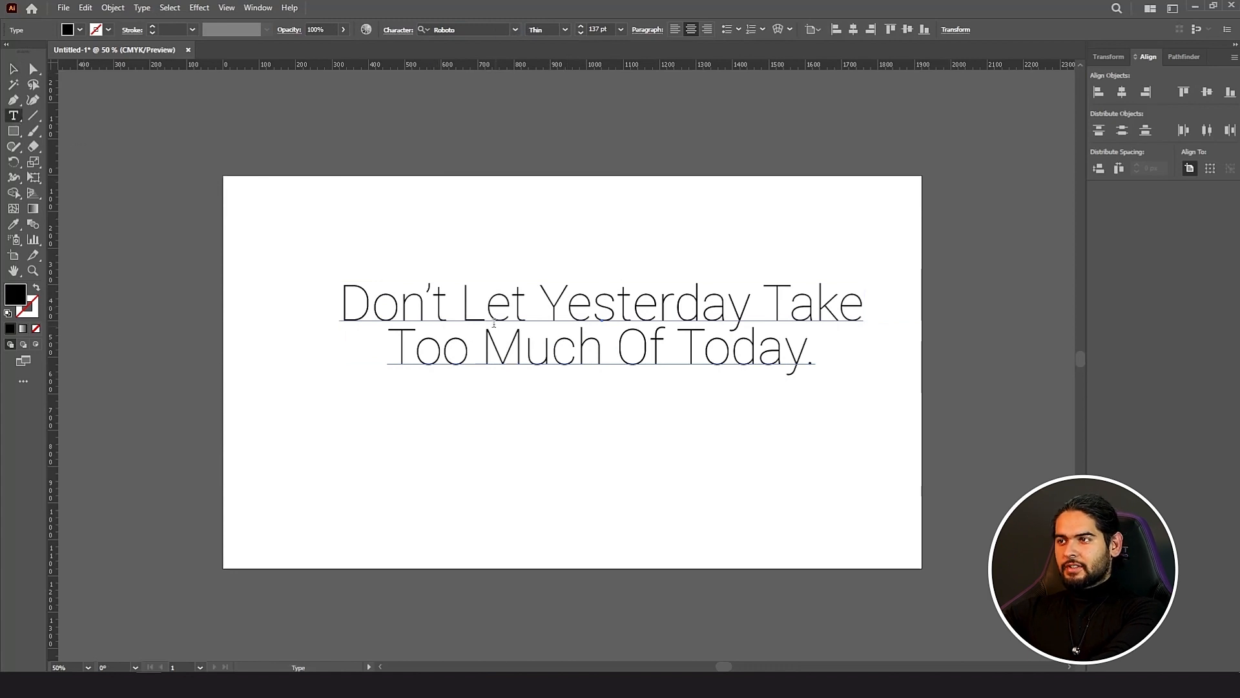
left_click_drag(463, 302, 509, 303)
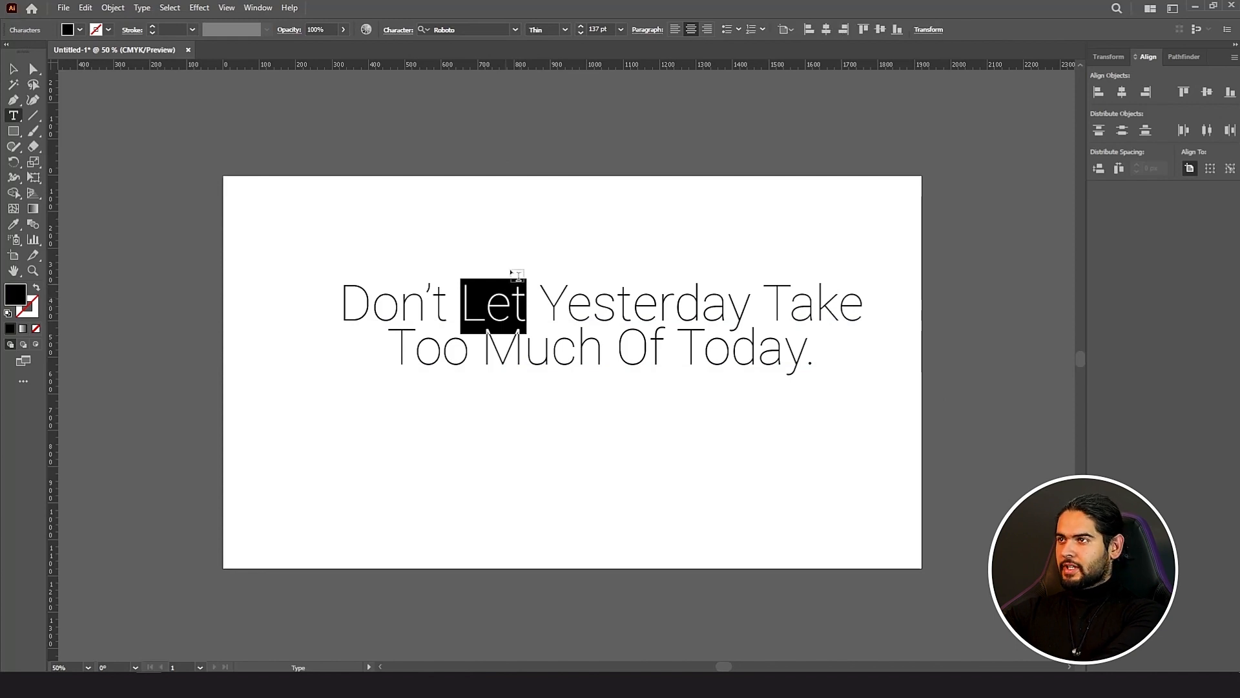
left_click(515, 30)
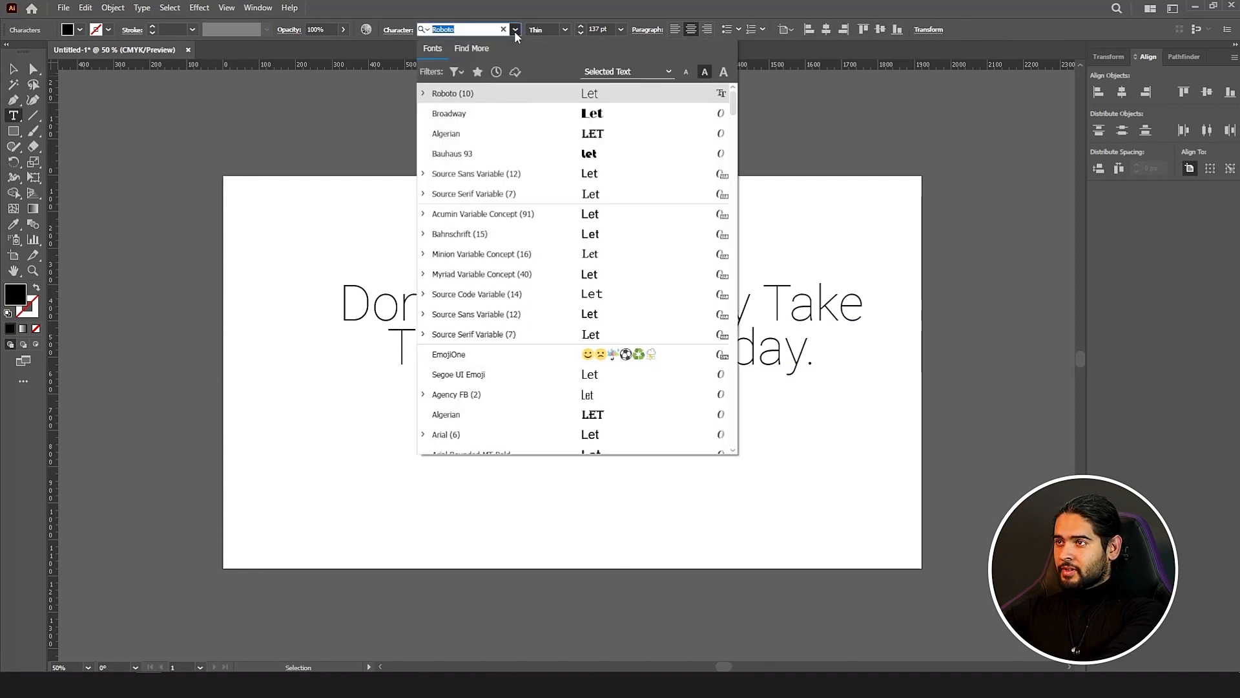
left_click(515, 112)
Step: Set the word "Yesterday" in the quote's first line to the Bauhaus 93 font
left_click_drag(547, 304, 745, 299)
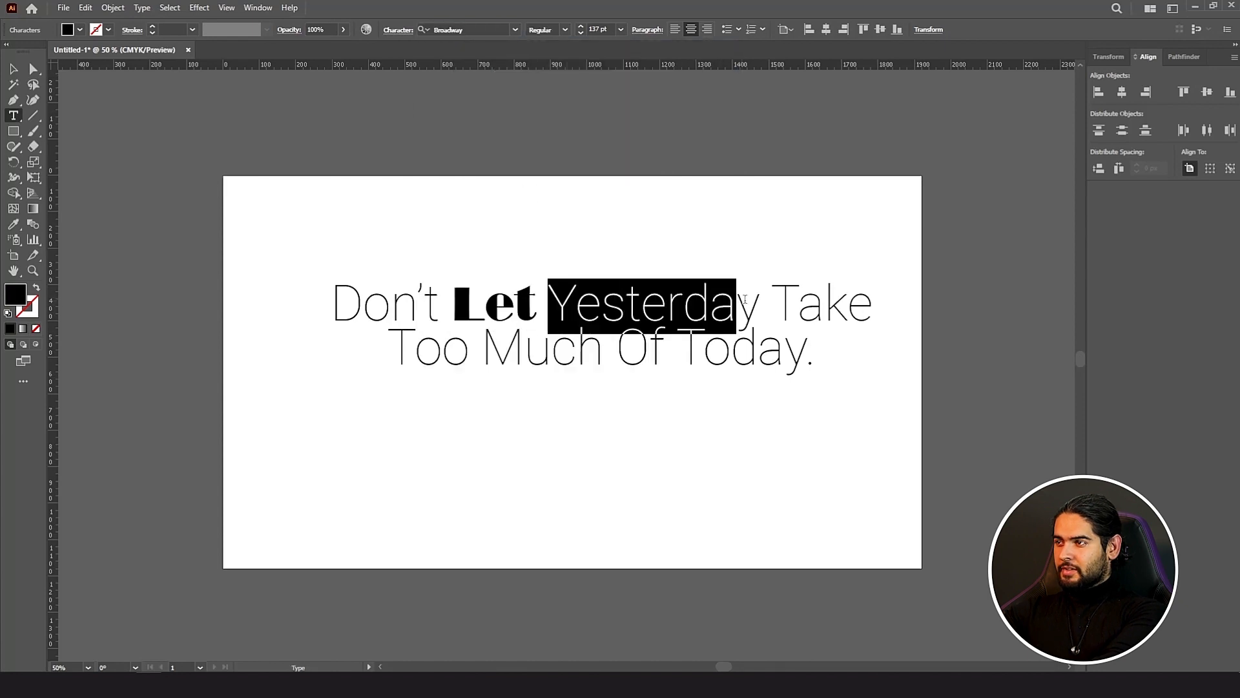
left_click(515, 32)
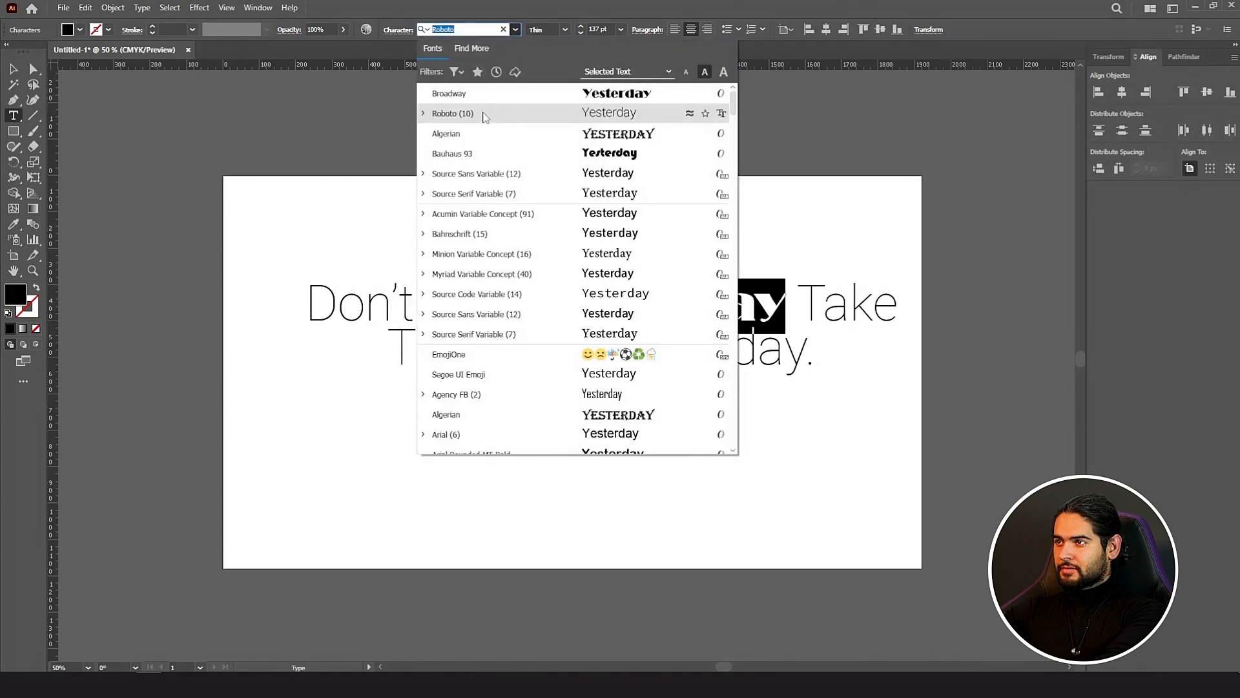
left_click(533, 157)
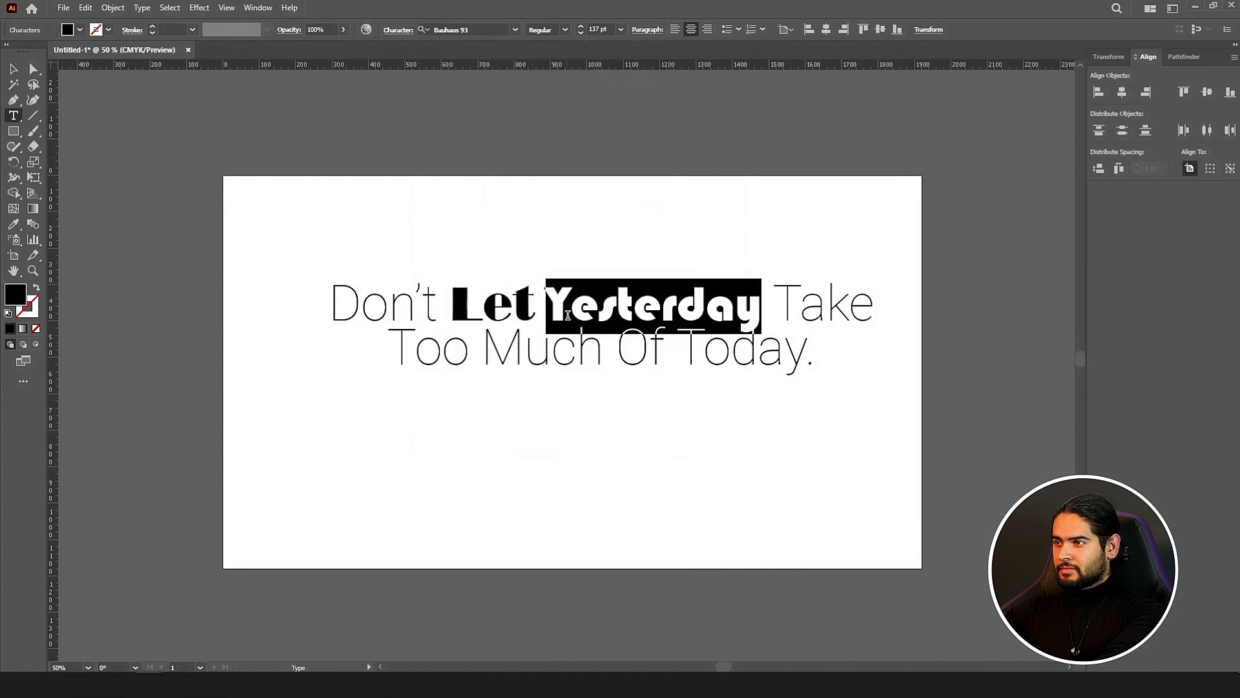
Step: Set the word "Today" in the second line, without its full stop, to the Bauhaus 93 font
left_click_drag(678, 342, 811, 351)
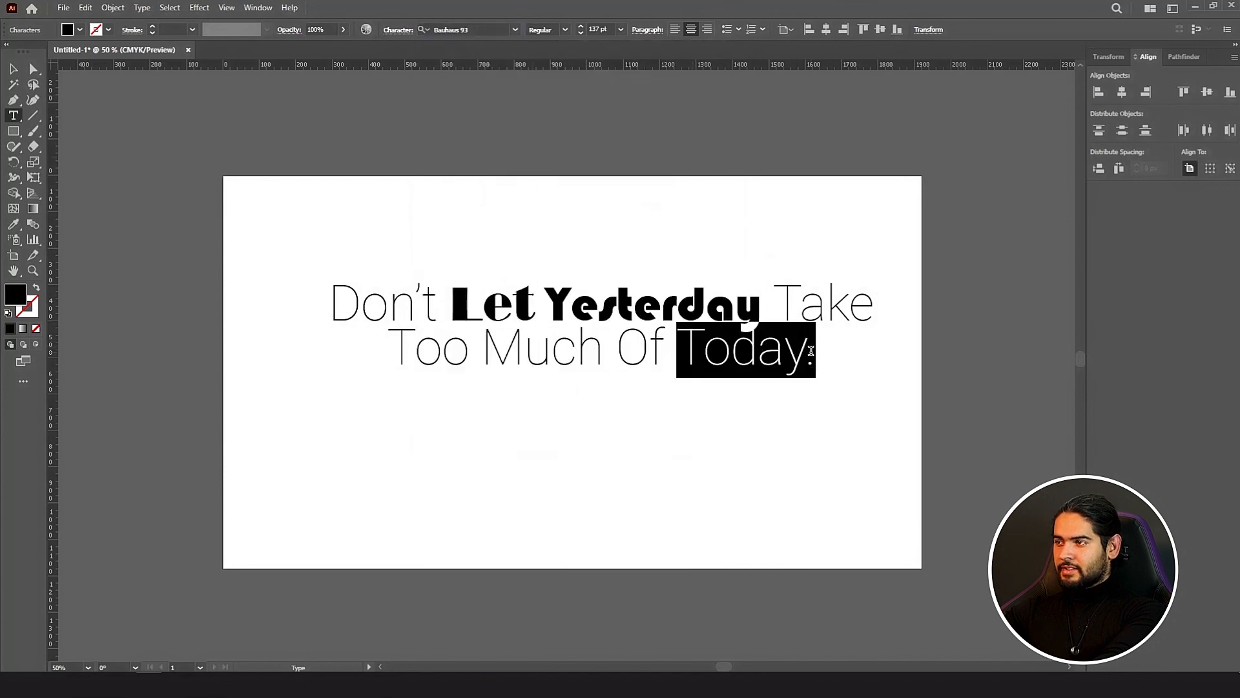
left_click(563, 33)
left_click(515, 32)
left_click(514, 33)
left_click(536, 129)
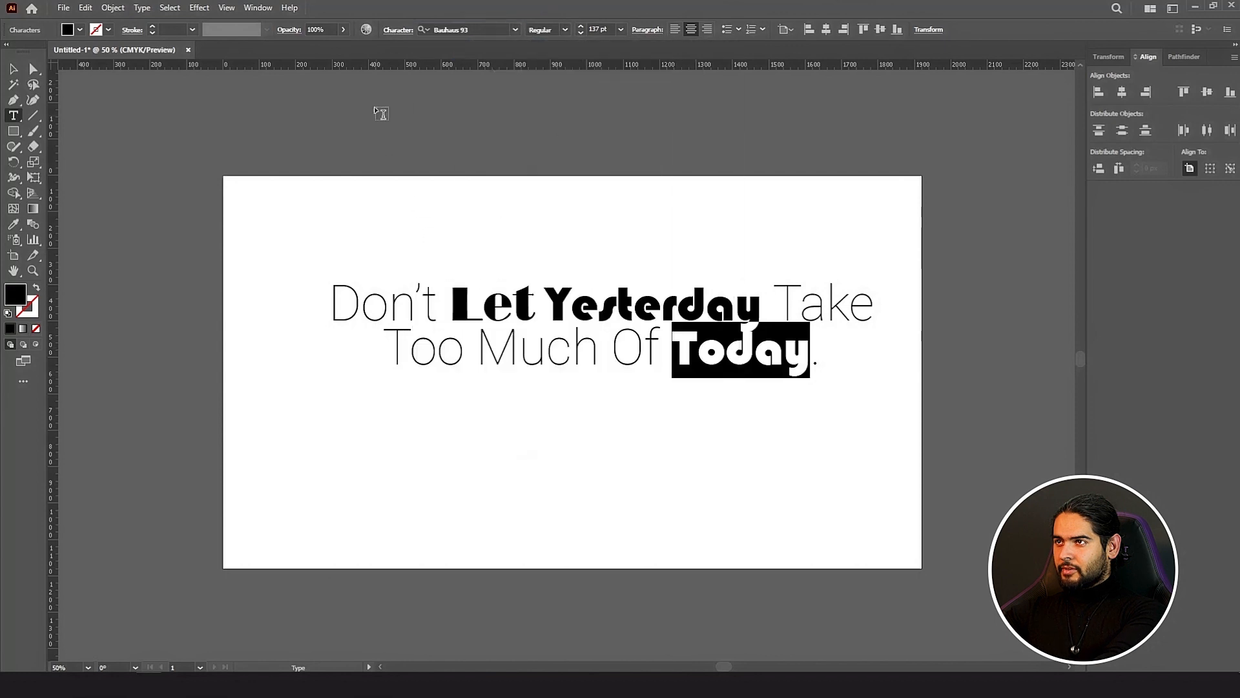
Step: Apply All Caps to the words "Today" and "Yesterday" in the quote
left_click(398, 30)
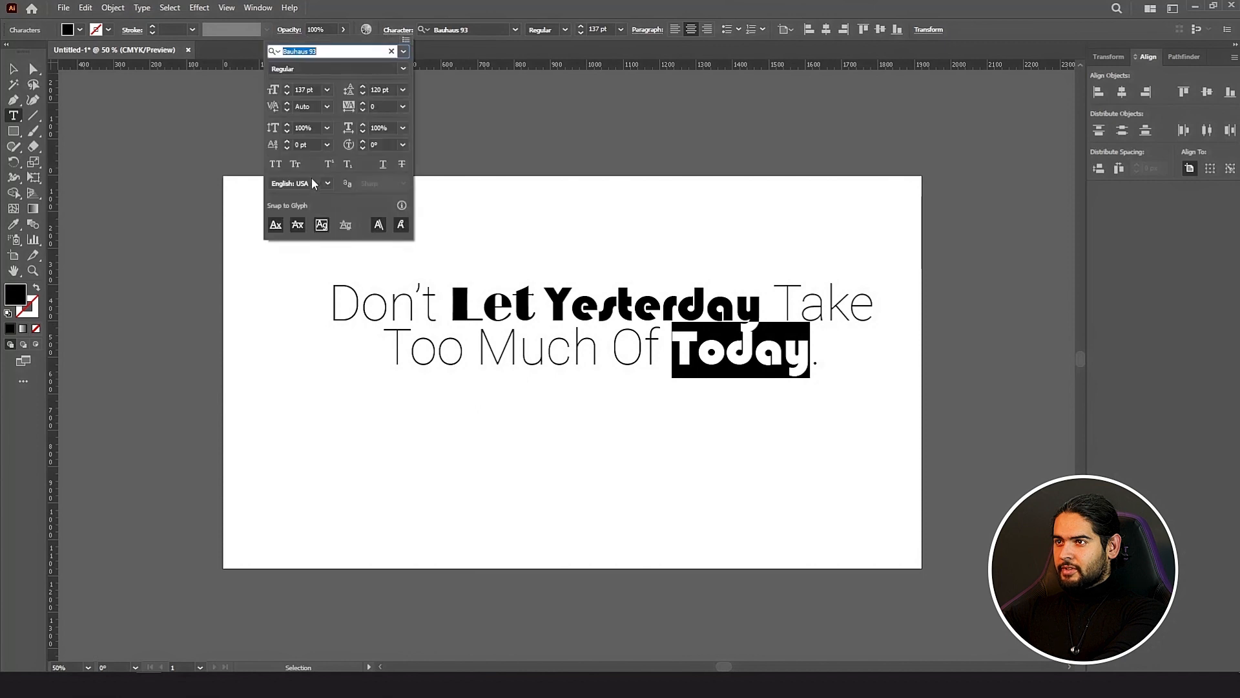
left_click(276, 166)
left_click(472, 303)
left_click_drag(545, 304, 762, 300)
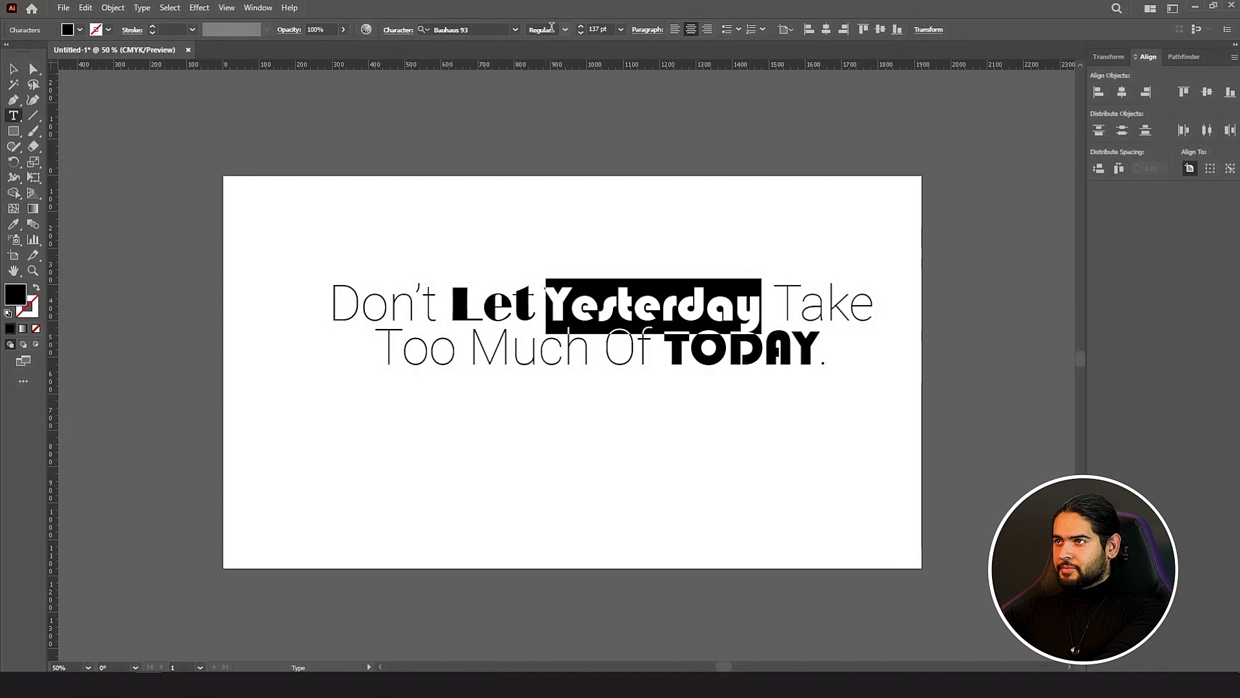
left_click(399, 30)
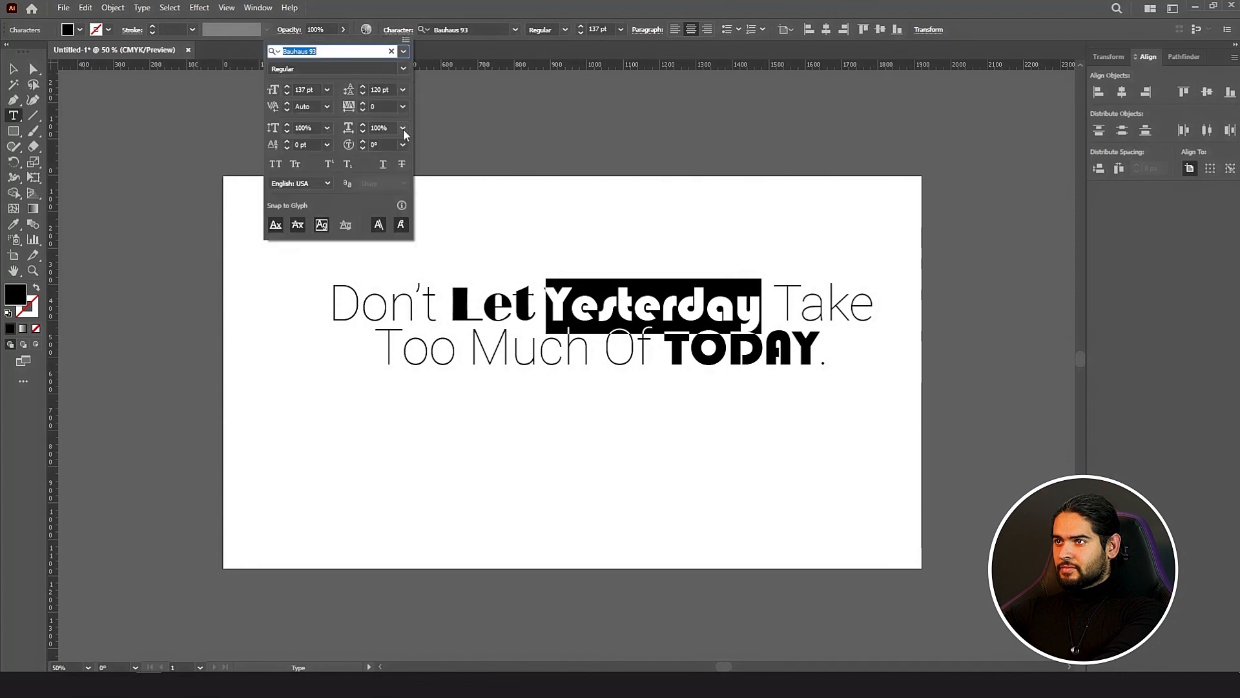
left_click(275, 163)
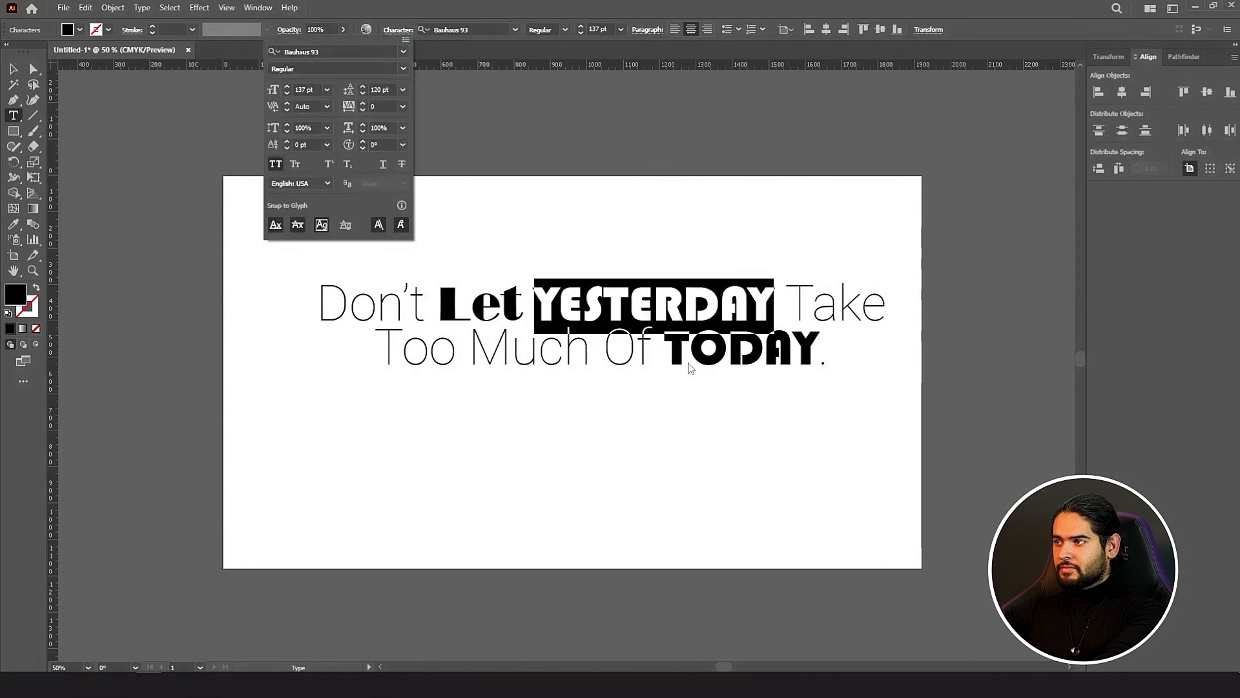
Step: Give the word "Take" at the end of the quote's first line a brush-style script font
left_click(795, 292)
left_click_drag(788, 296, 877, 300)
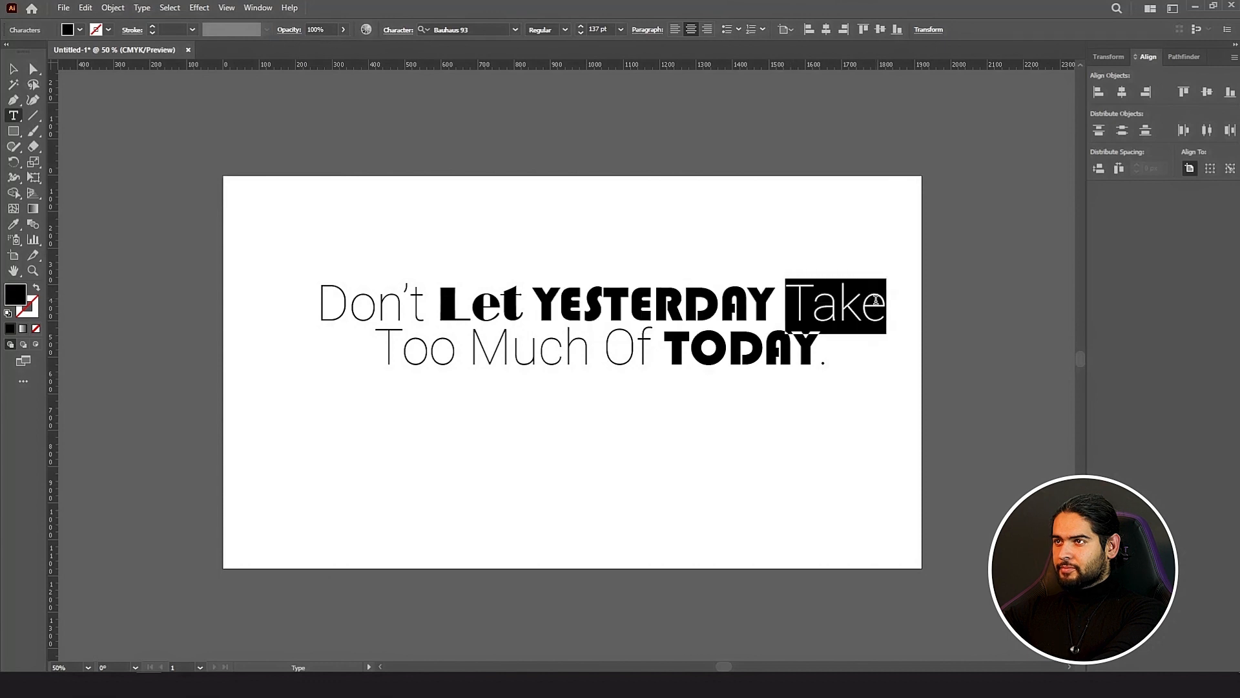
left_click(517, 29)
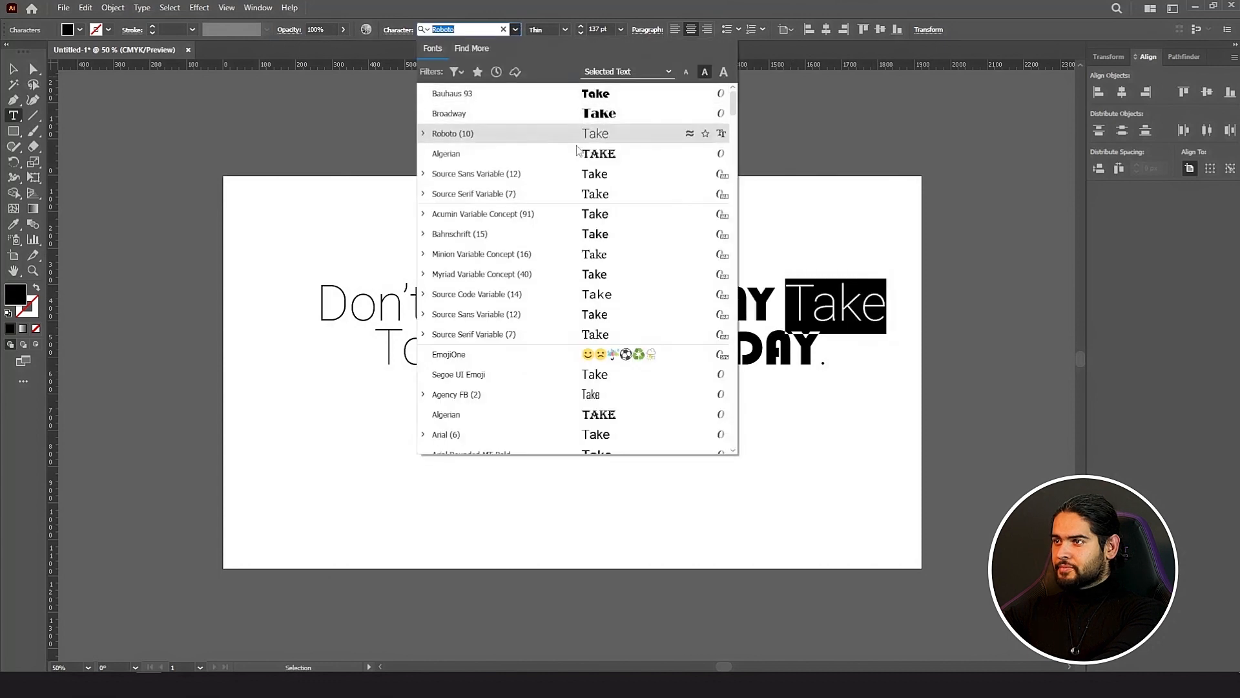
scroll(561, 284, "down", 3)
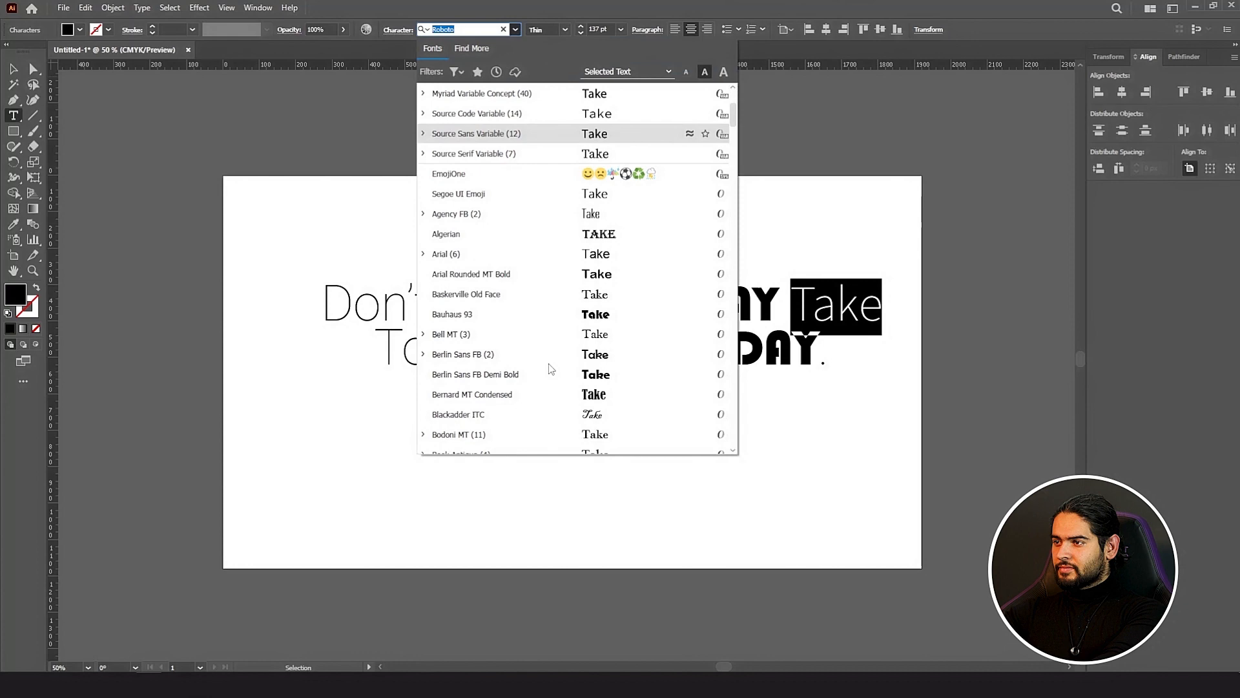
scroll(551, 369, "down", 3)
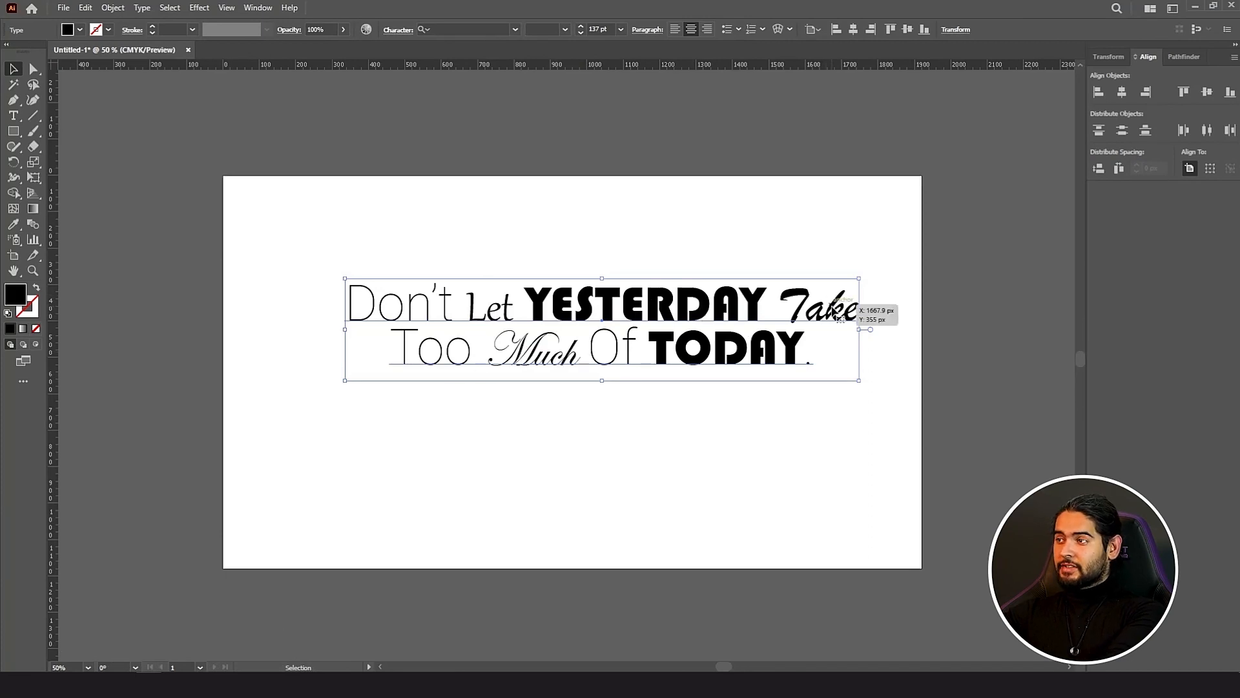
Step: Convert the whole two-line quote to outlines and move it slightly higher on the artboard
right_click(623, 298)
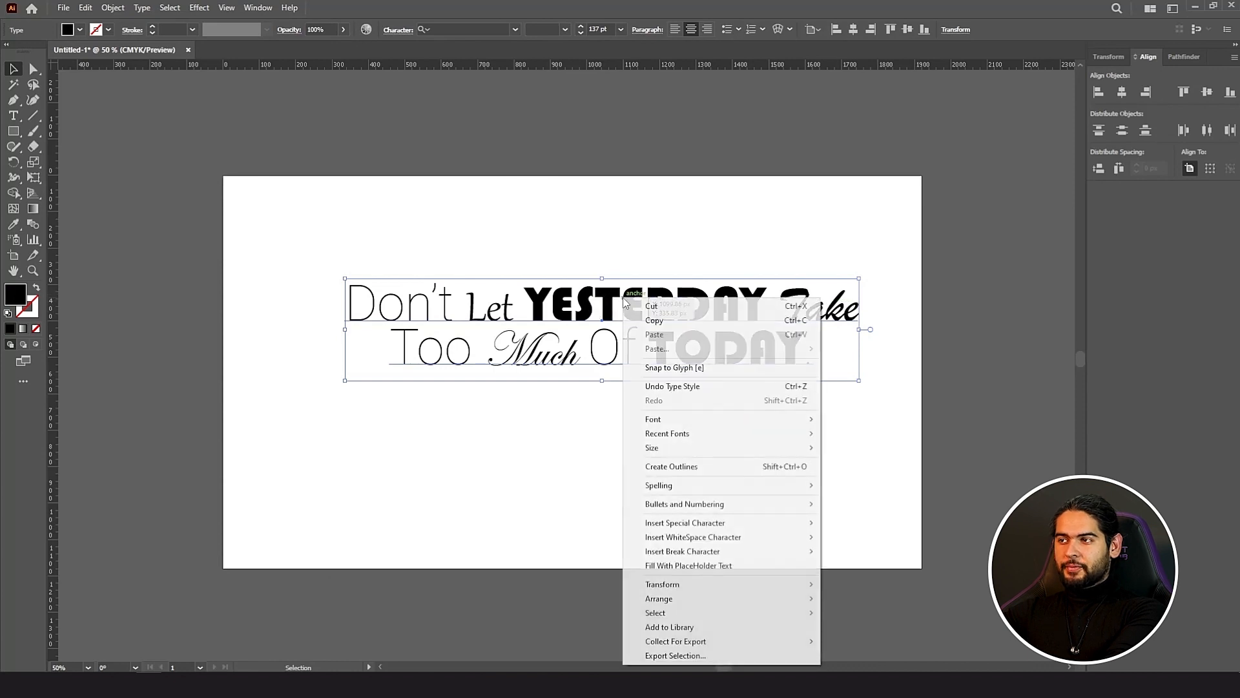
left_click(701, 469)
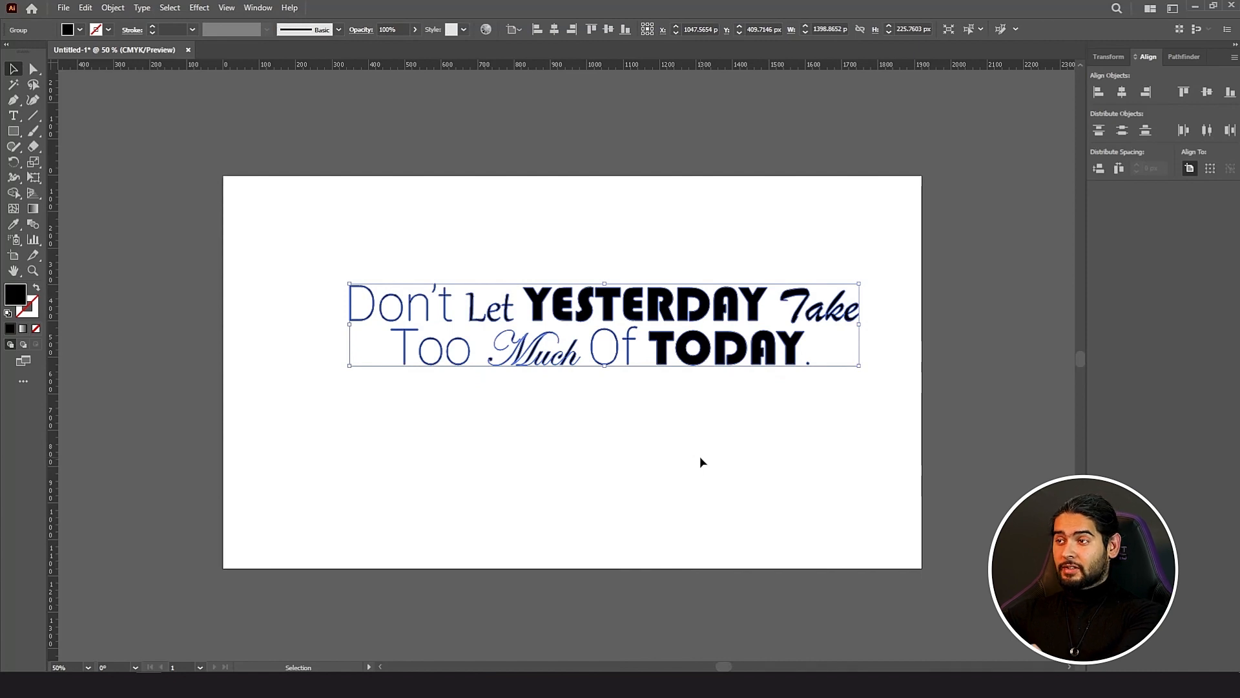
right_click(648, 306)
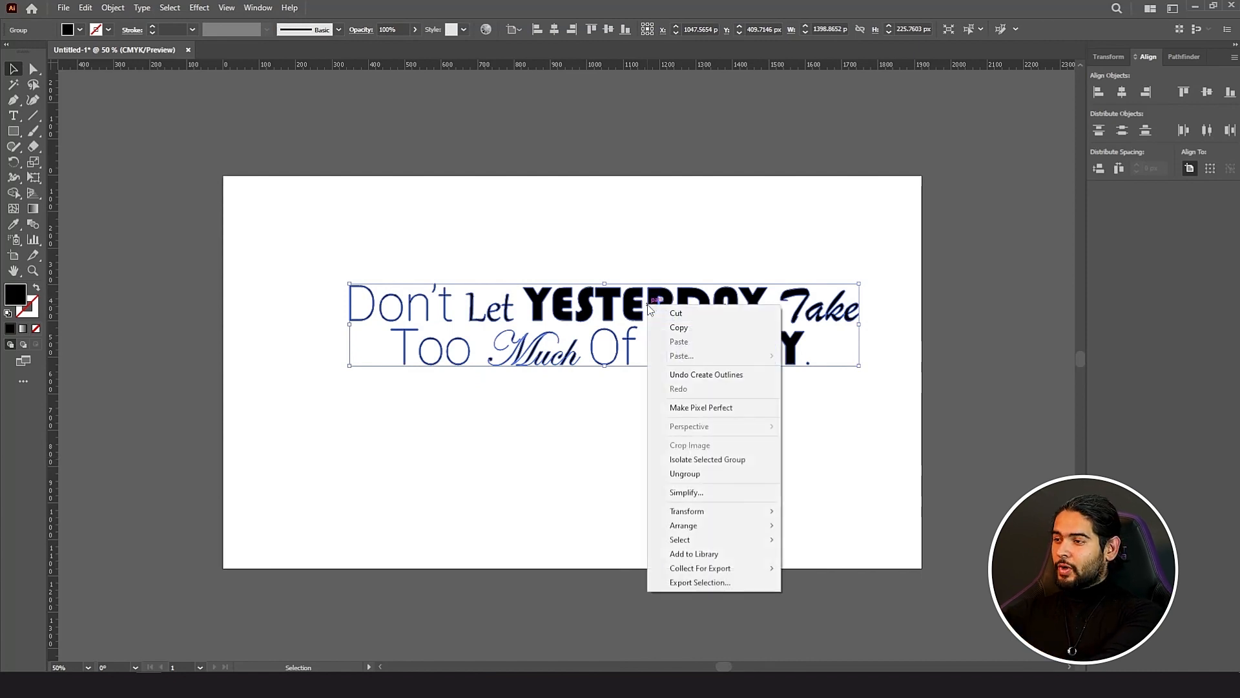
left_click(517, 439)
mouse_move(561, 323)
left_mouse_down()
mouse_move(541, 221)
mouse_move(567, 327)
left_mouse_up()
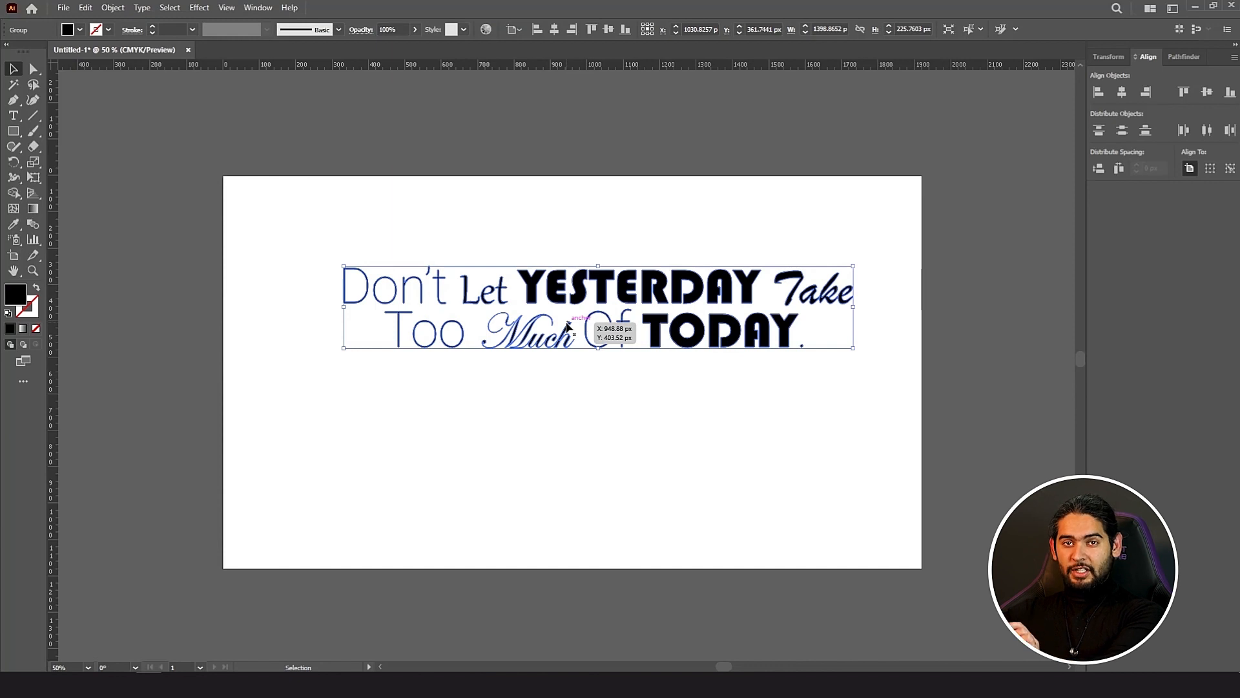
Step: Ungroup the outlined quote into separate letters, try moving the "D" on its own and undo that move
right_click(617, 281)
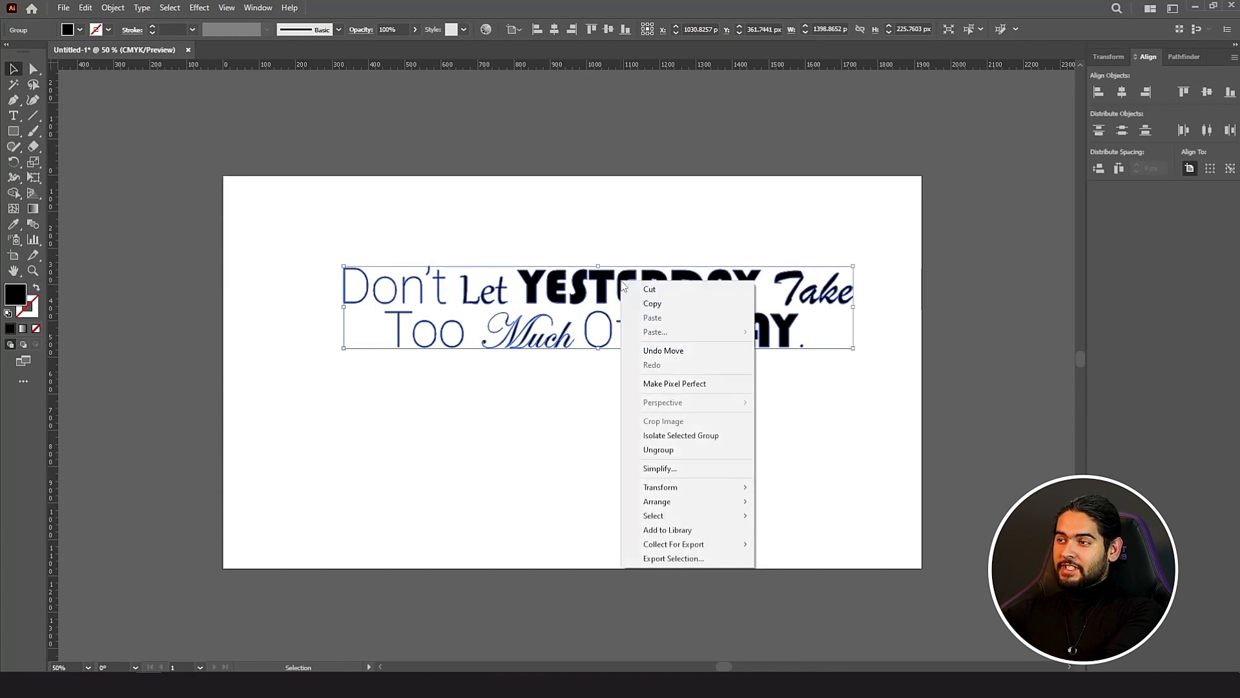
left_click(653, 448)
left_click(420, 407)
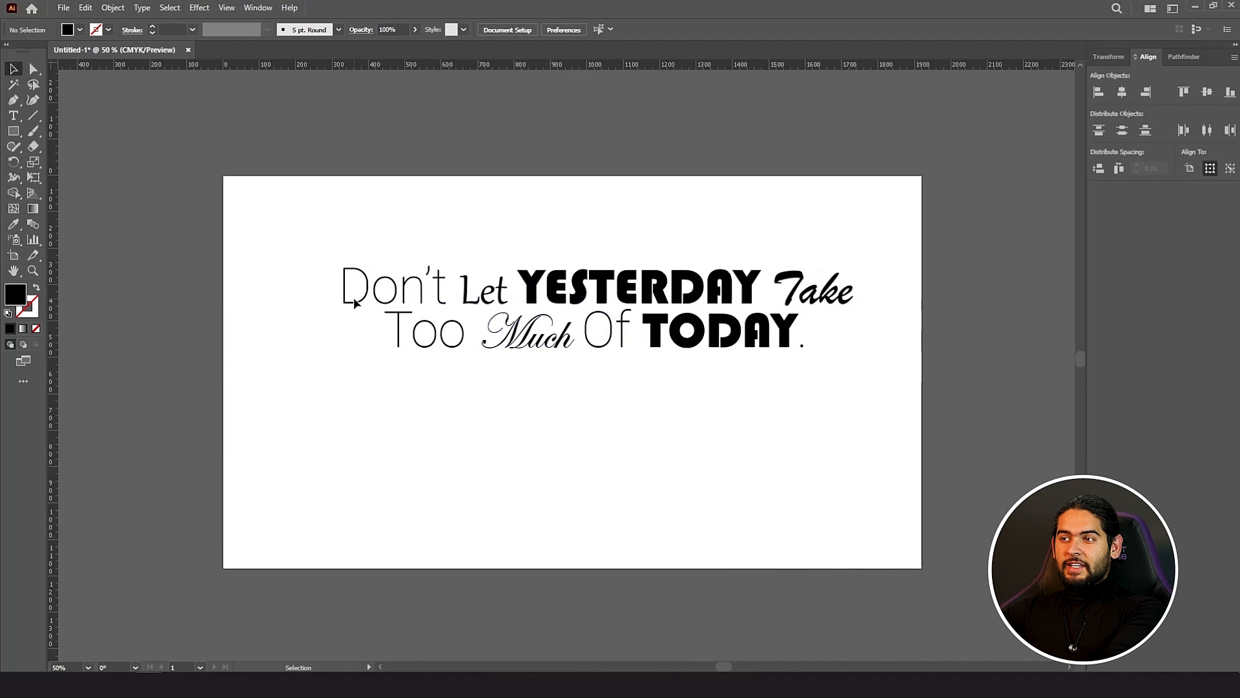
left_click_drag(343, 286, 323, 300)
key("ctrl+z")
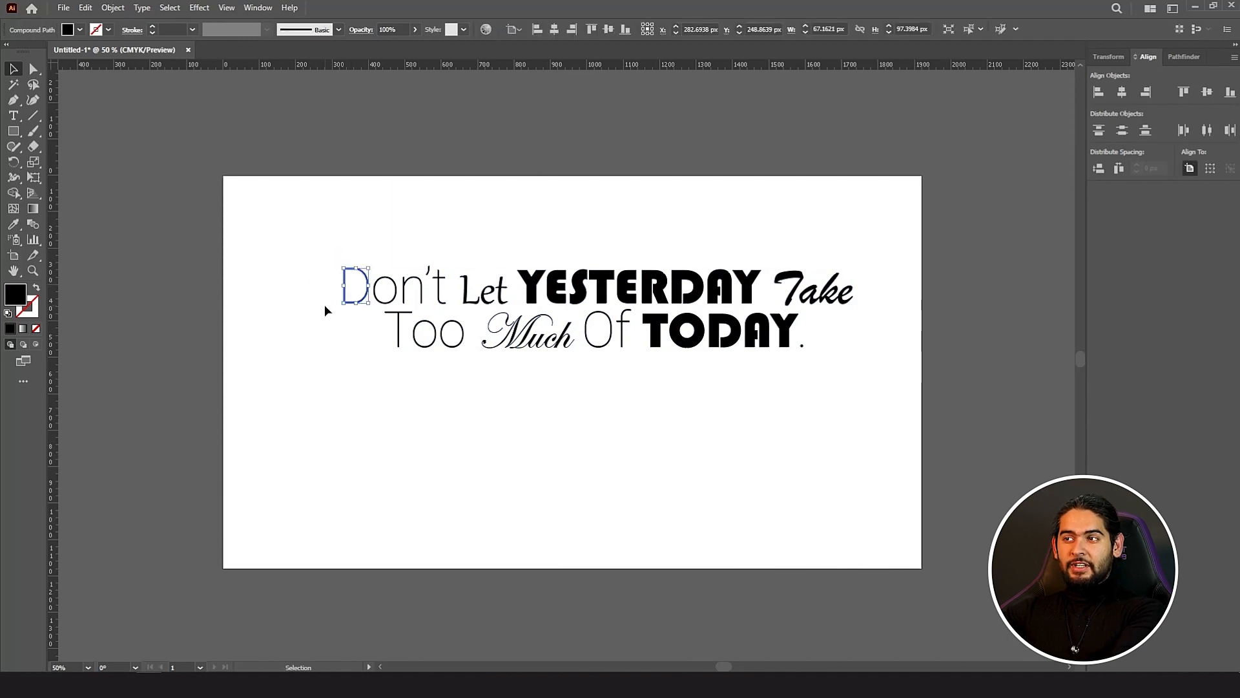
Step: Group the letters and apostrophe of the word "Don't" into one object
left_click_drag(317, 252, 447, 294)
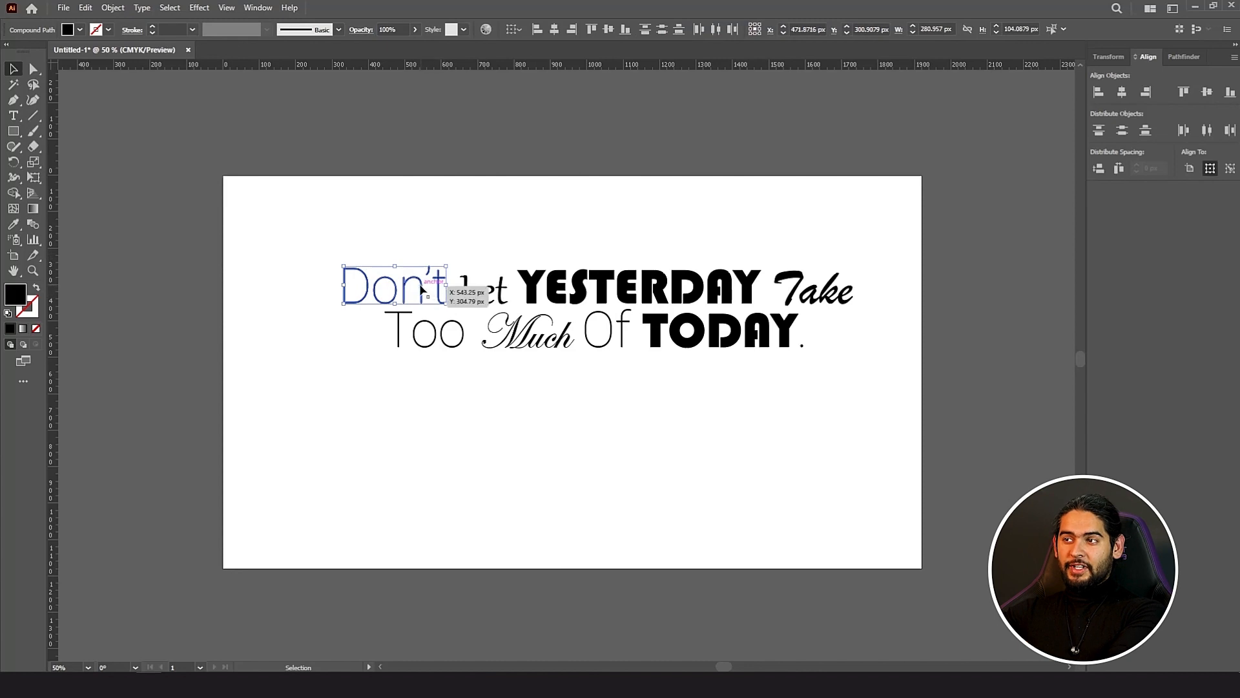
right_click(421, 290)
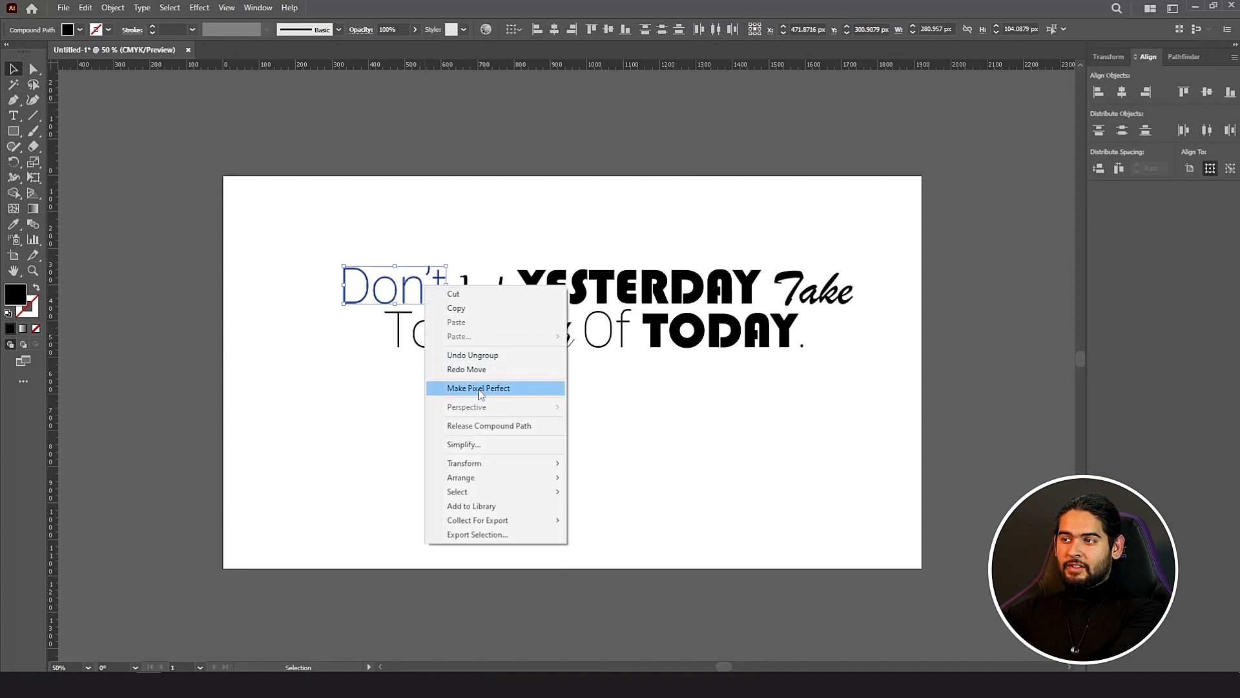
right_click(407, 297)
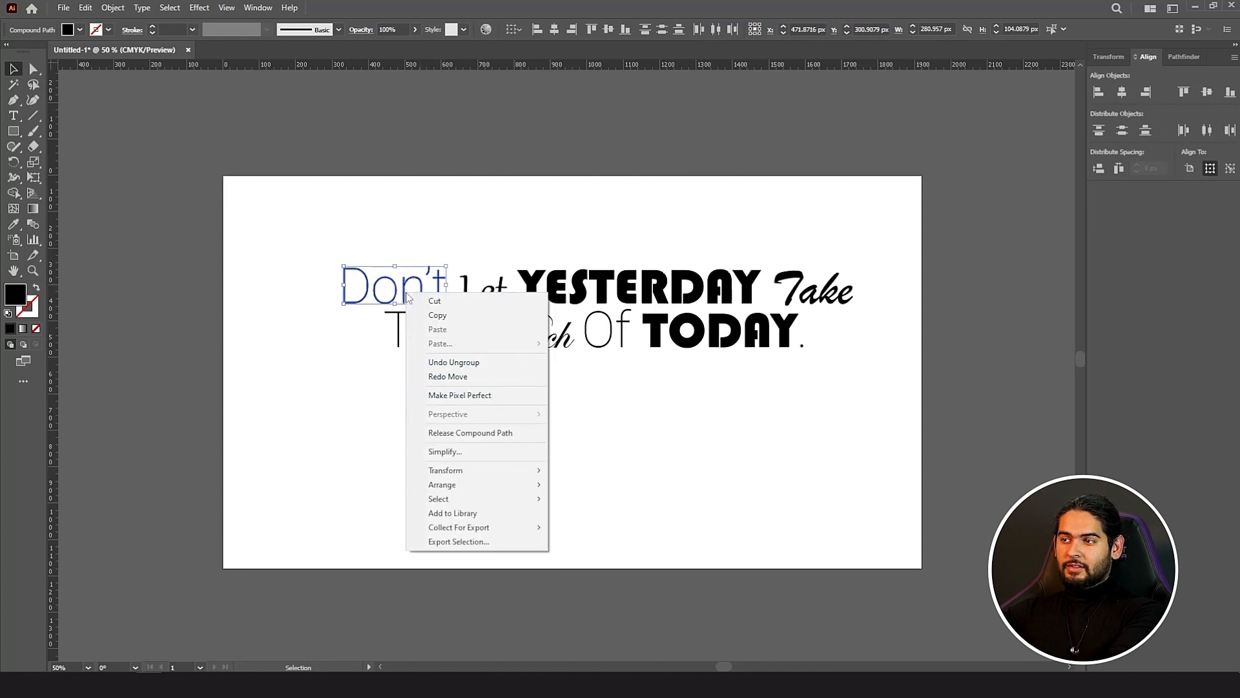
right_click(405, 291)
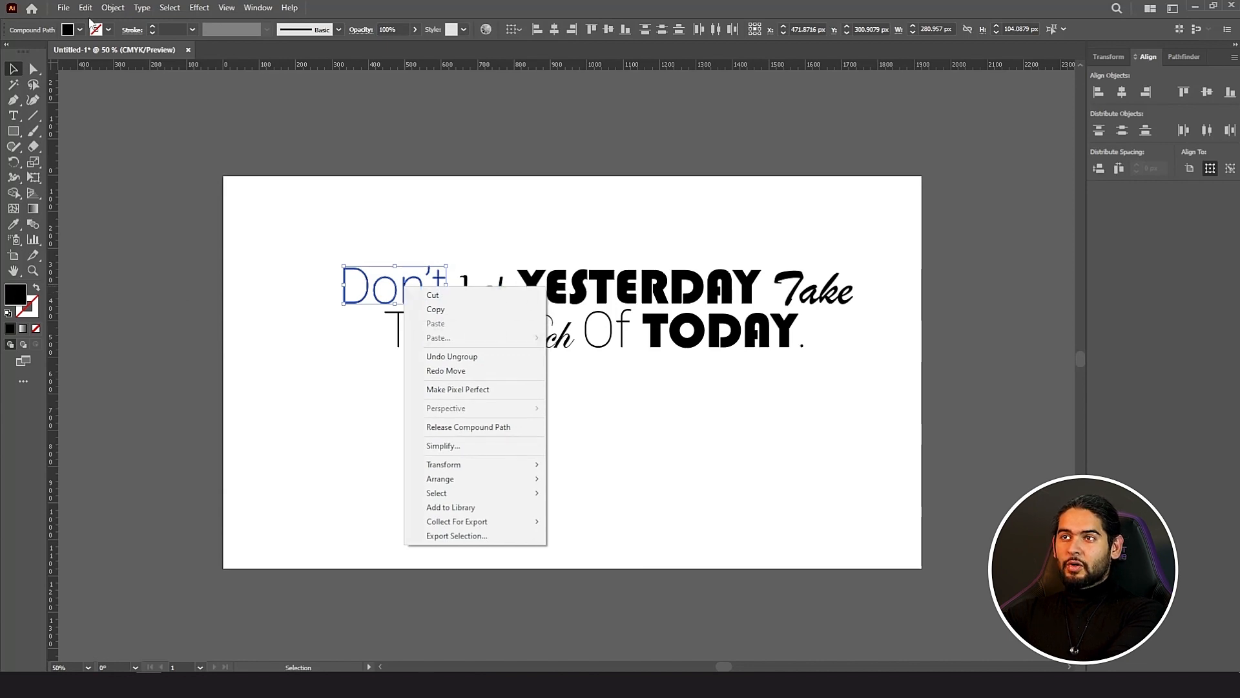
left_click(113, 8)
left_click(130, 84)
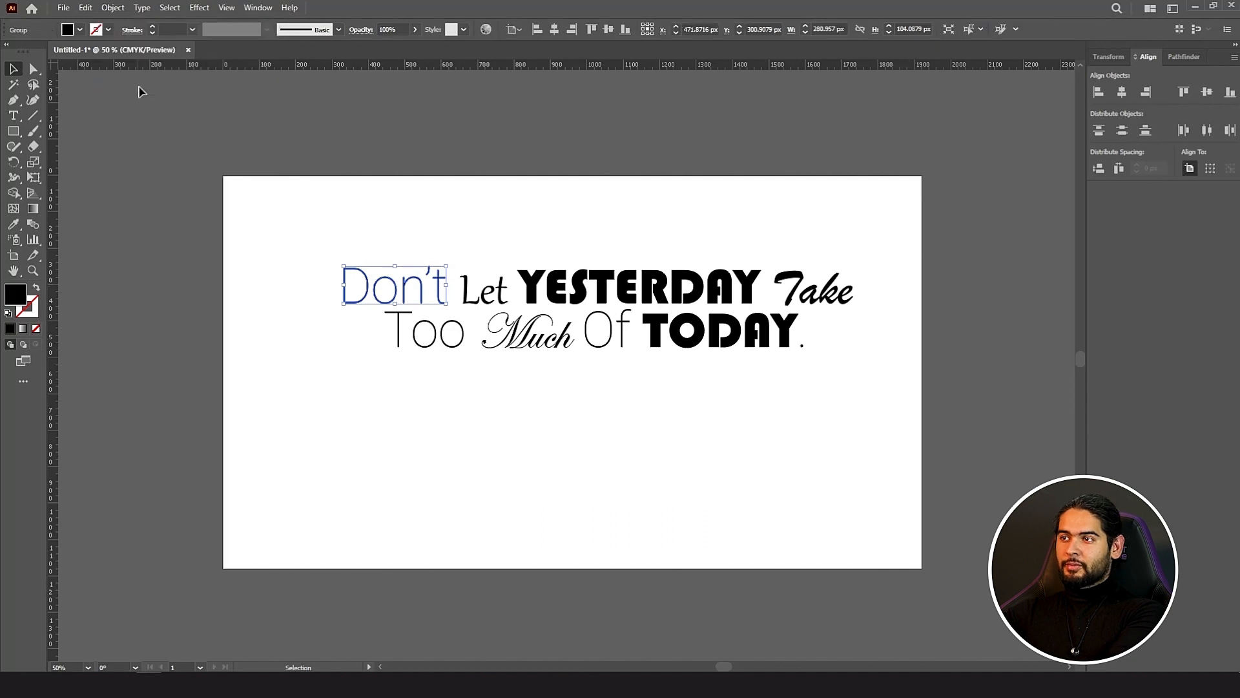
Step: Group the letters of the word "Let" into one object
left_click(463, 271)
left_click(485, 291)
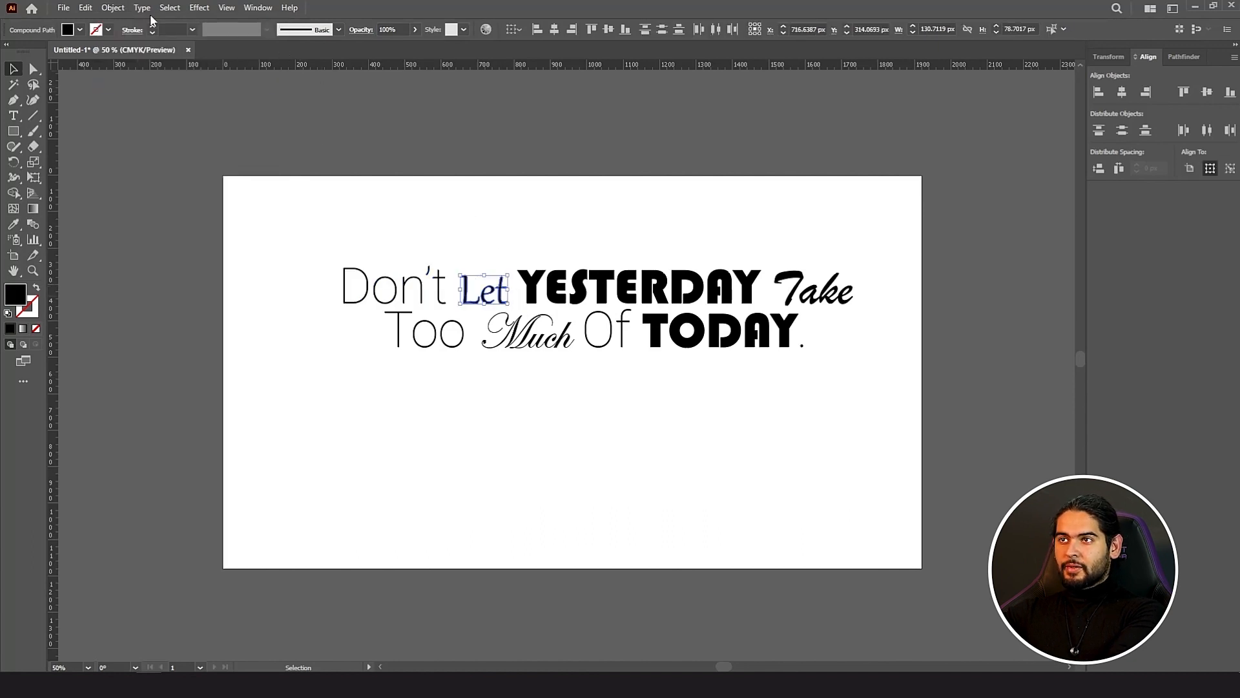
left_click(142, 9)
mouse_move(113, 7)
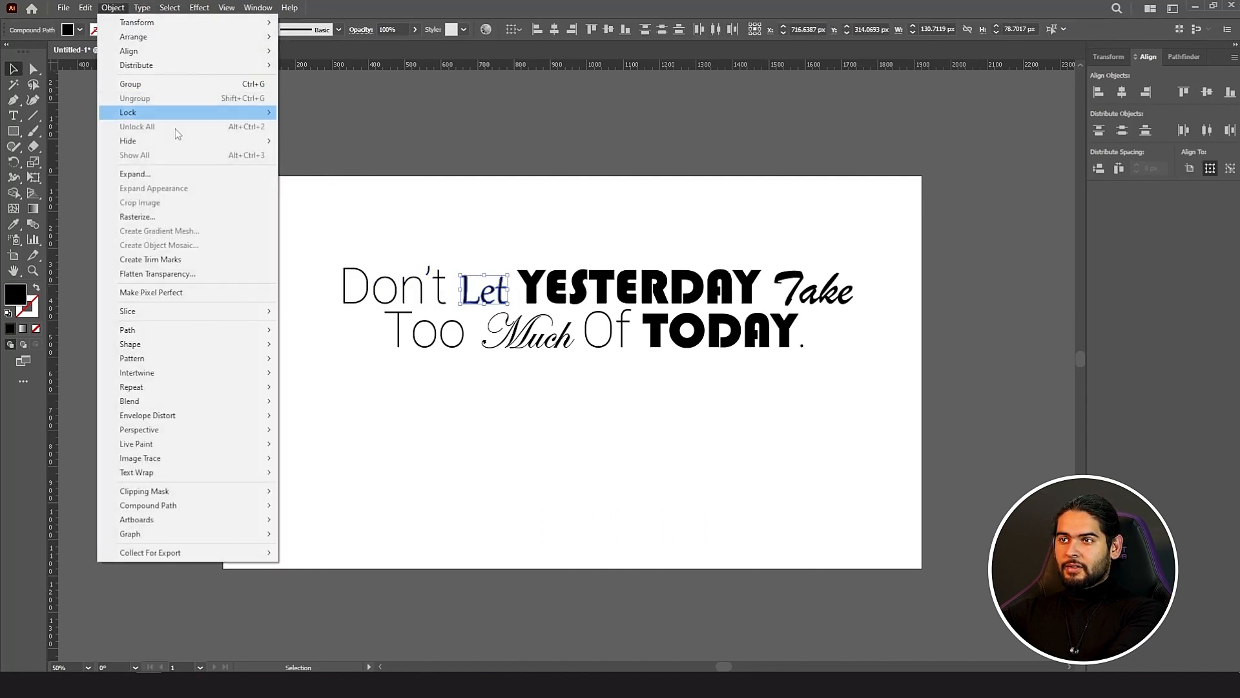
left_click(180, 85)
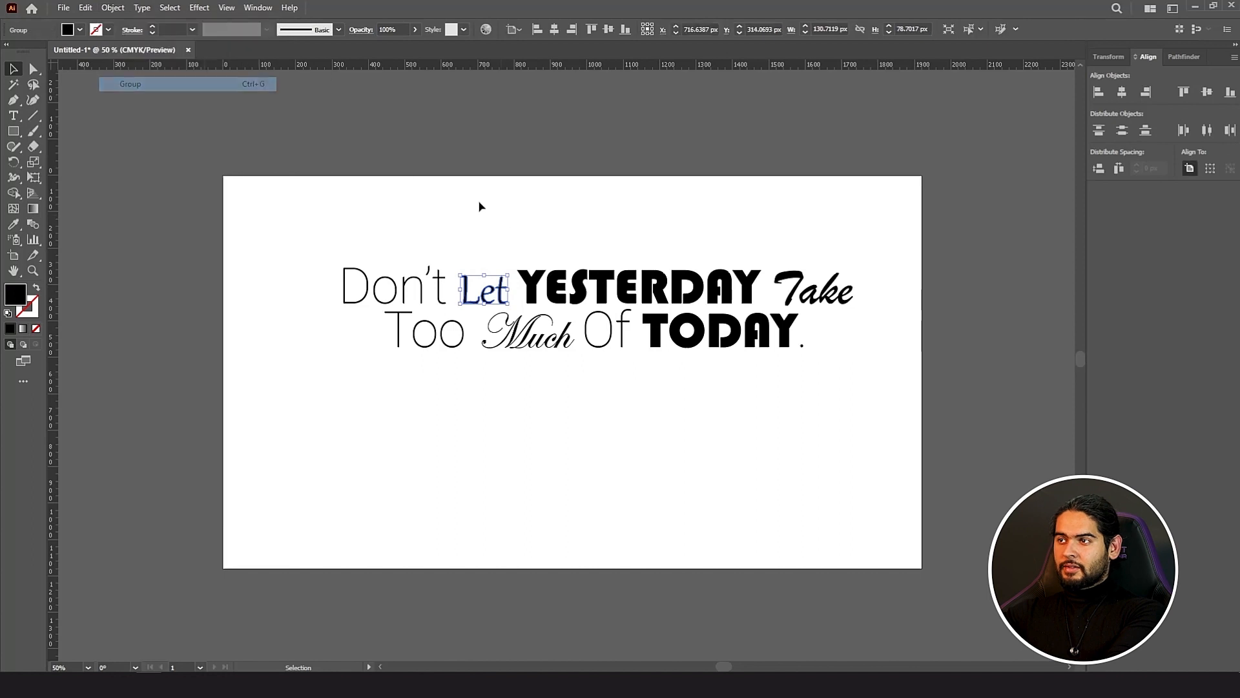
Step: Group the letters of "YESTERDAY" and those of "Take" into one object per word
left_click(761, 291)
left_click(112, 7)
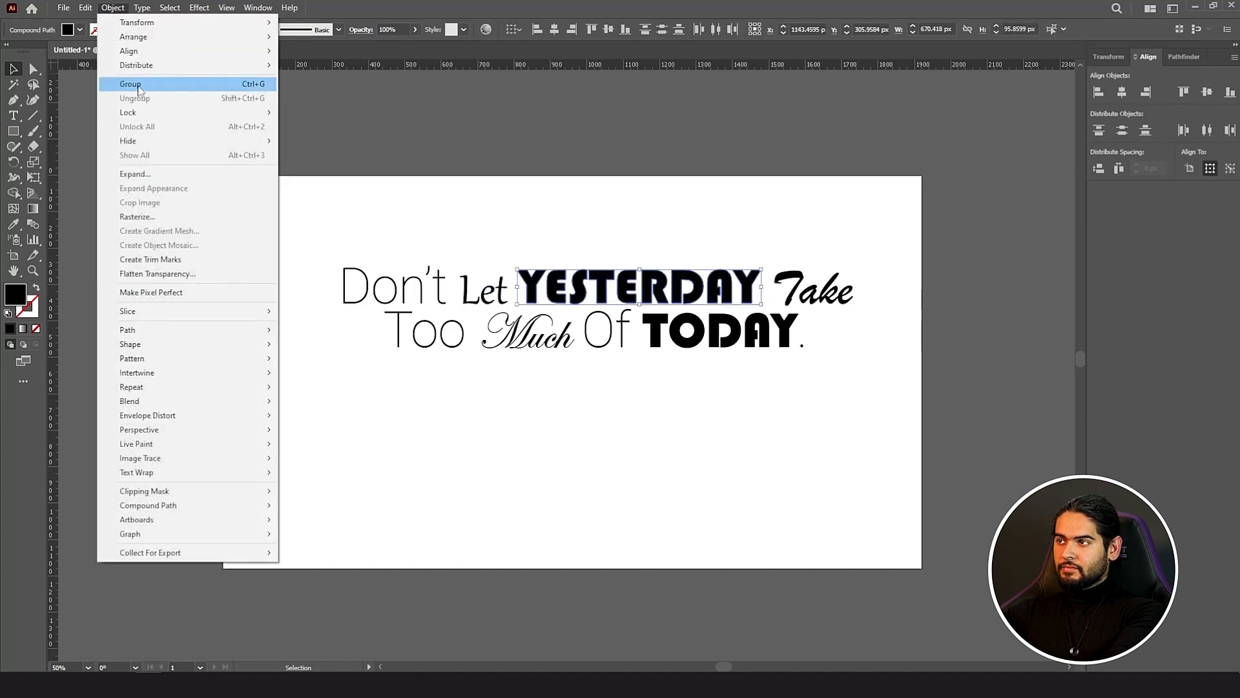
left_click(162, 85)
left_click(790, 292)
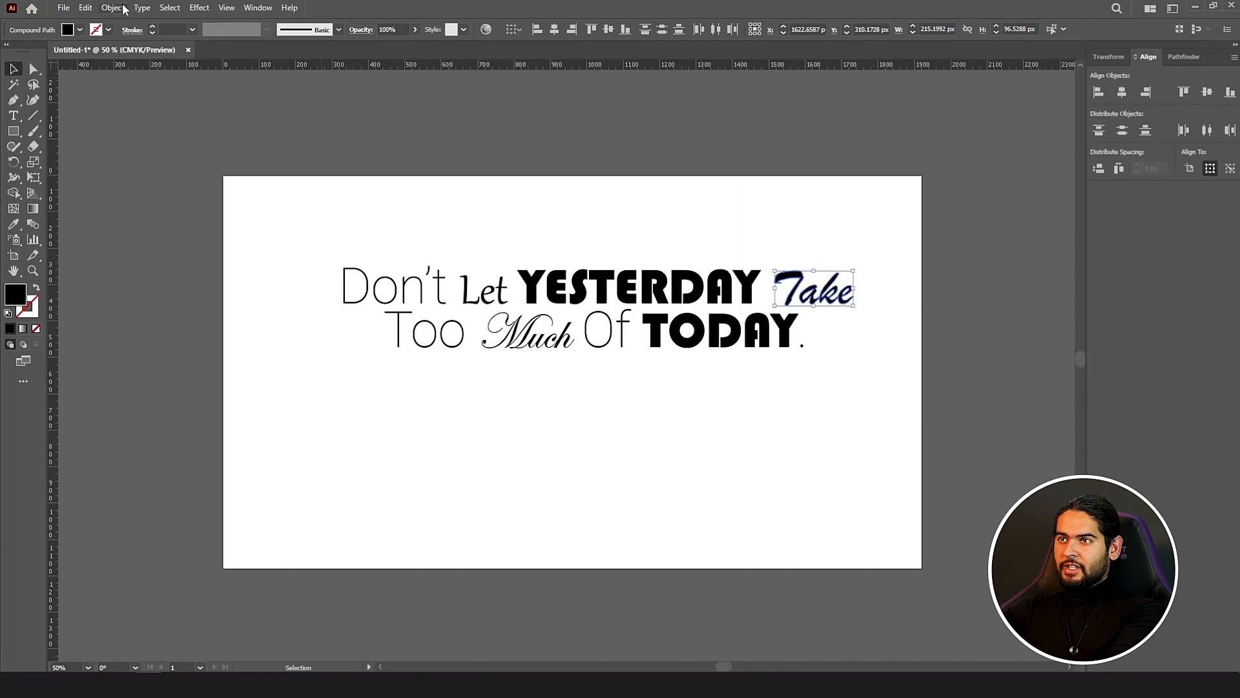
left_click(123, 7)
left_click(148, 84)
Step: Group the letters of "Too", "Much" and "Of" in the second line into one object per word
left_click(454, 336)
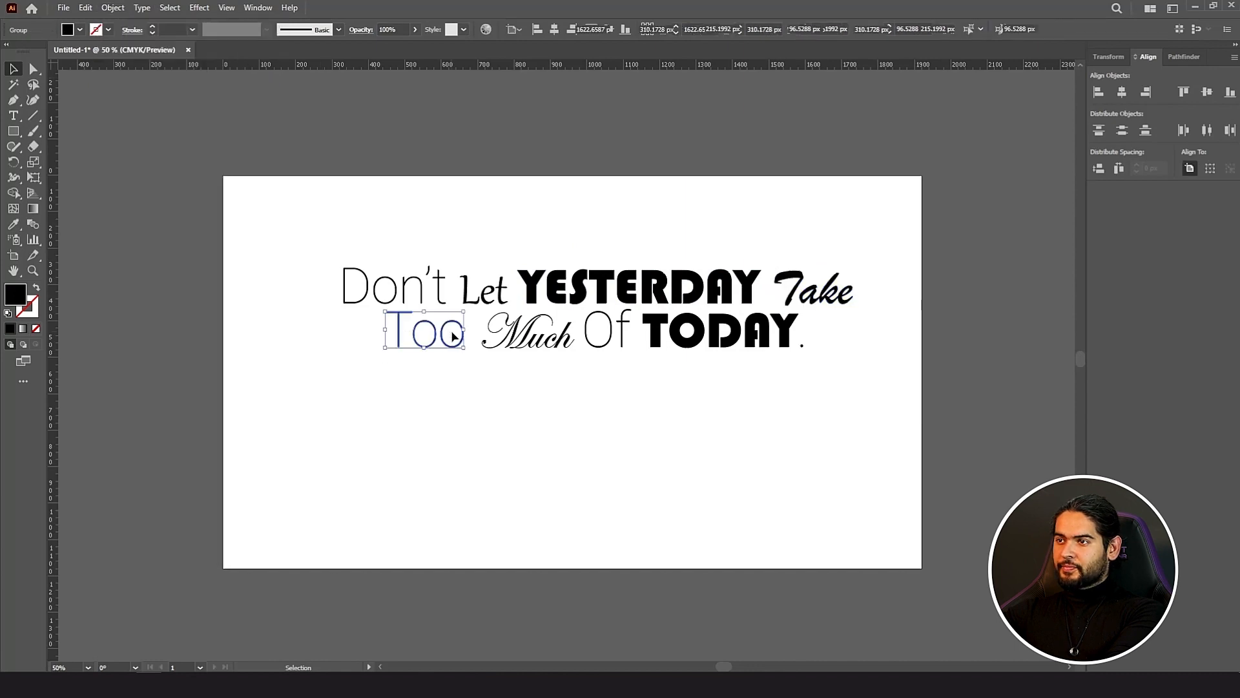
left_click(113, 8)
left_click(136, 84)
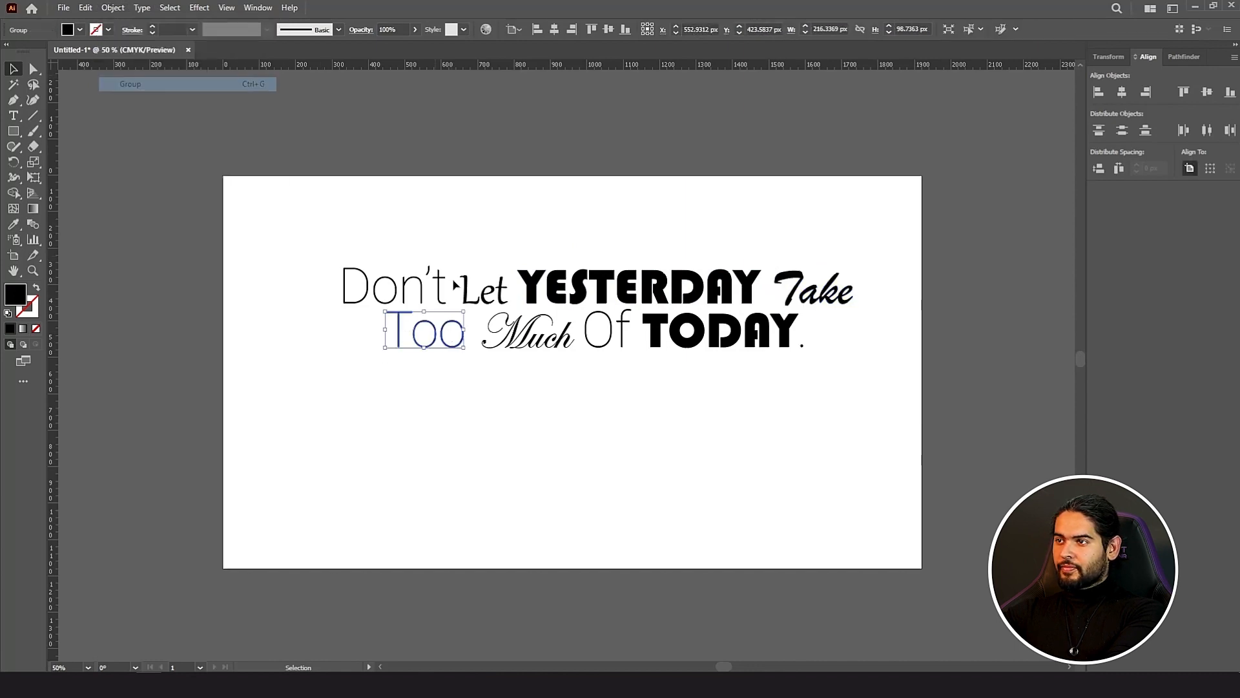
left_click(564, 335)
left_click(113, 7)
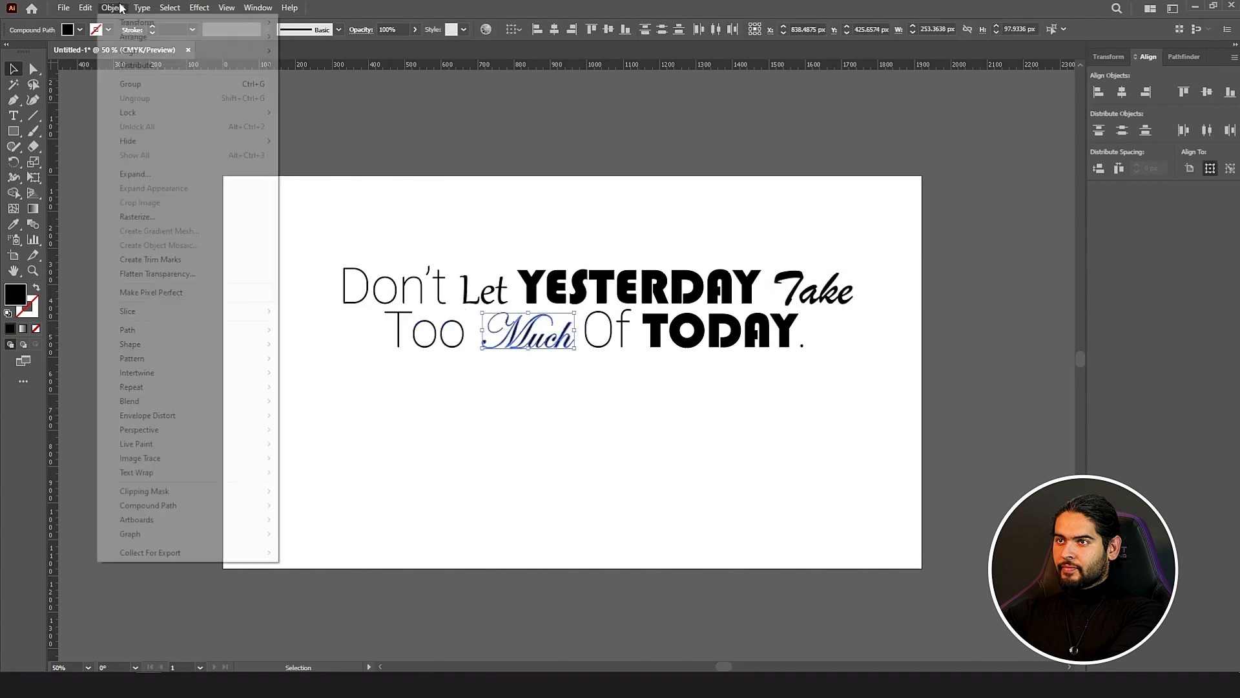
left_click(158, 84)
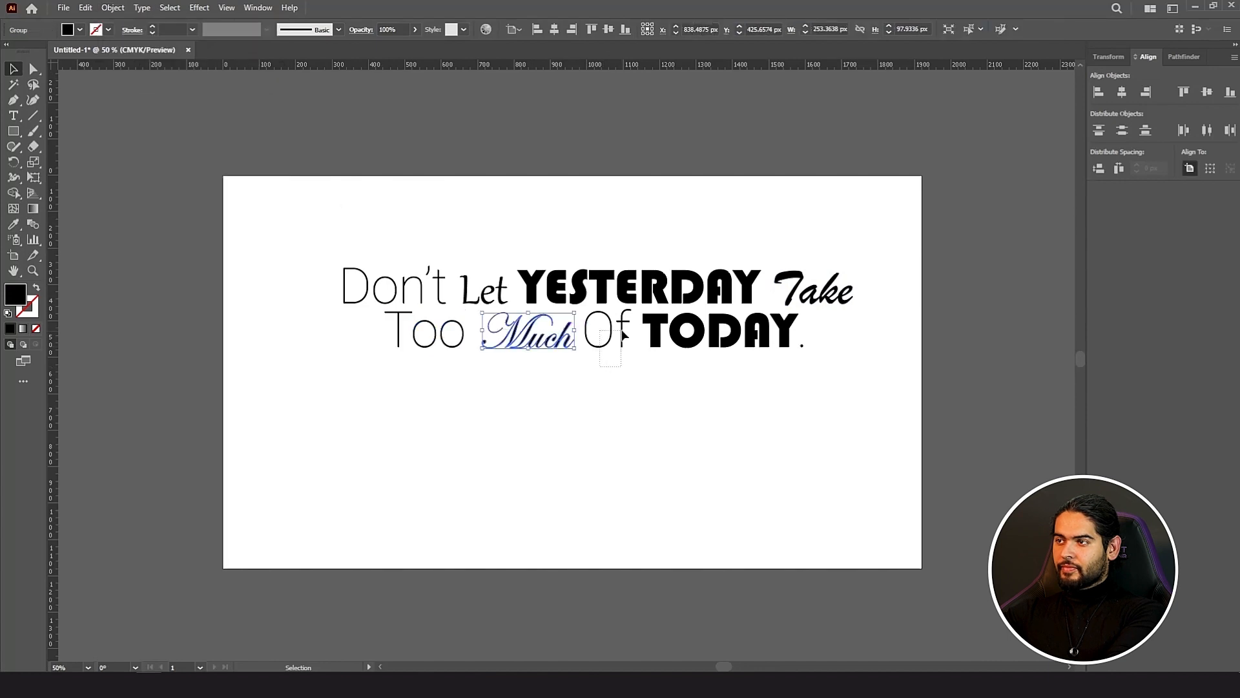
left_click_drag(622, 330, 625, 328)
left_click(115, 8)
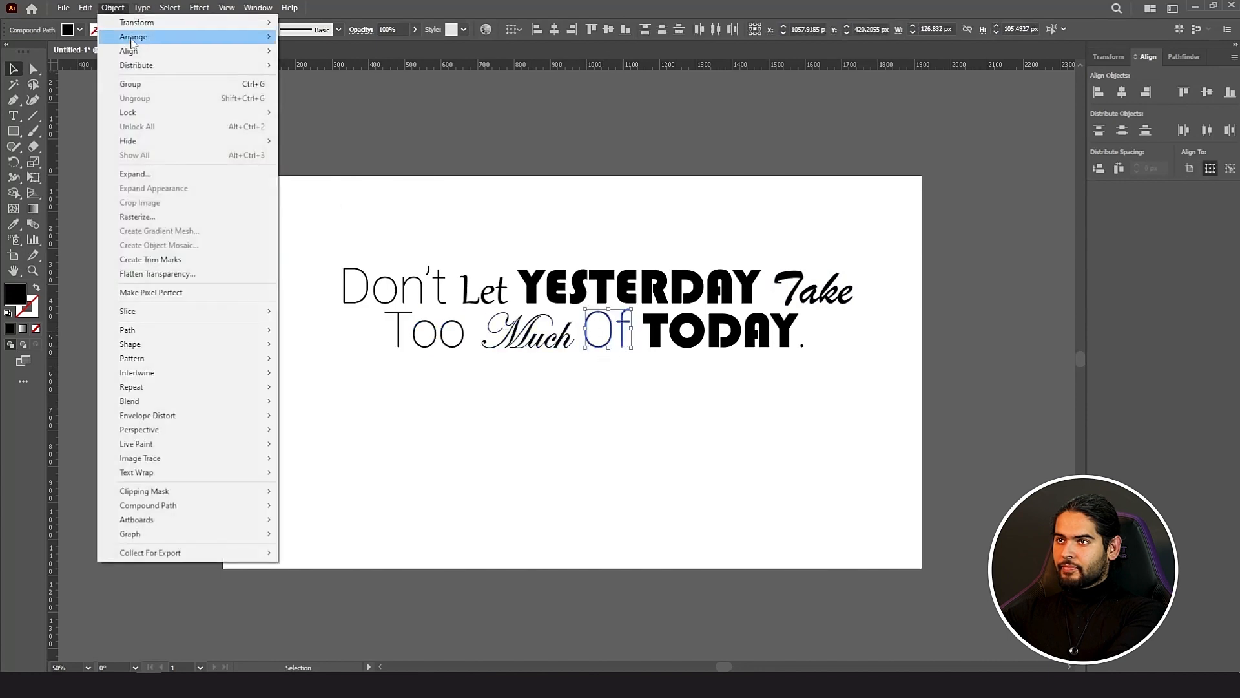
left_click(157, 84)
Step: Group the letters of "TODAY" without its full stop, and delete the full stop
left_click_drag(849, 334, 848, 333)
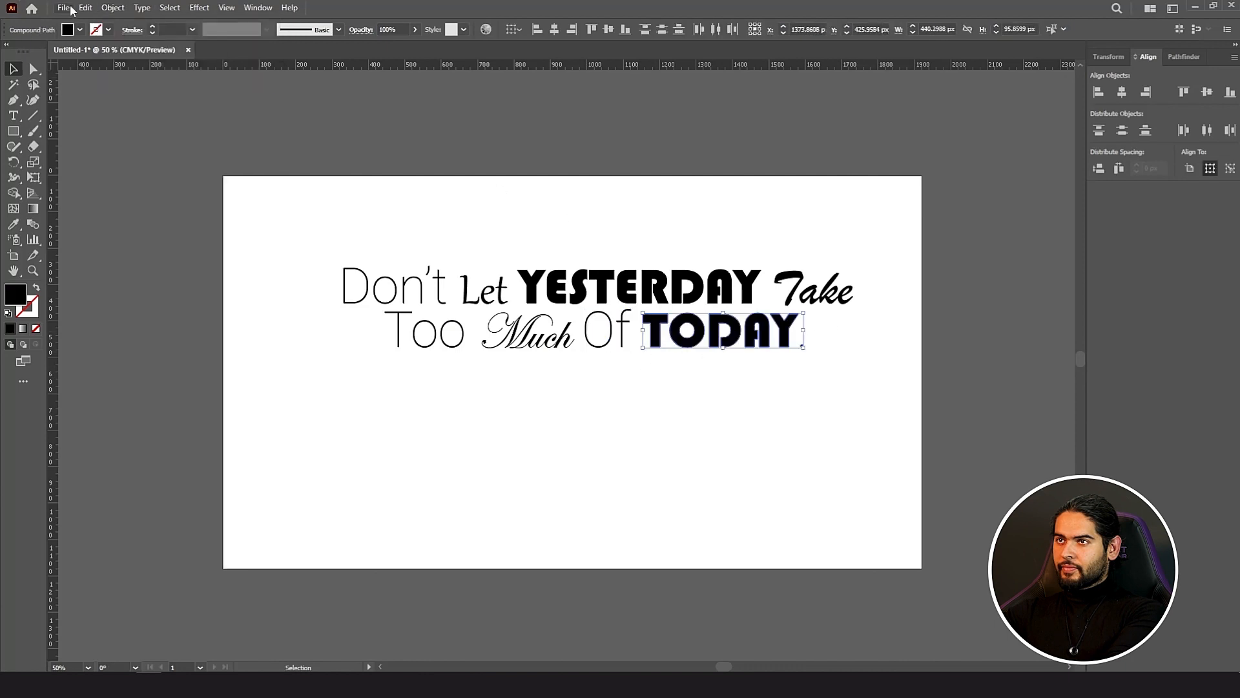
left_click(741, 389)
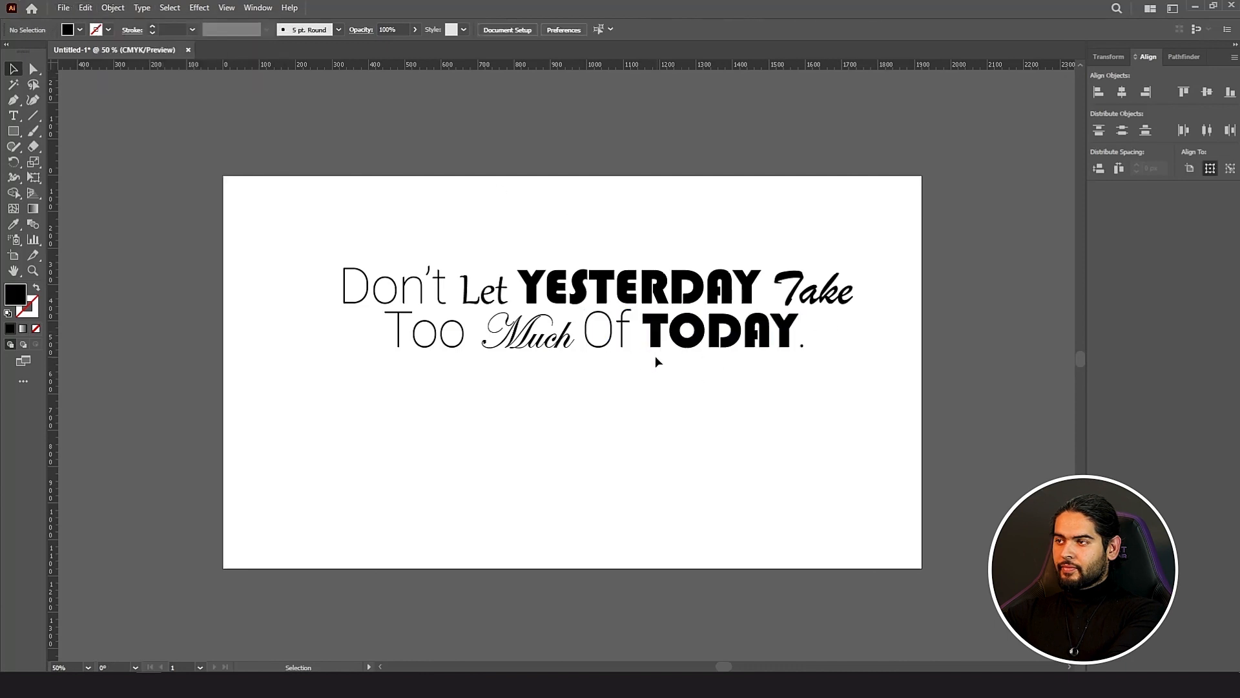
left_click(780, 321)
left_click(112, 8)
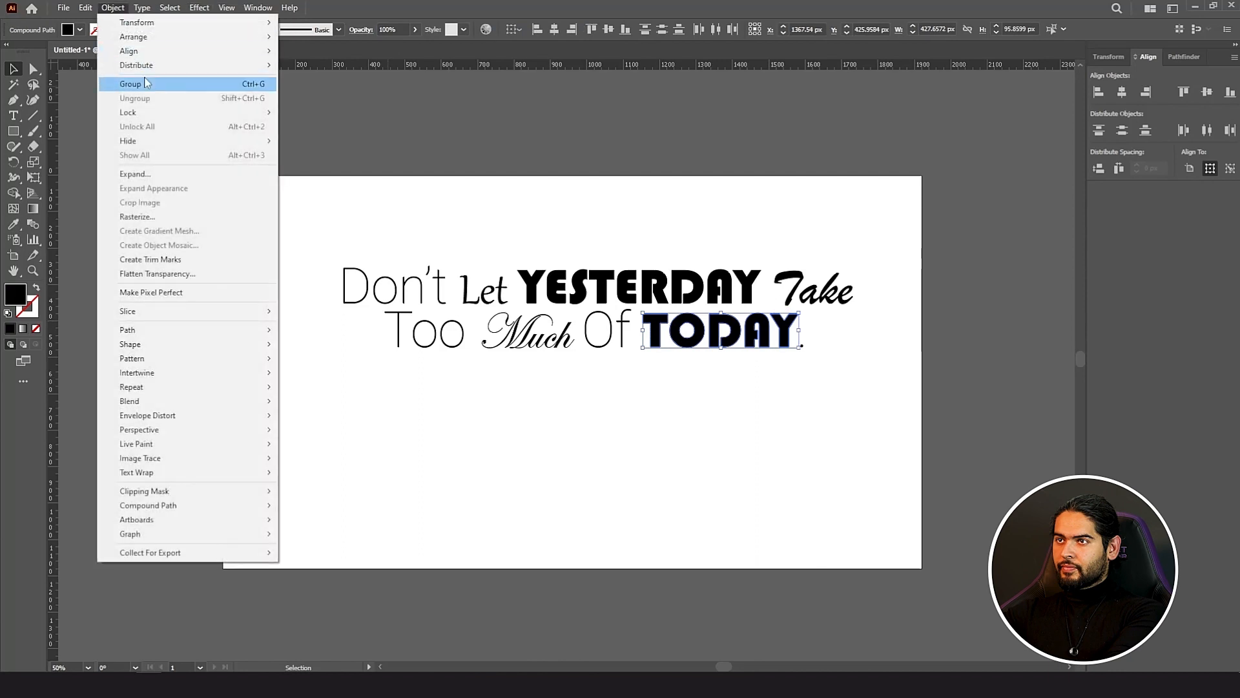
left_click(158, 85)
left_click(728, 384)
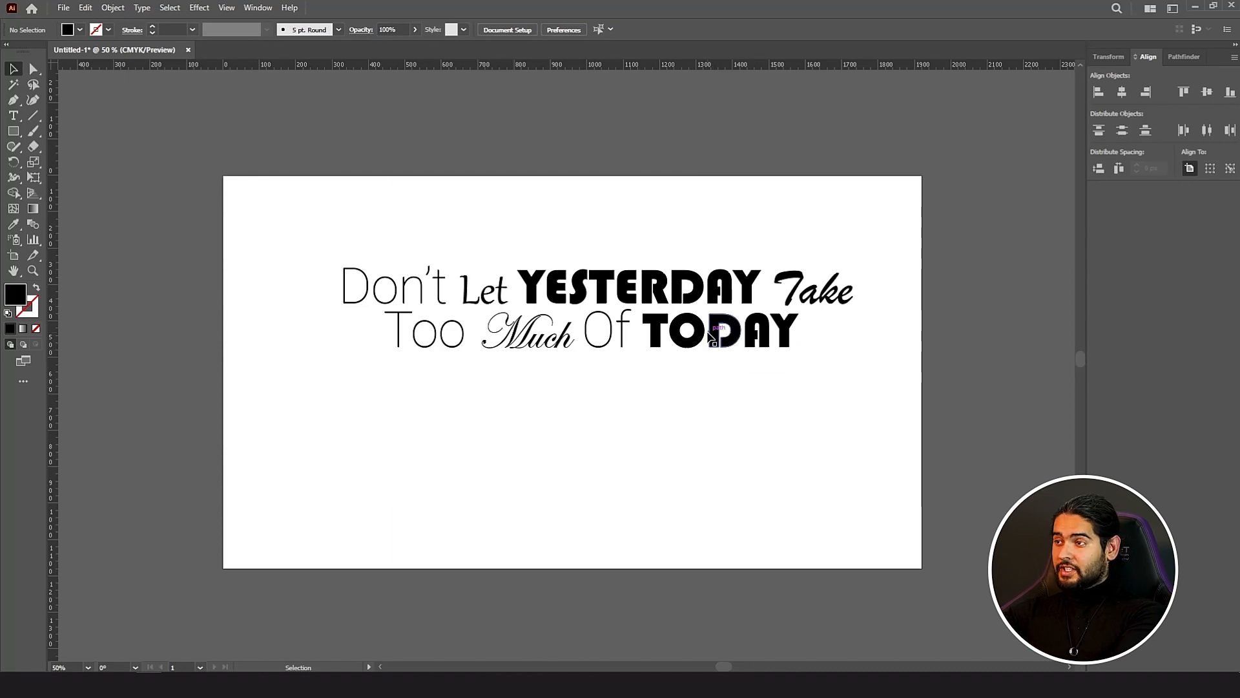
Step: Spread the eight grouped words apart across the artboard so each stands separately
left_click_drag(711, 347, 912, 419)
left_click_drag(749, 296, 747, 233)
left_click_drag(815, 287, 851, 260)
left_click(385, 274)
left_click_drag(385, 274, 351, 242)
left_click_drag(490, 294, 503, 273)
left_click_drag(512, 309, 541, 397)
left_click_drag(420, 331, 420, 388)
left_click_drag(613, 334, 717, 401)
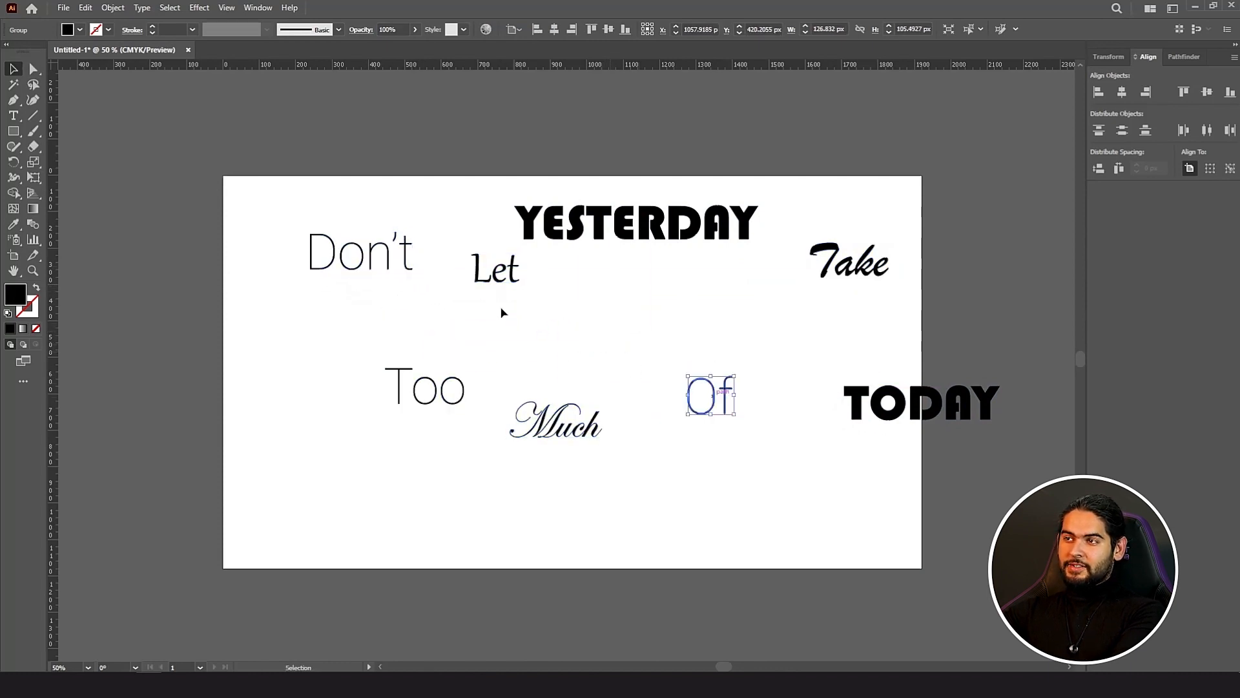
Step: Move "YESTERDAY" aside and place "Let" directly beneath "Don't", aligned to its left edge, in the artboard's upper left
left_click_drag(380, 269, 396, 242)
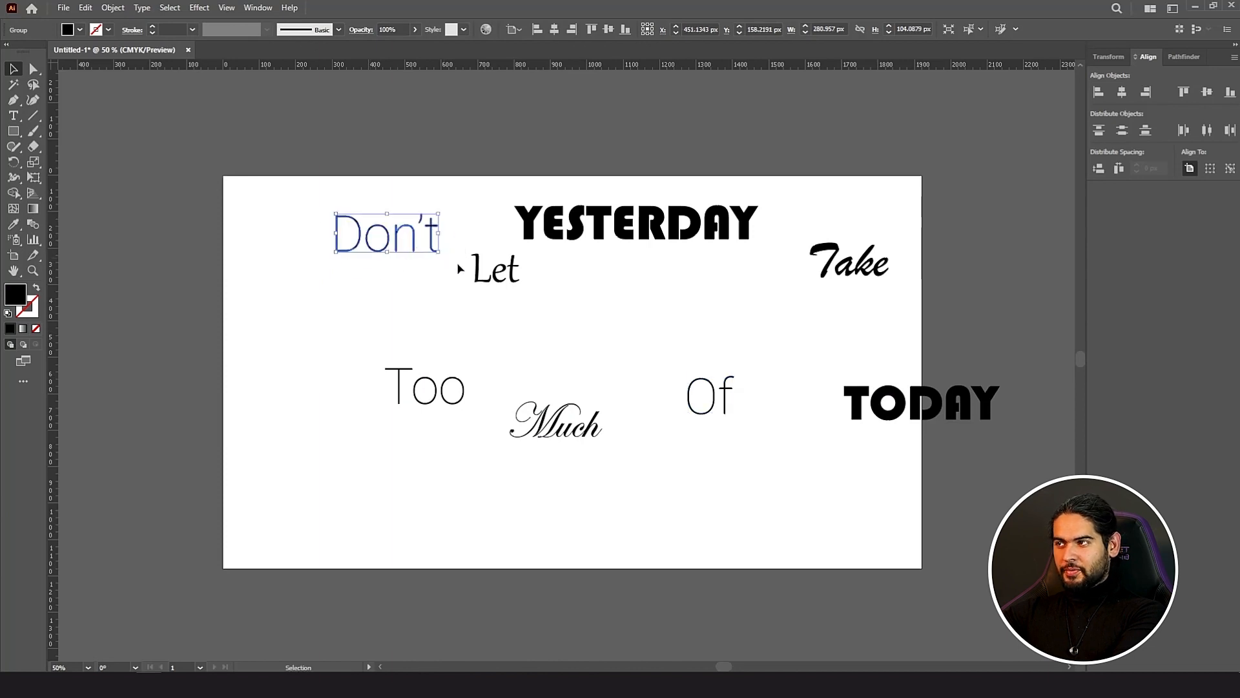
left_click_drag(560, 234, 617, 253)
left_click_drag(493, 268, 345, 284)
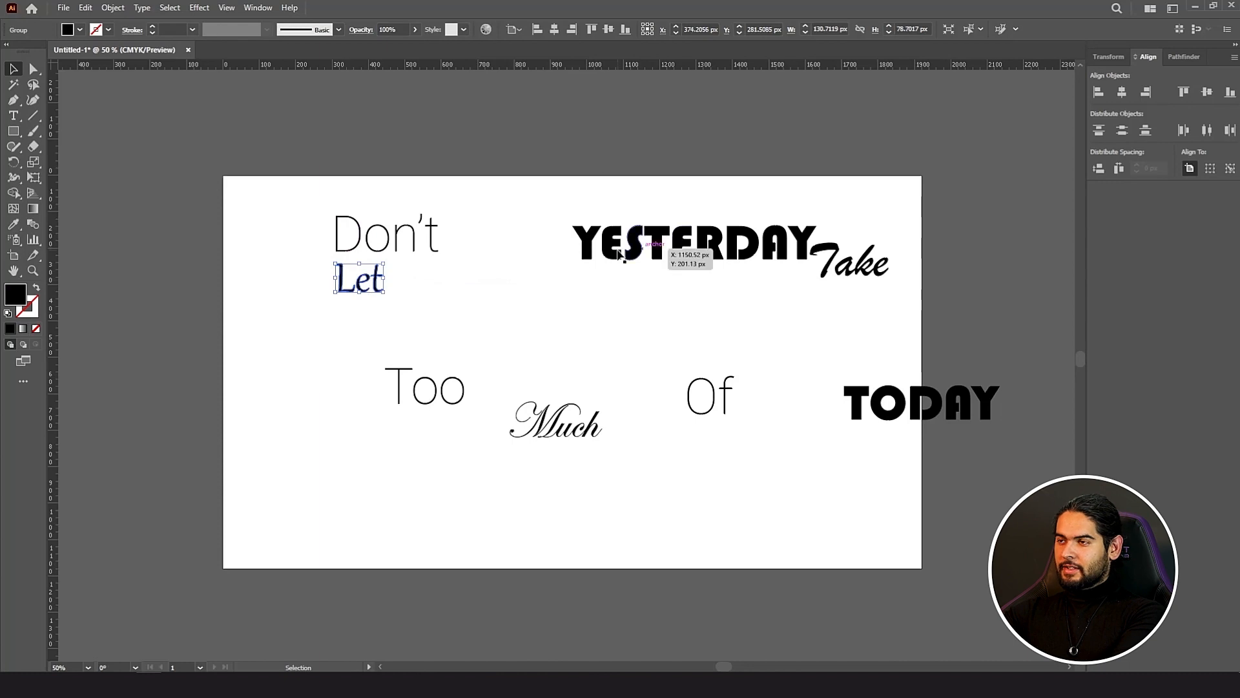
Step: Enlarge "Let" to the width of "Don't", and place "YESTERDAY" beside them, scaled up to the height of both stacked words
left_click_drag(614, 245, 488, 237)
left_click_drag(691, 252, 1021, 305)
left_click_drag(352, 283, 337, 324)
left_click(888, 287)
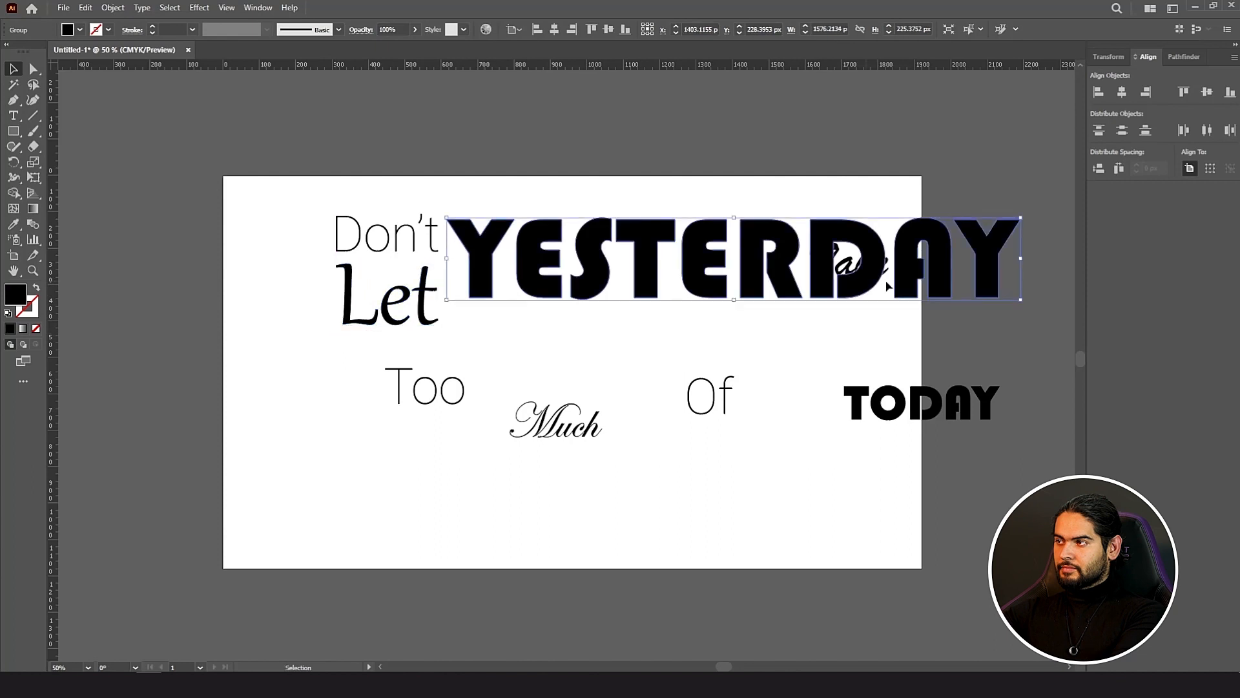
left_click_drag(1016, 298, 998, 328)
Step: Scale "Don't", "Let" and "YESTERDAY" down together into one compact row that fits in the artboard's upper left
key("ctrl+minus")
left_click_drag(185, 235, 308, 286)
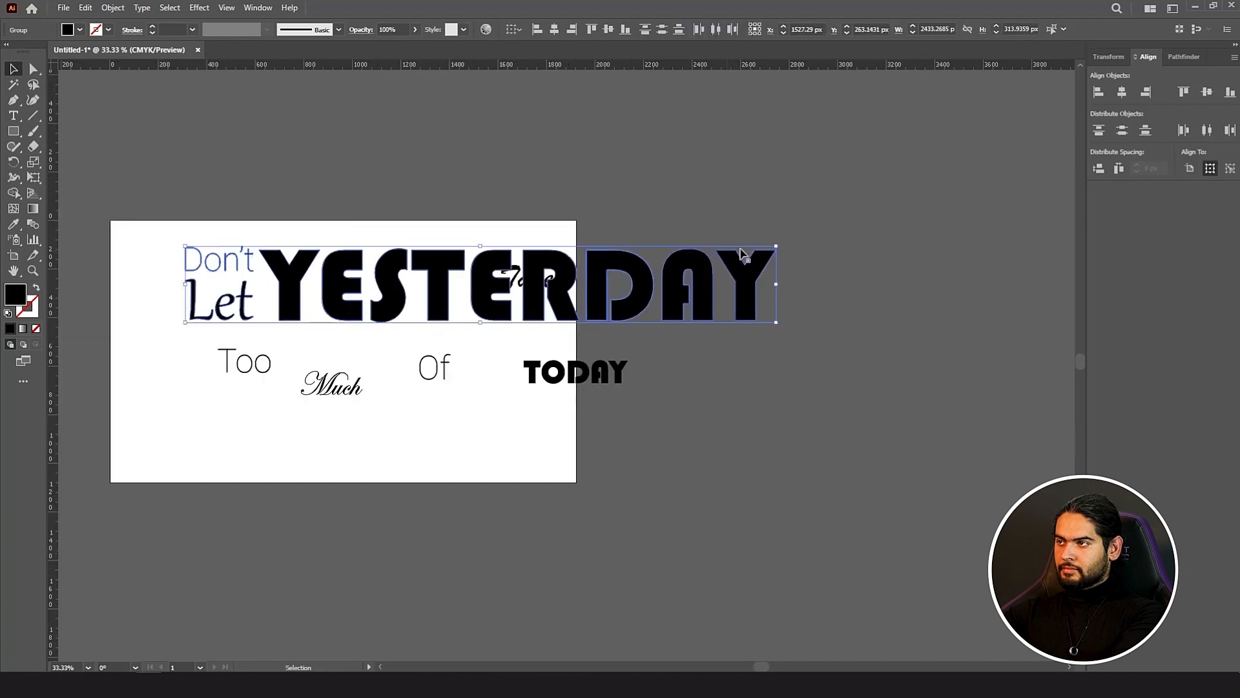
left_click_drag(777, 245, 406, 283)
left_click_drag(309, 296, 308, 271)
Step: Stack "Take" above "Too" directly beneath "Let", aligned to its left edge
left_click(373, 310)
left_click_drag(523, 273, 246, 318)
left_click_drag(241, 362, 239, 343)
Step: Place "Much" and "Of" in a row beside "Take" and "Too", enlarged to the height of those two stacked words
mouse_move(322, 374)
left_mouse_down()
mouse_move(299, 317)
mouse_move(412, 354)
left_mouse_up()
left_click(387, 397)
mouse_move(429, 301)
left_mouse_down()
mouse_move(209, 356)
mouse_move(223, 345)
mouse_move(207, 345)
left_mouse_up()
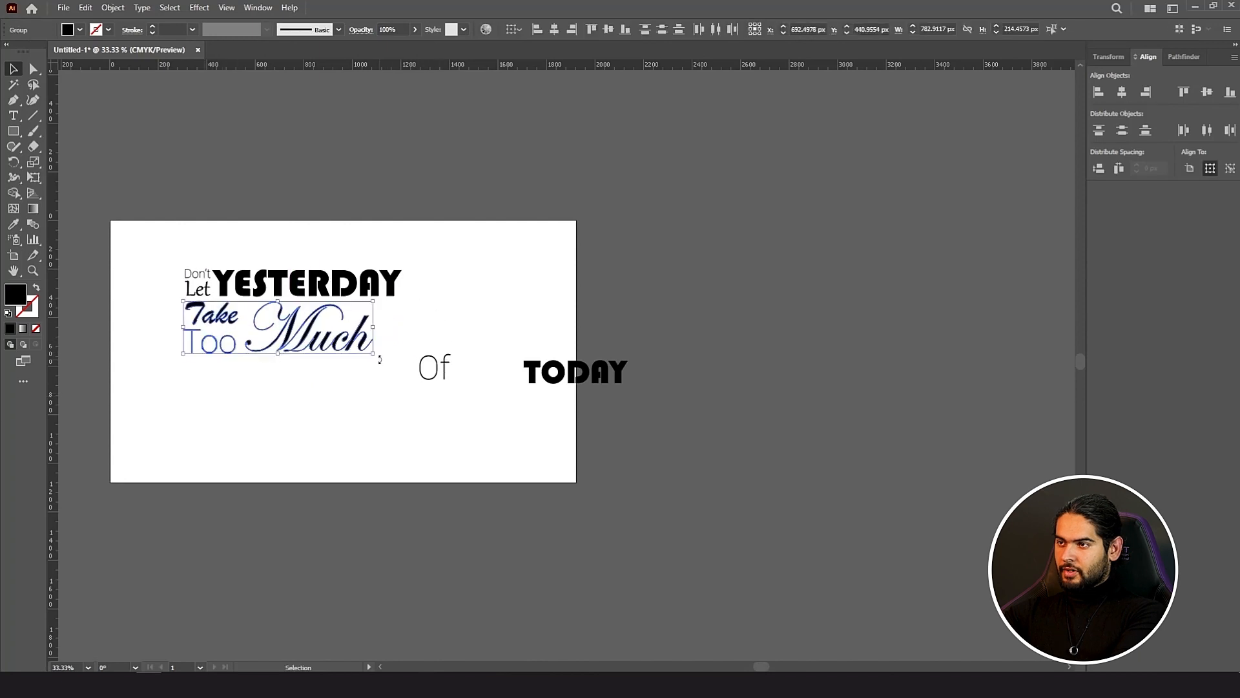
left_click_drag(430, 360, 439, 303)
Step: Scale "Take", "Too", "Much" and "Of" together to match the width of the row above
left_click_drag(188, 344, 186, 351)
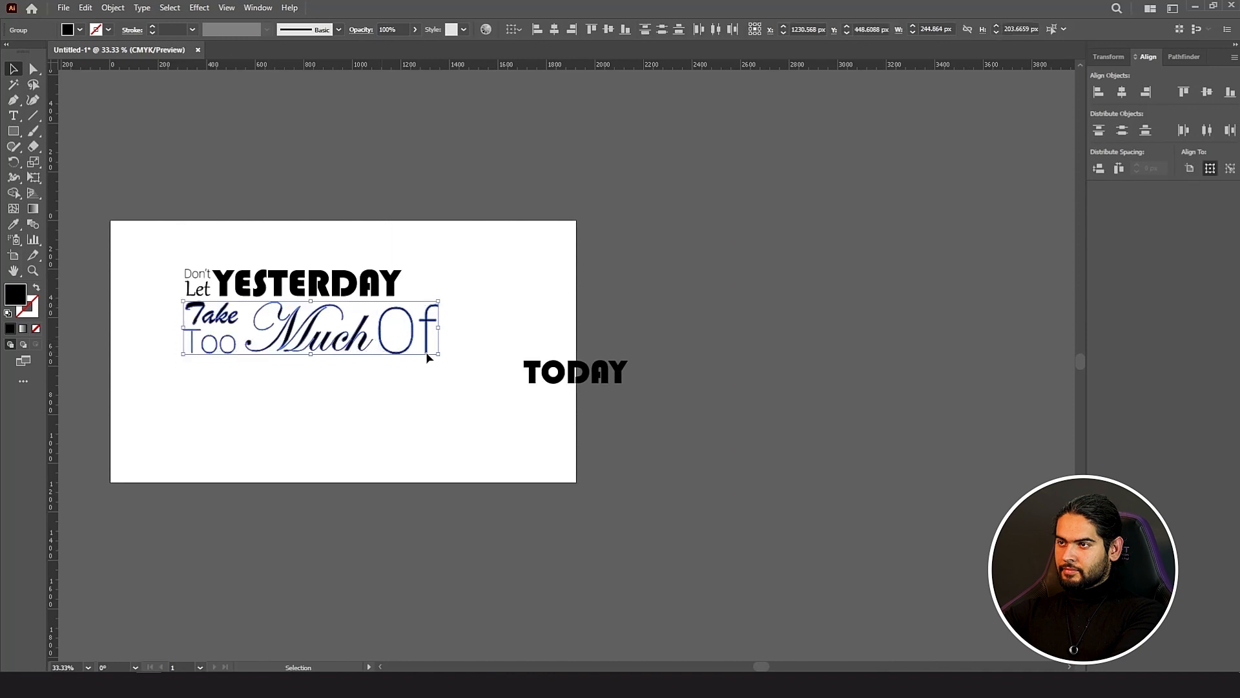
left_click_drag(440, 359, 409, 350)
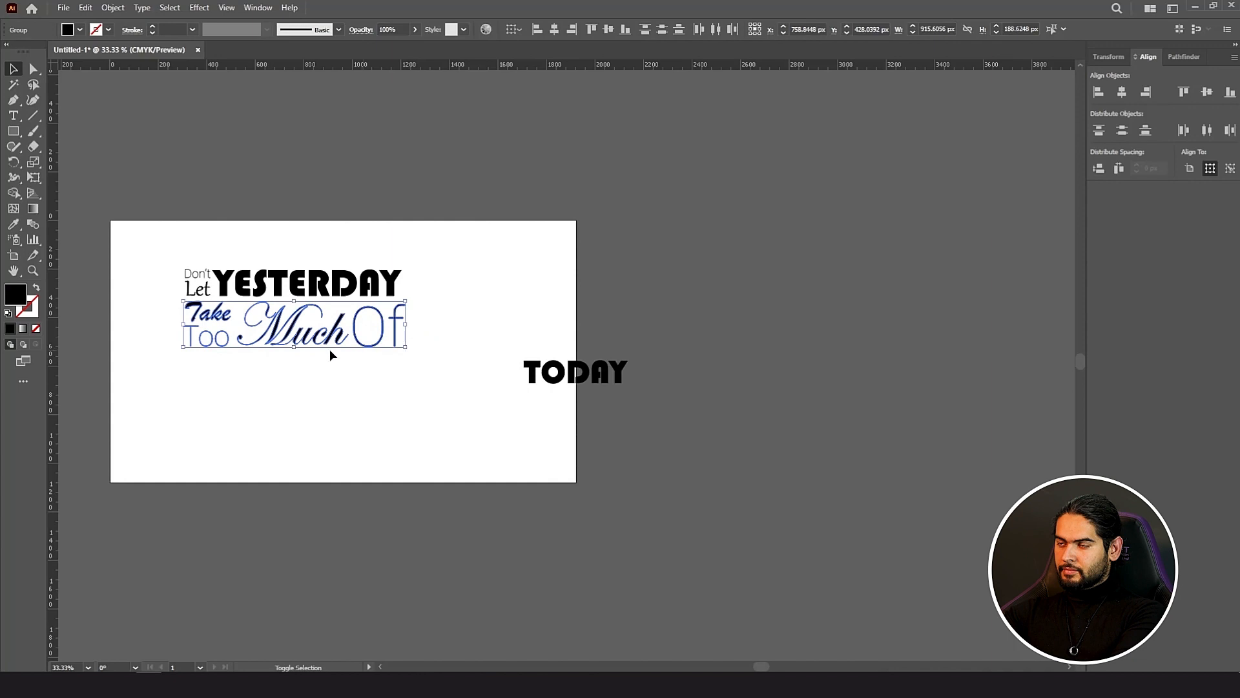
scroll(320, 349, "up", 3)
left_click_drag(321, 351, 430, 375)
left_click_drag(689, 370, 687, 375)
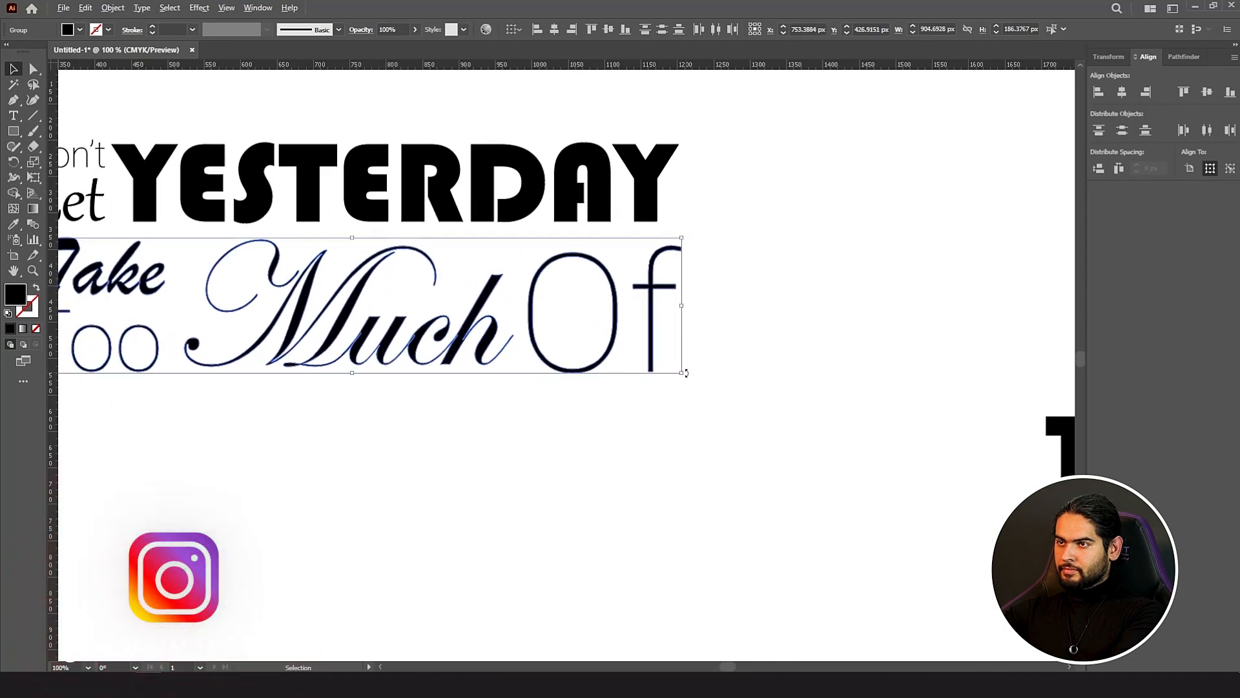
Step: Place "TODAY" beneath the "Take Too Much Of" row and enlarge it to nearly the full width of the layout
scroll(685, 372, "down", 2)
left_click_drag(462, 424, 494, 412)
left_click(543, 416)
left_click_drag(917, 407, 403, 390)
left_click_drag(549, 410, 711, 487)
Step: Fill "YESTERDAY" with a vivid pinkish red, #EE1C4E
left_click(676, 246)
left_click(550, 275)
double_click(10, 302)
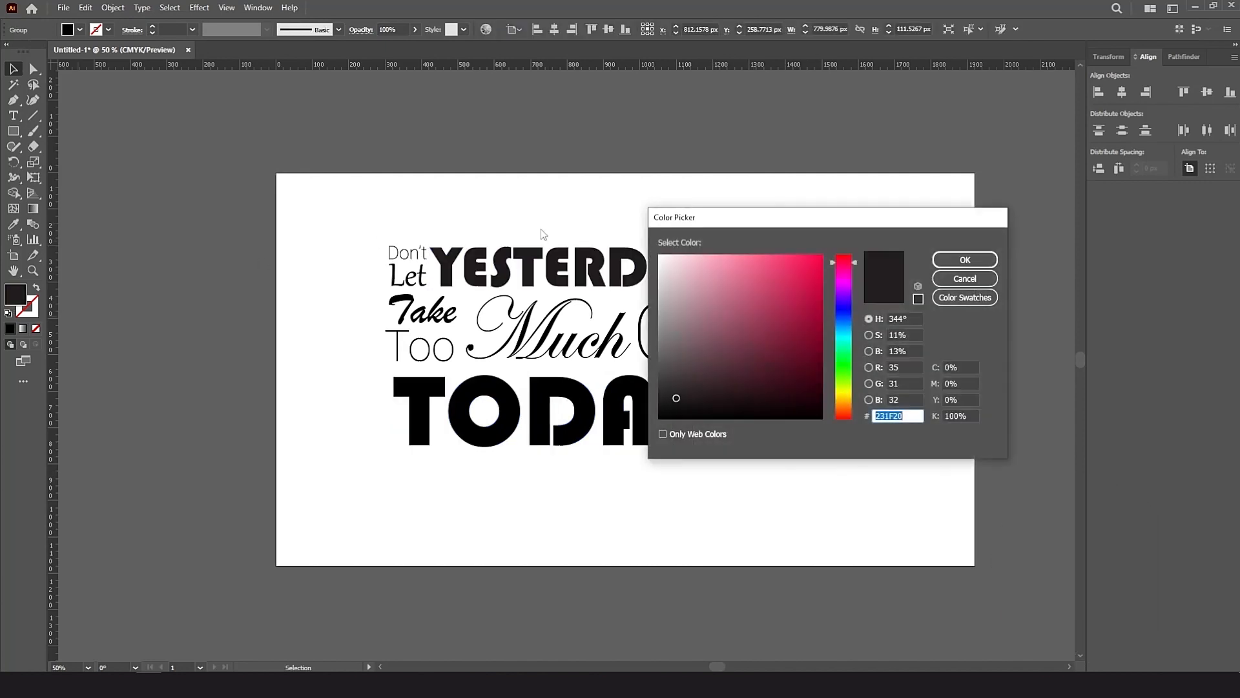
left_click_drag(827, 270, 830, 253)
left_click(951, 256)
Step: Copy the pinkish-red fill from "YESTERDAY" onto "TODAY" with the Eyedropper
left_click(552, 385)
left_click(13, 223)
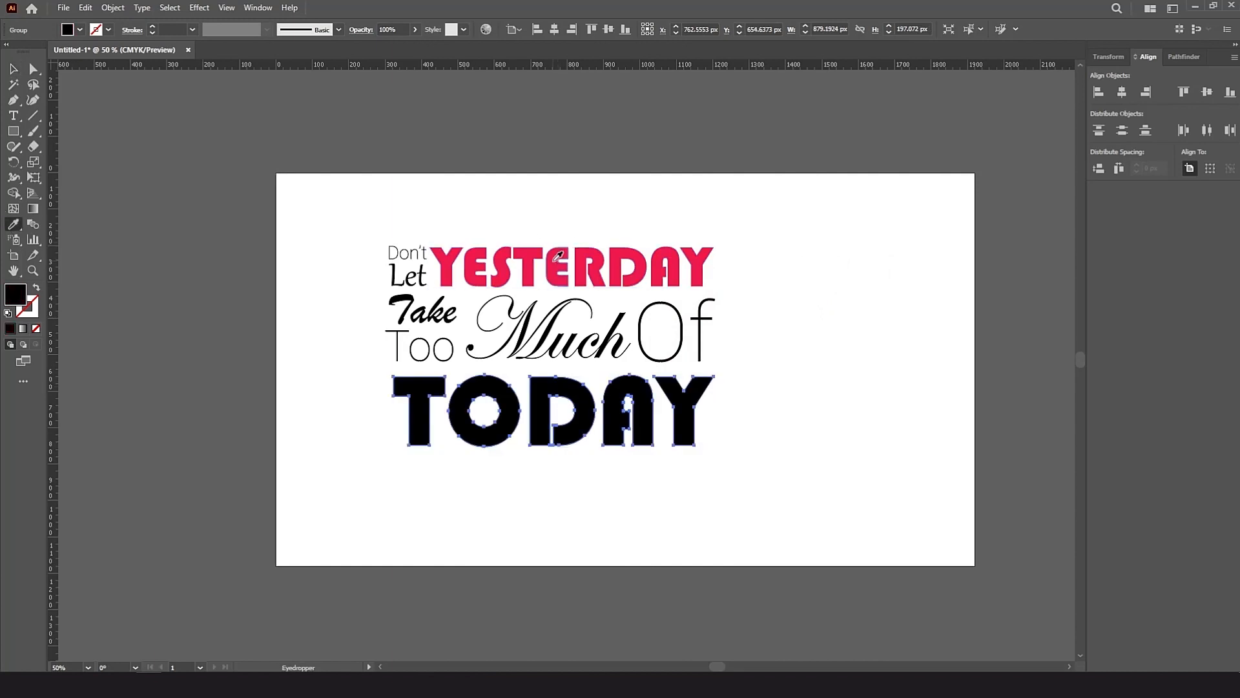
left_click(559, 255)
key("v")
Step: Fill "Much" with a bright orange-red
left_click(548, 317)
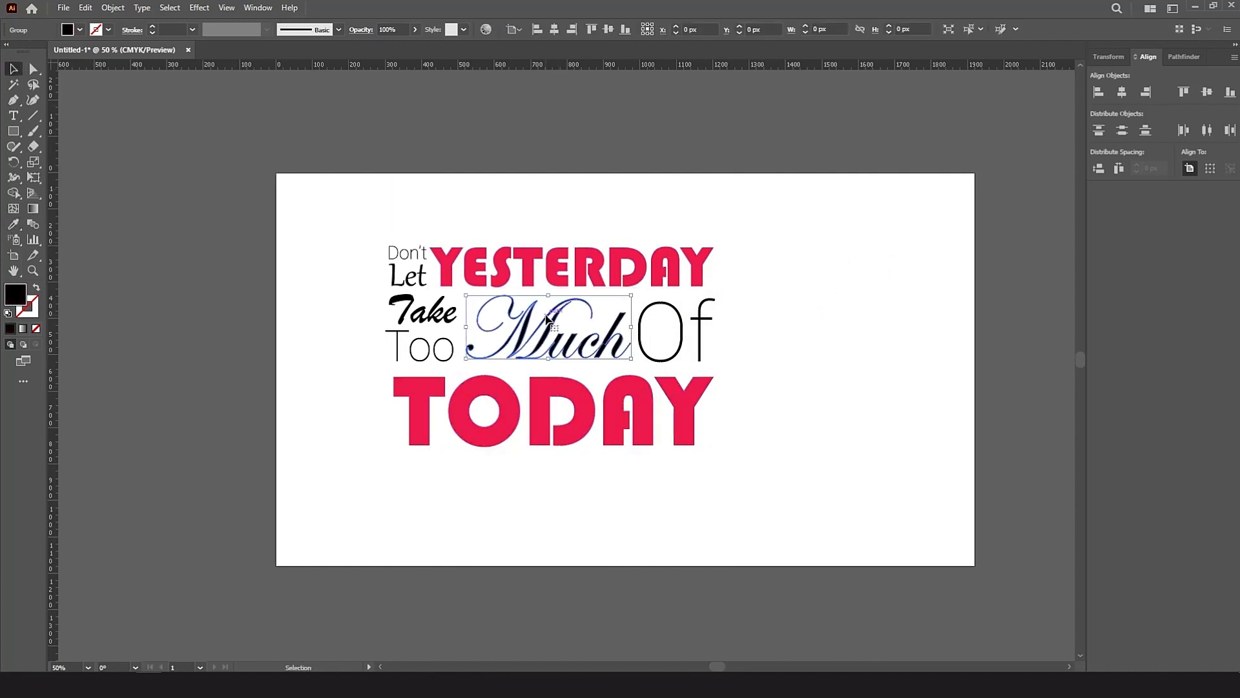
double_click(16, 296)
left_click_drag(843, 297, 851, 392)
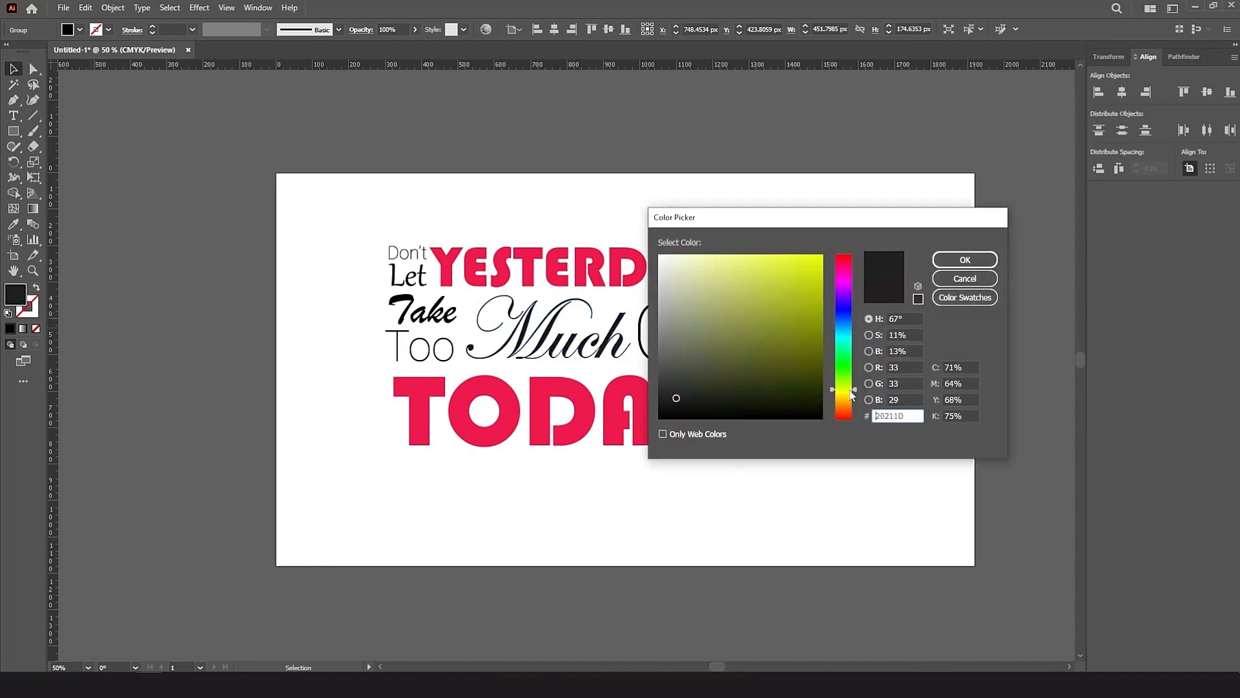
left_click_drag(807, 265, 843, 254)
left_click_drag(851, 393, 851, 412)
left_click(962, 259)
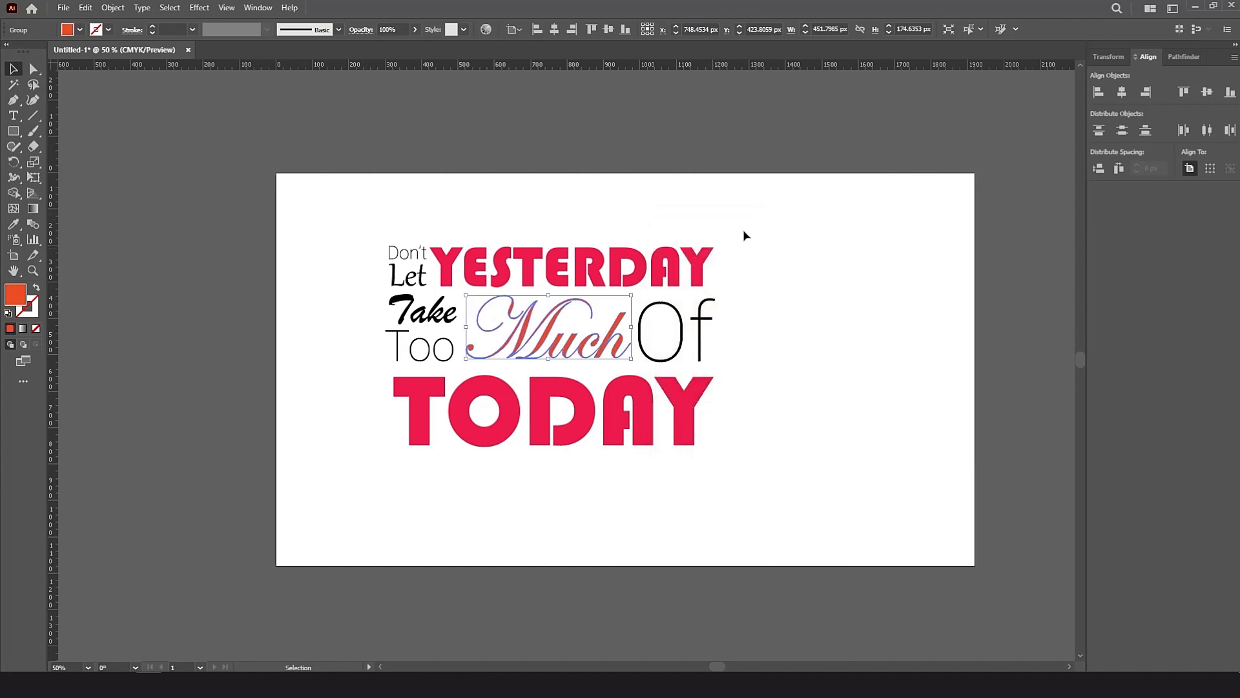
Step: Fill "Of", "Don't", "Let", "Take" and "Too" with white, #FFFFFF
left_click(708, 322)
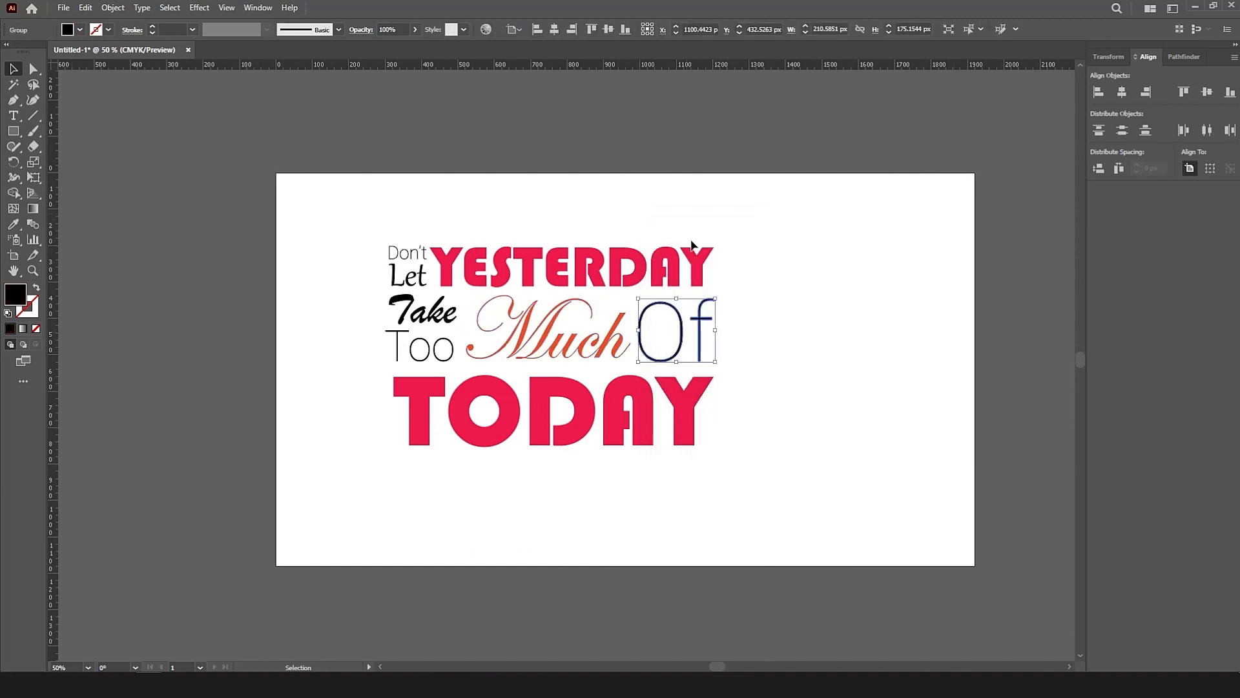
double_click(21, 302)
left_click_drag(679, 277, 660, 256)
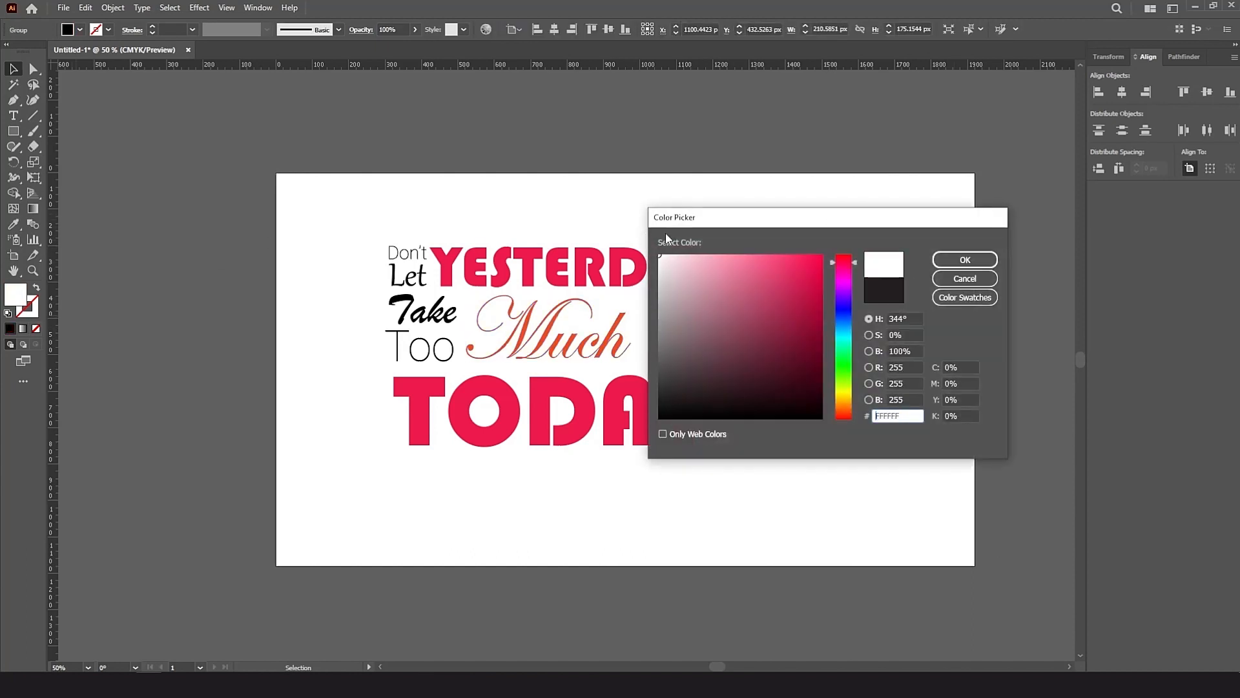
left_click(963, 260)
left_click_drag(419, 325, 396, 344)
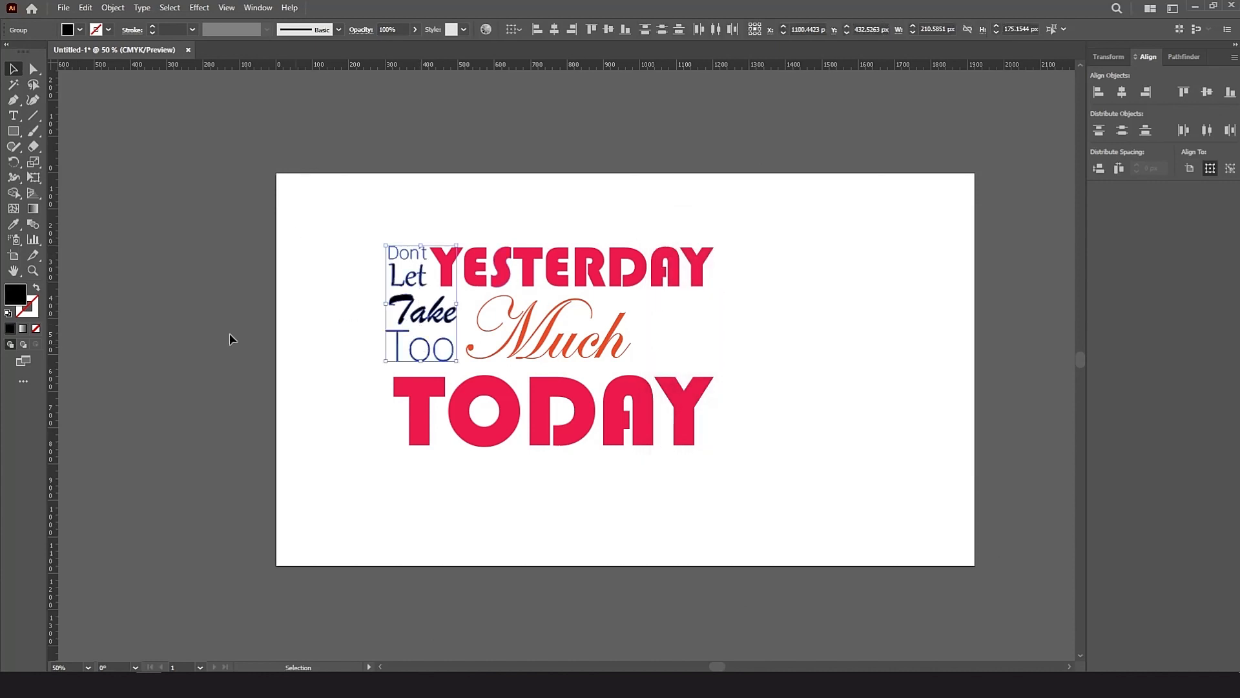
double_click(7, 297)
left_click_drag(698, 336, 660, 256)
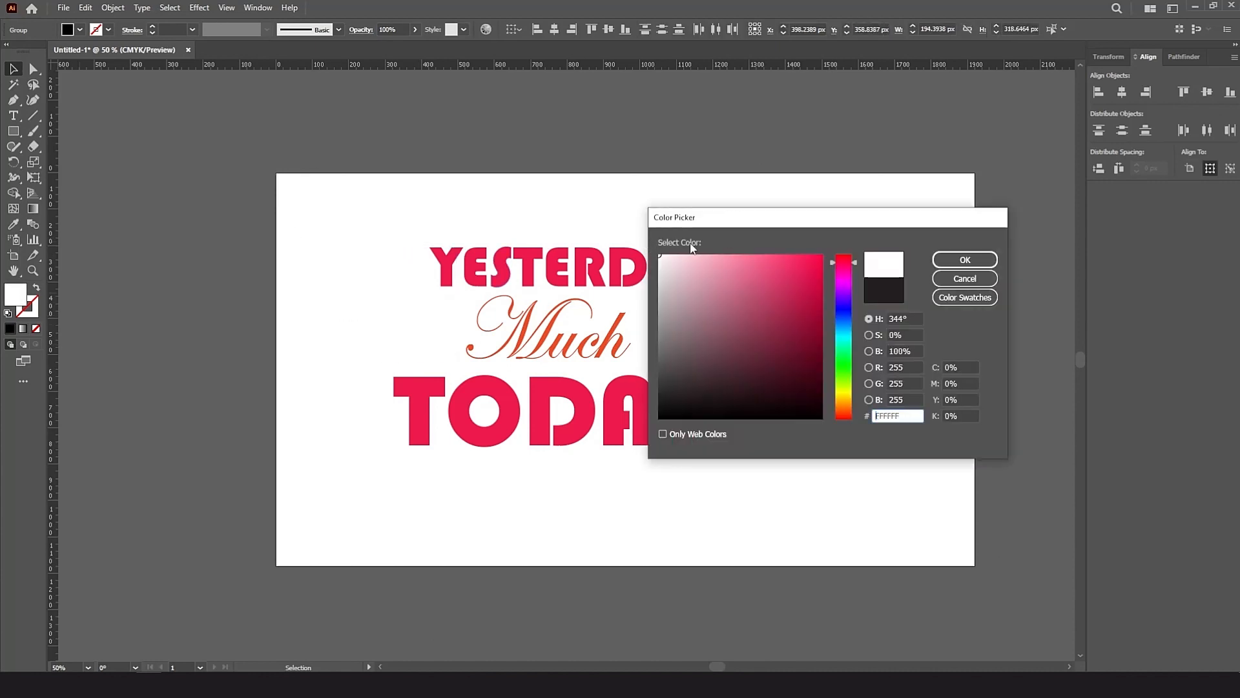
left_click(951, 259)
Step: Draw a 1920 × 1080 px rectangle covering the whole artboard and give it a gradient fill
key("m")
mouse_move(274, 173)
left_mouse_down()
mouse_move(691, 352)
mouse_move(1019, 420)
mouse_move(974, 513)
mouse_move(975, 566)
left_mouse_up()
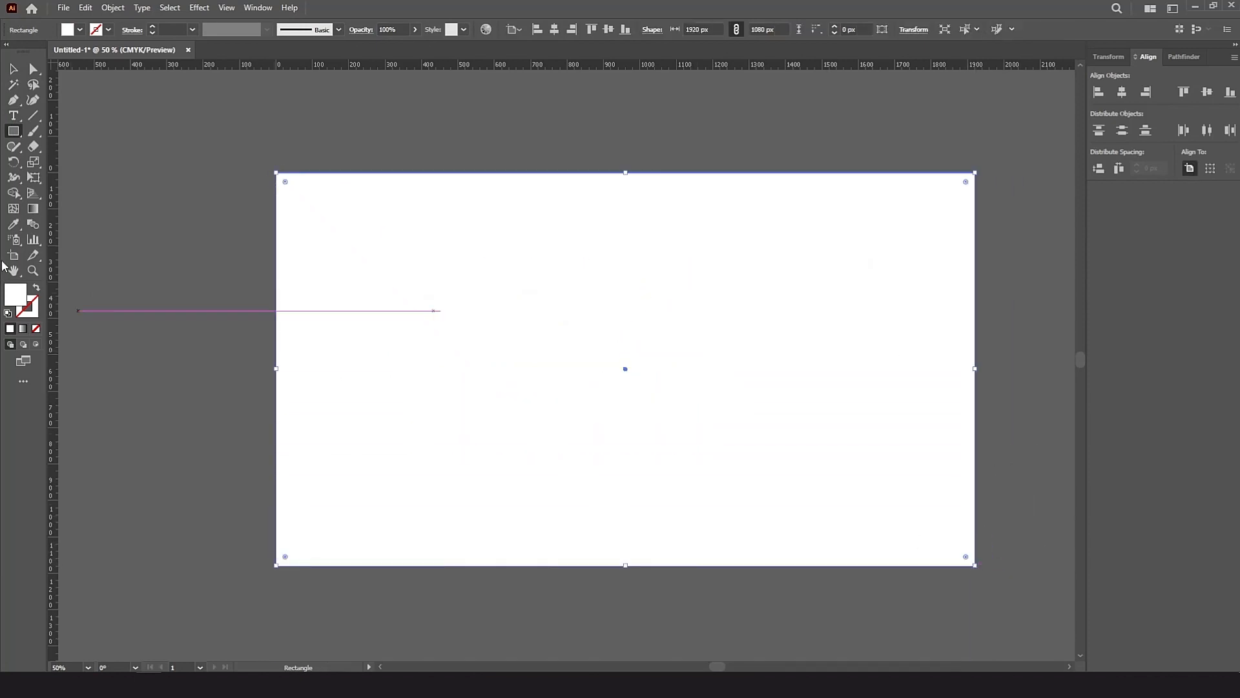
left_click(38, 210)
left_click(26, 333)
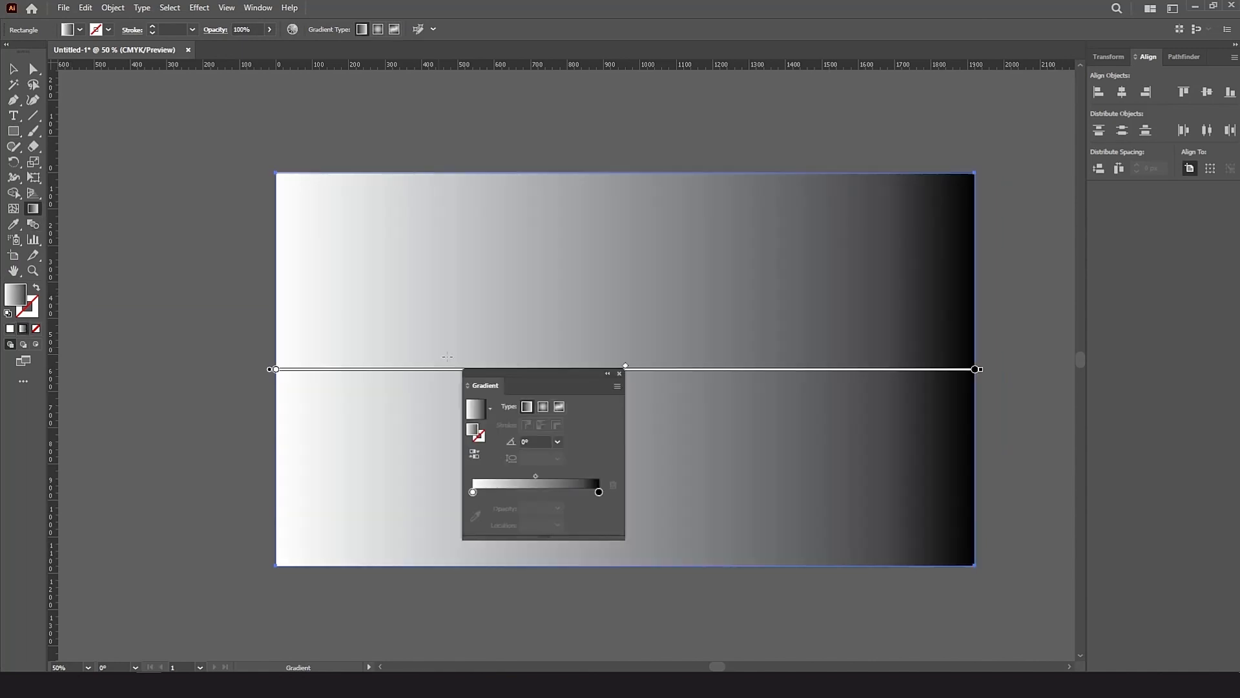
Step: Recolour the rectangle's gradient using RGB colour stops into a radial blend of dark blues spreading from near the artboard's centre
double_click(472, 491)
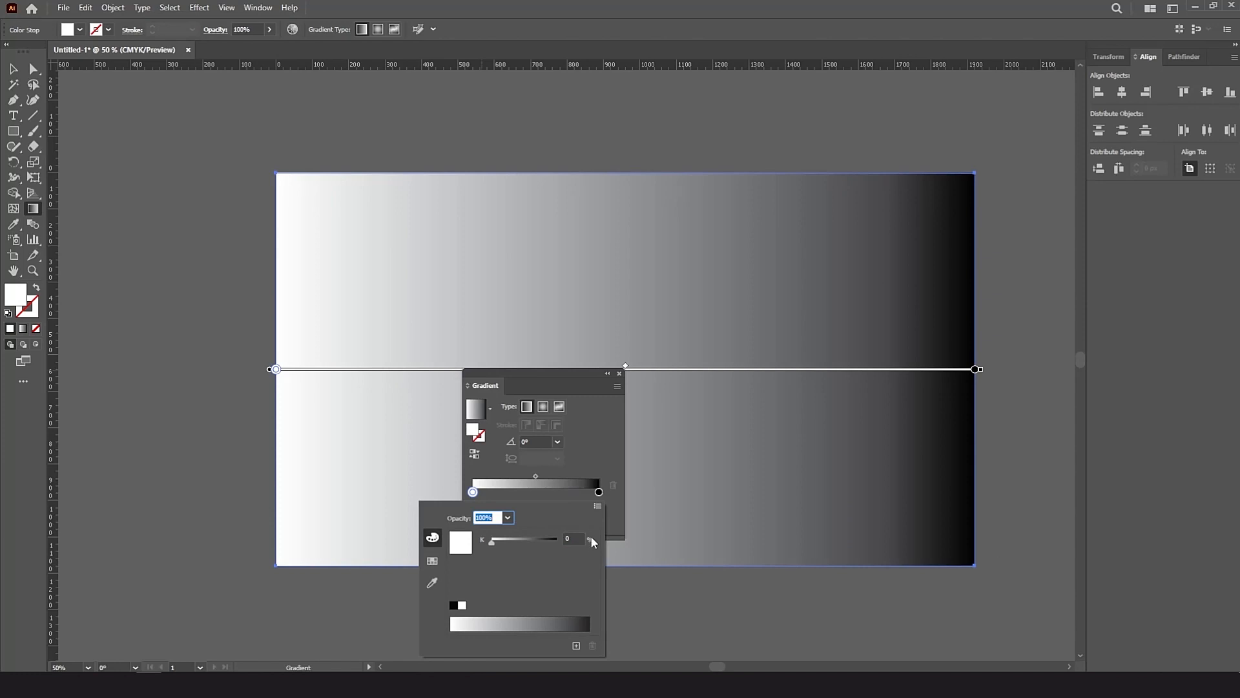
left_click(598, 509)
left_click(607, 524)
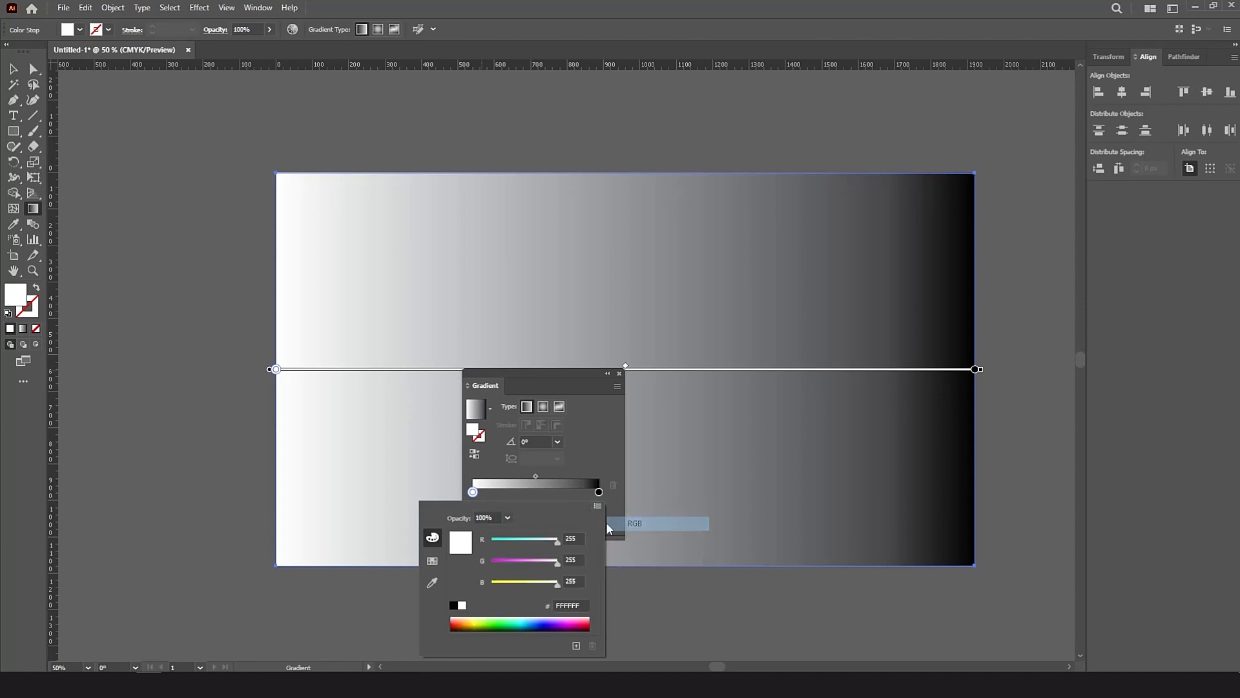
left_click(546, 622)
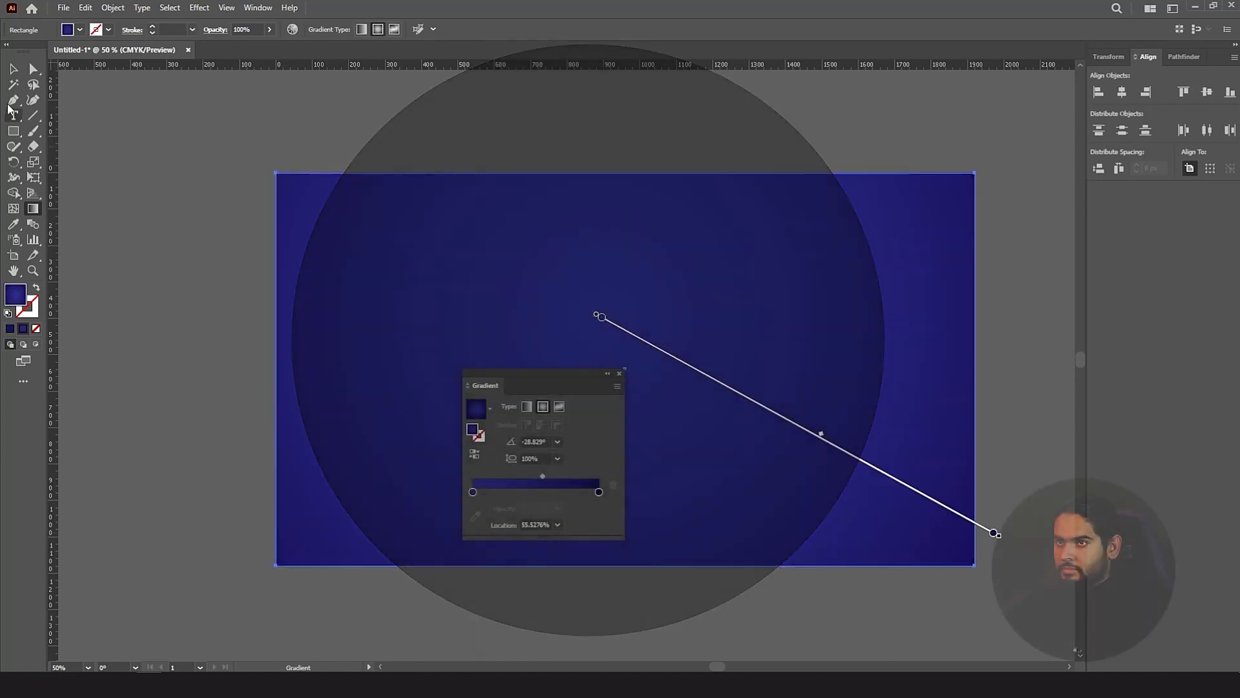
left_click(13, 72)
right_click(775, 301)
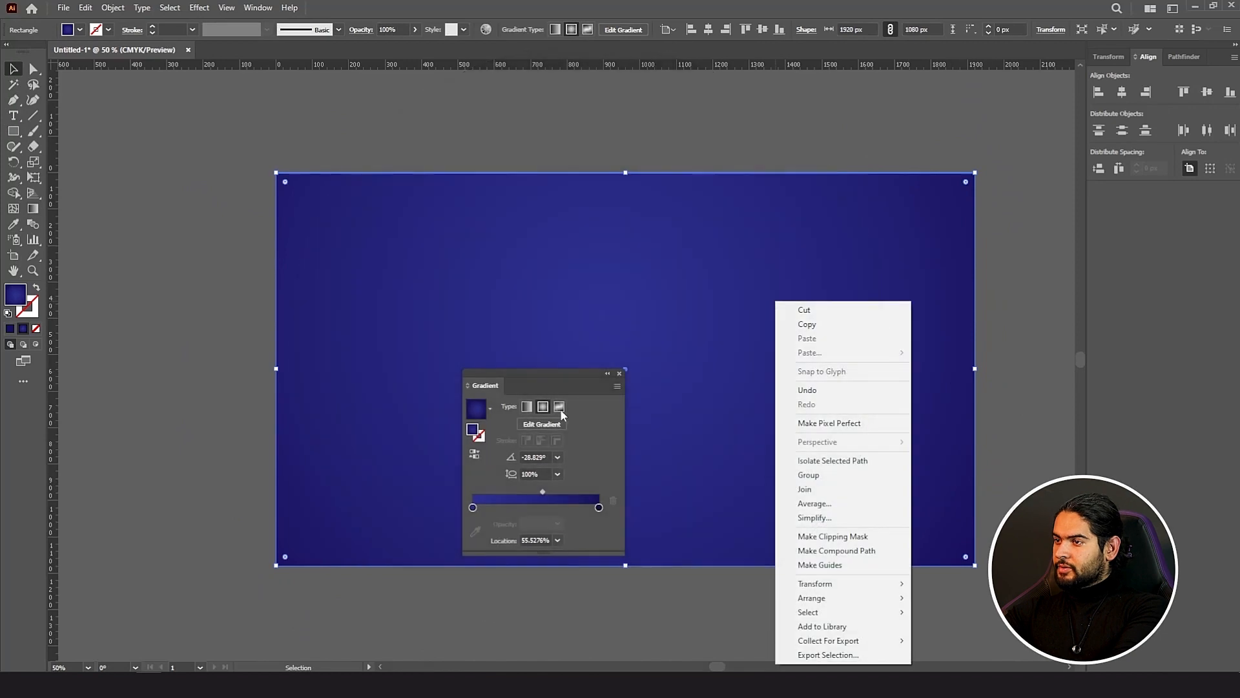
left_click(618, 374)
left_click(618, 374)
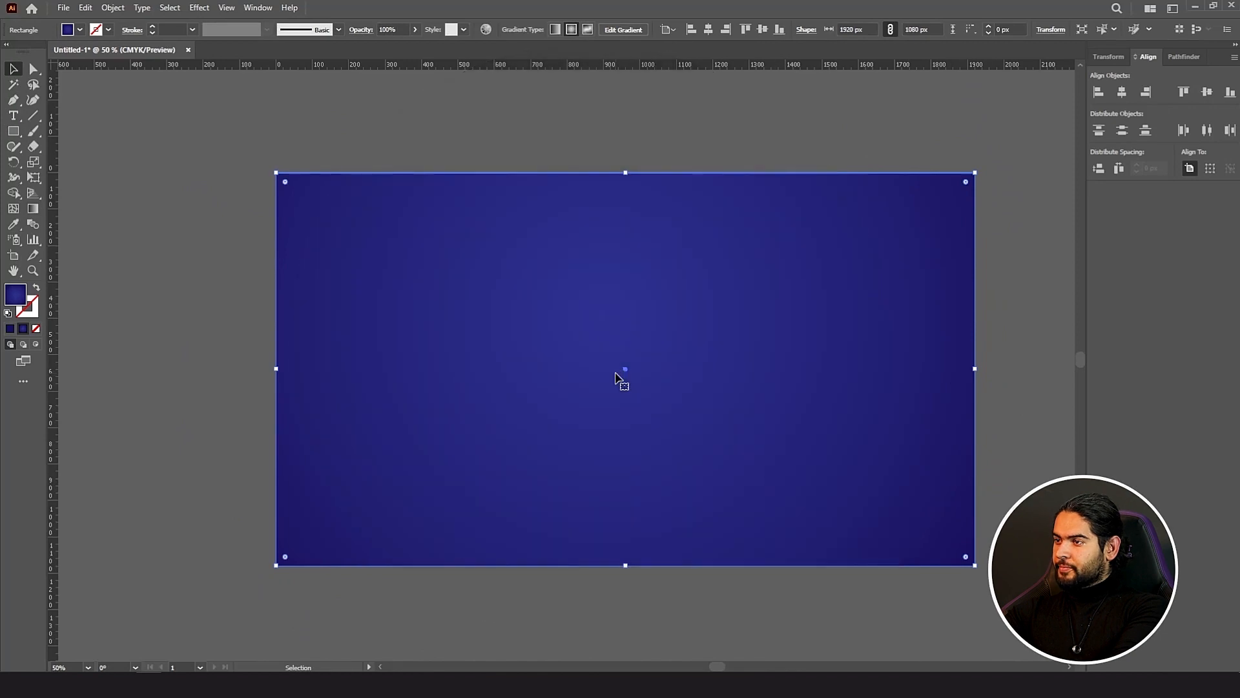
Step: Send the blue gradient rectangle behind all the quote's words
right_click(854, 324)
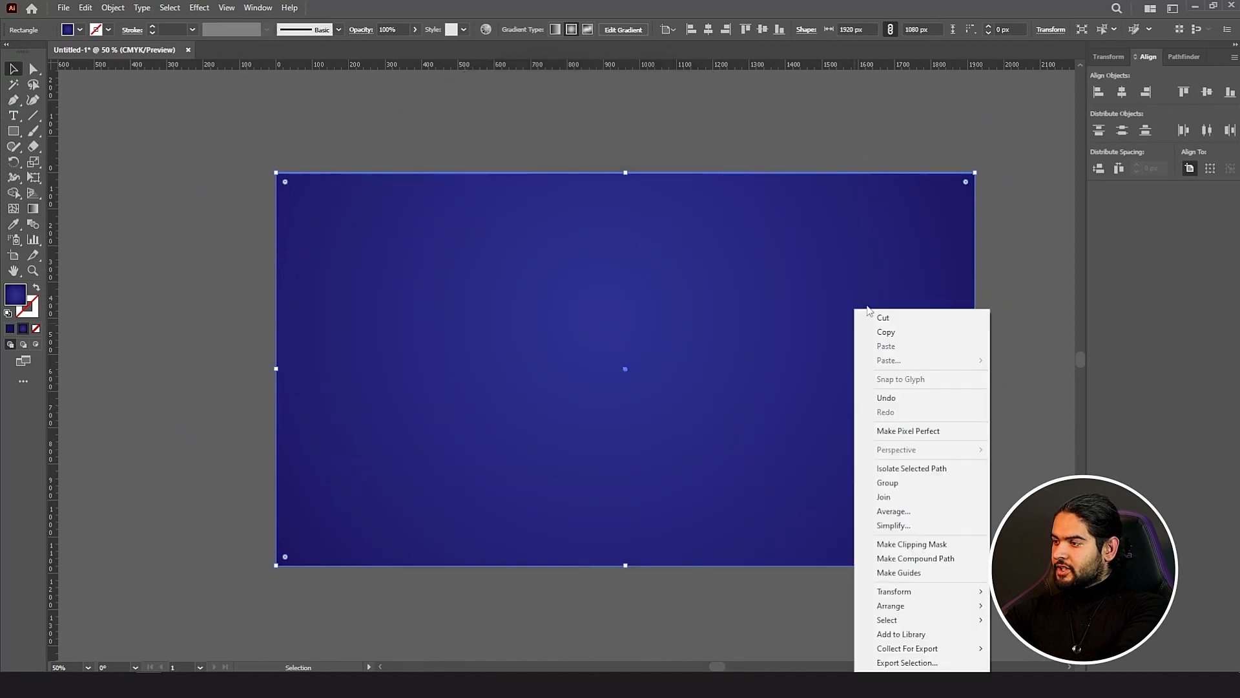
mouse_move(943, 607)
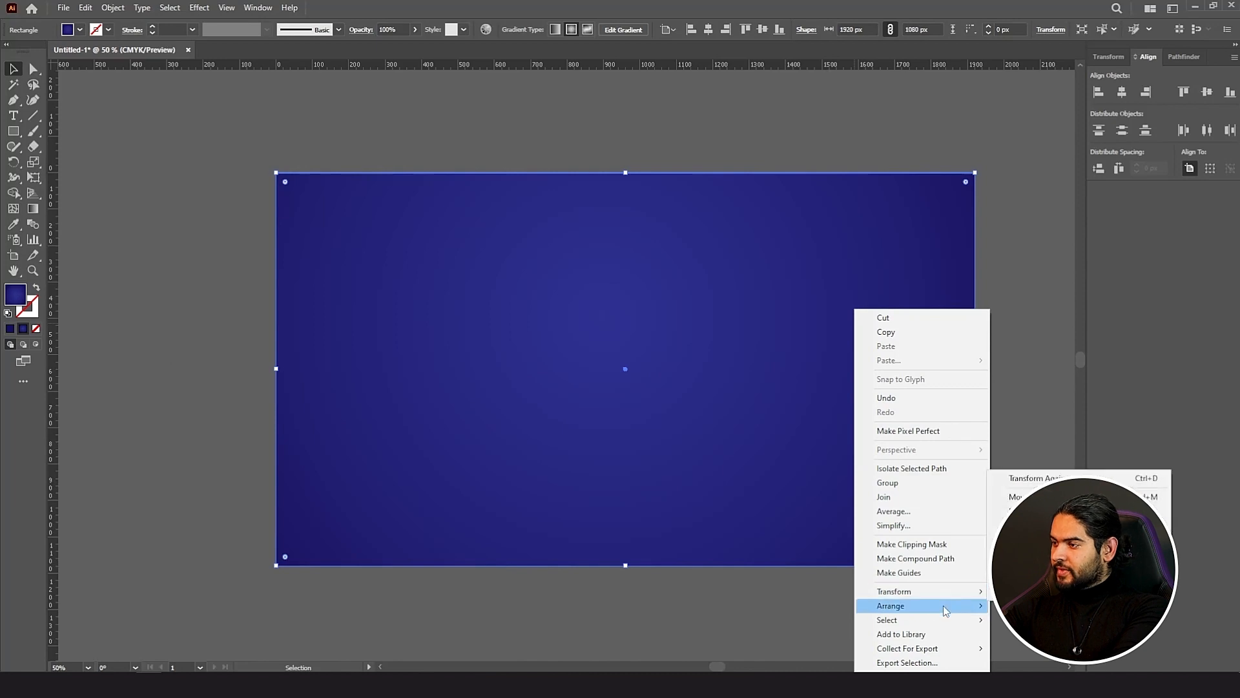
left_click(1011, 634)
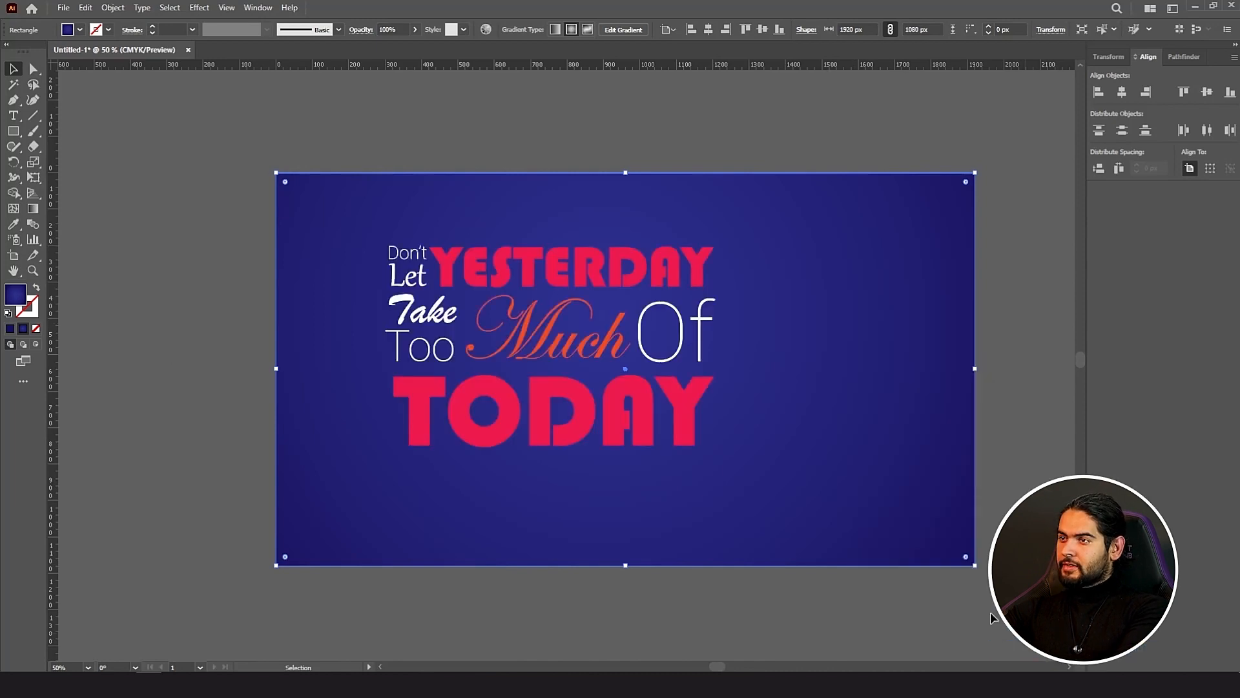
Step: Change the fill of "YESTERDAY" to golden yellow
double_click(15, 294)
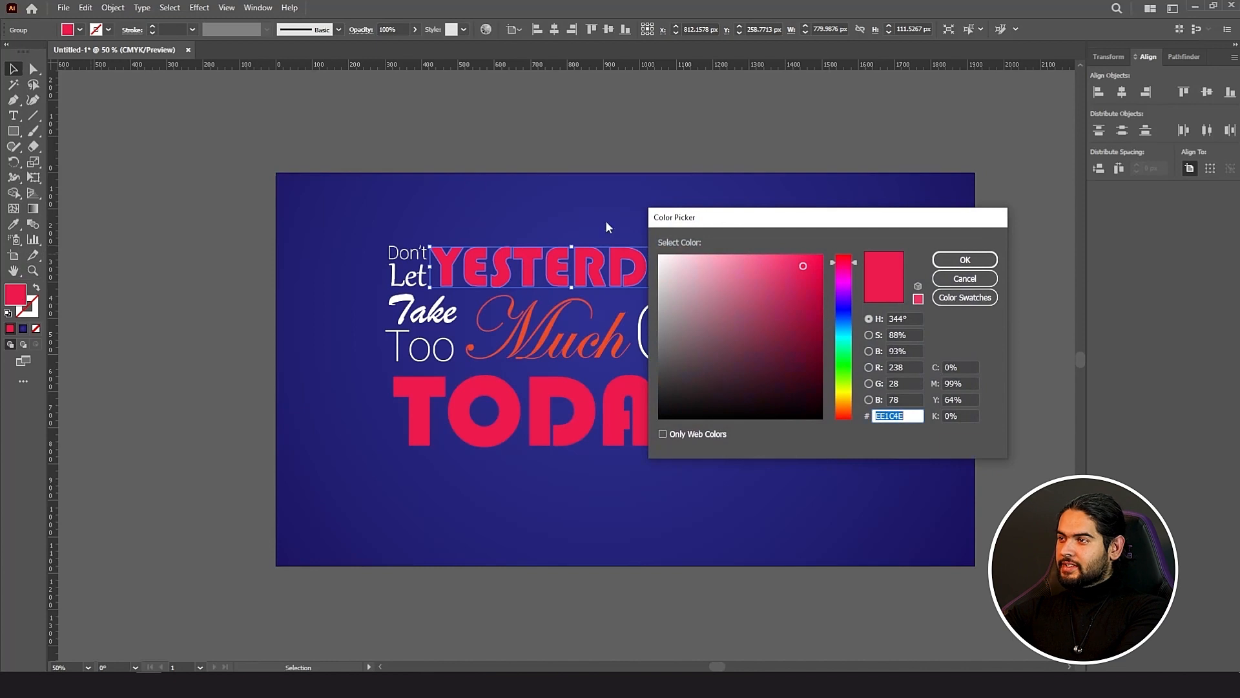
left_click_drag(848, 331, 842, 394)
left_click(852, 396)
left_click(965, 260)
Step: Copy the golden-yellow fill from "YESTERDAY" onto "TODAY" with the Eyedropper
left_click(534, 425)
left_click(13, 224)
left_click(520, 266)
left_click(10, 71)
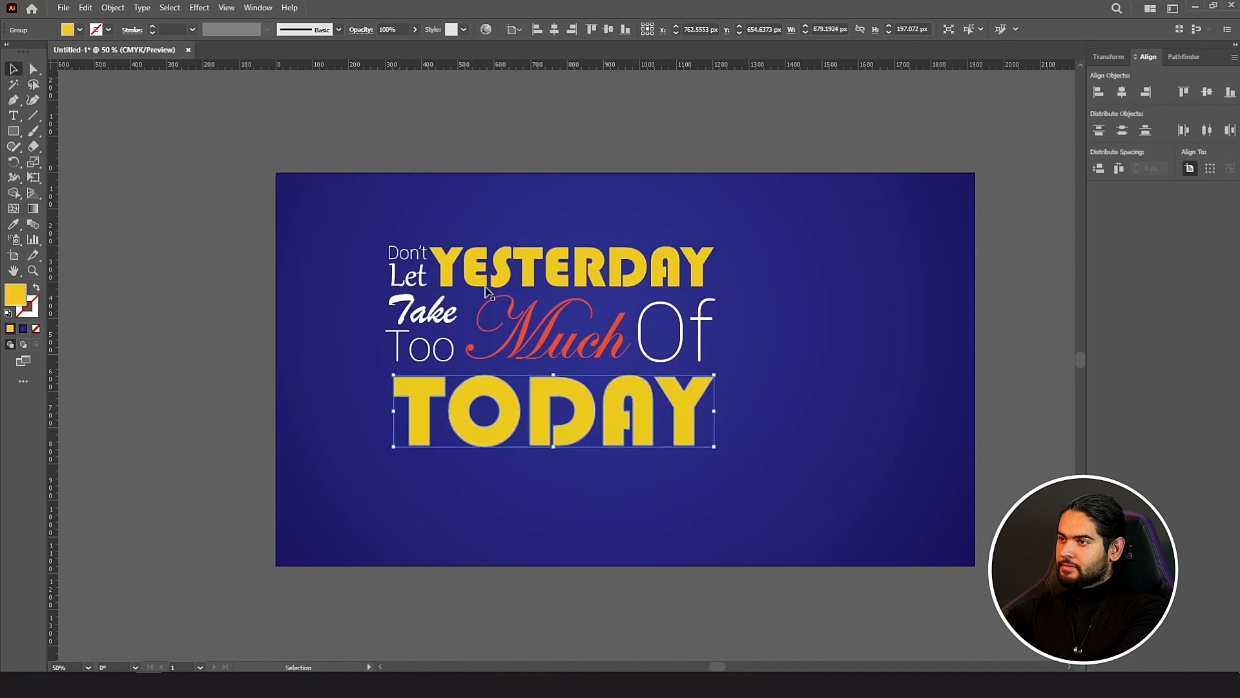
Step: Give "Much" the yellow of "YESTERDAY" with the Eyedropper, and shift its fill to the more orange #EAB01F
left_click(539, 335)
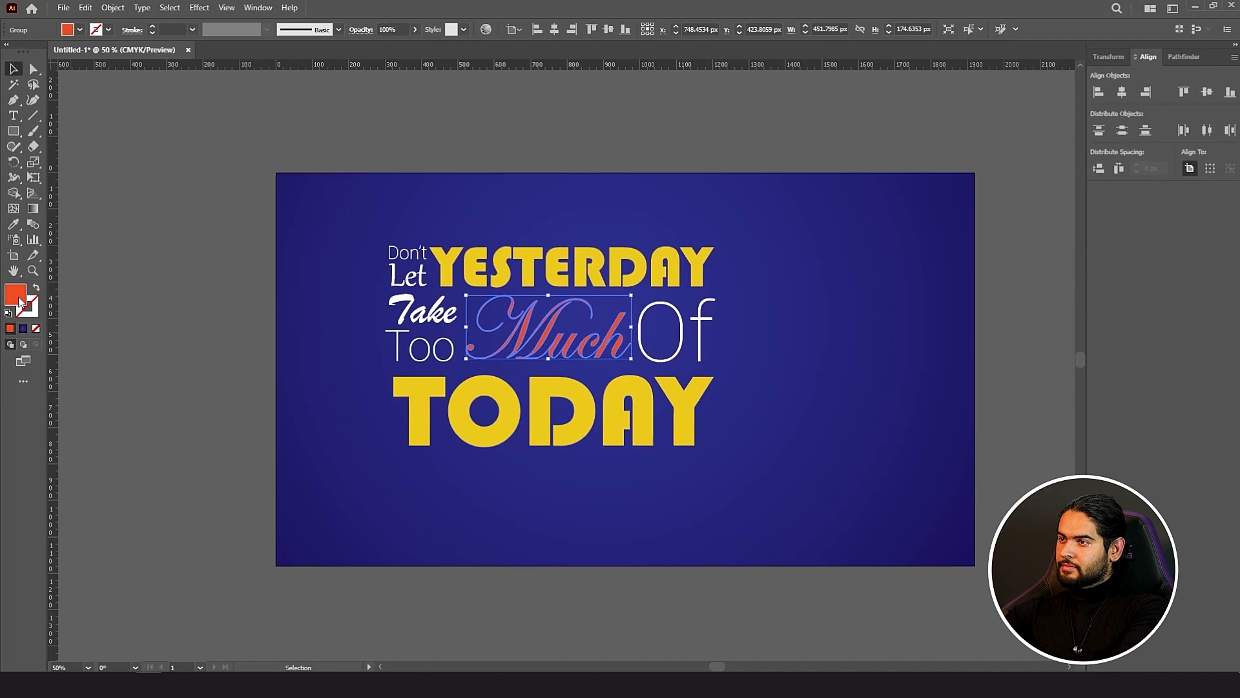
left_click(13, 224)
left_click(523, 270)
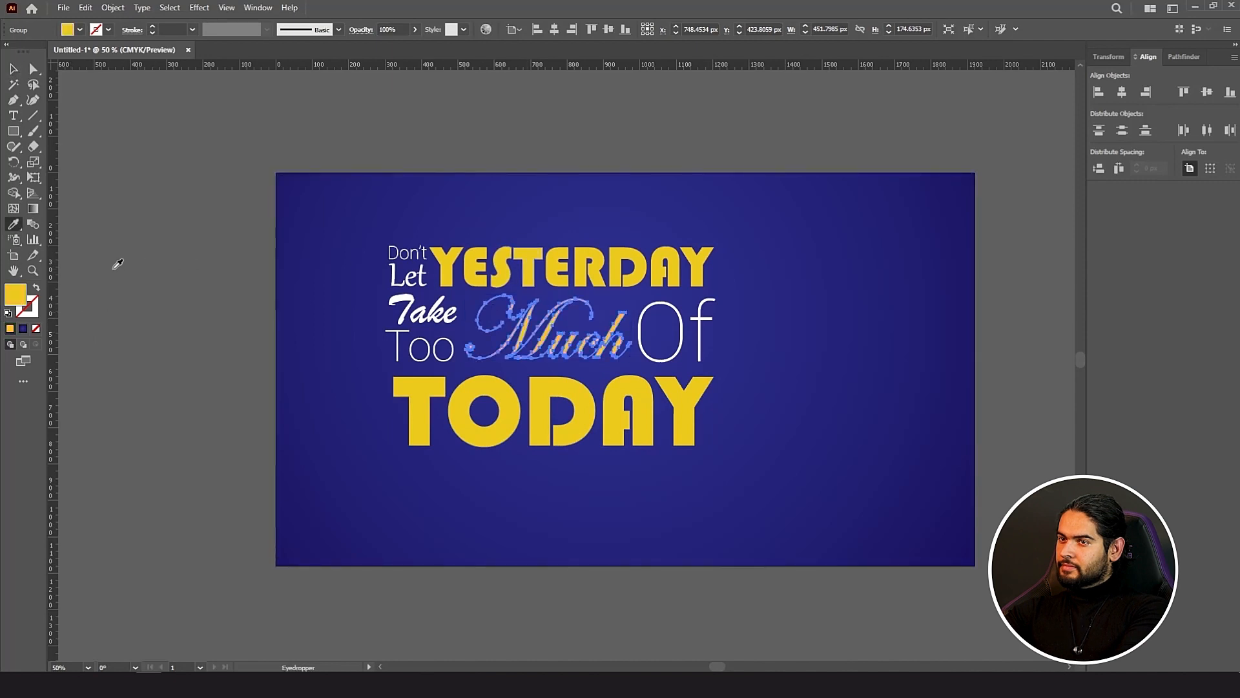
double_click(14, 300)
left_click_drag(844, 394, 844, 400)
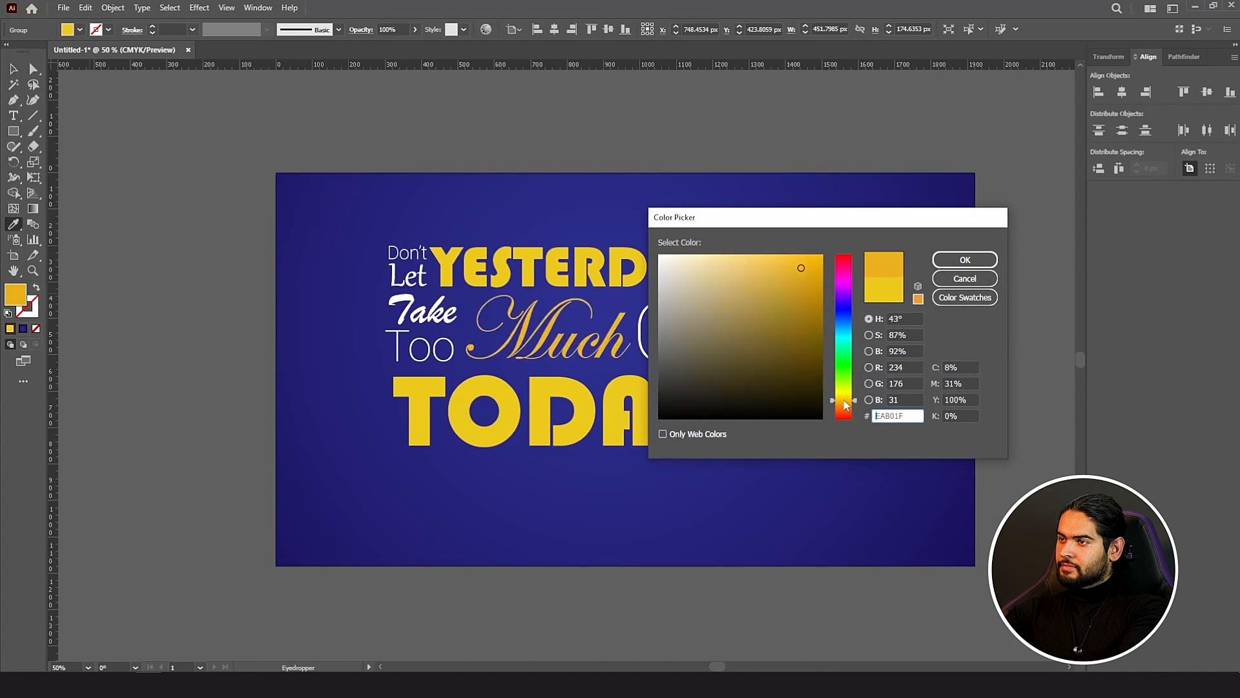
left_click(950, 260)
left_click(666, 462)
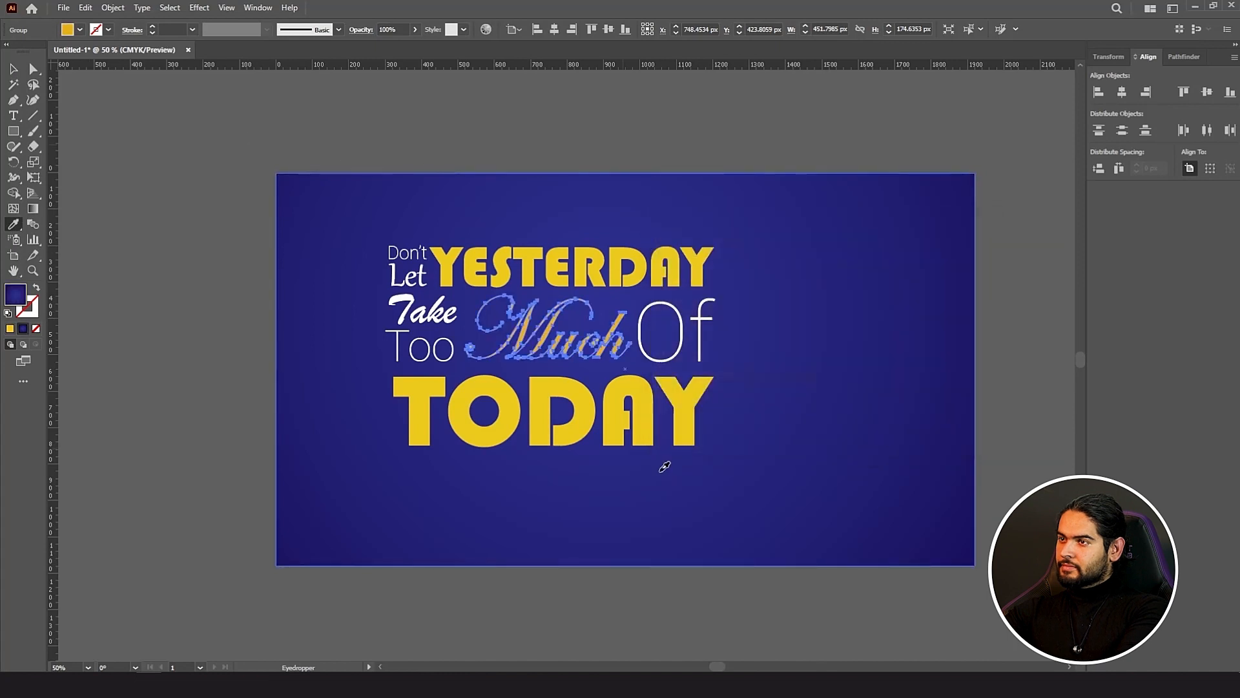
left_click(13, 69)
key("ctrl+z")
Step: Group all the words of the quote, leaving out the background rectangle
left_click(678, 327)
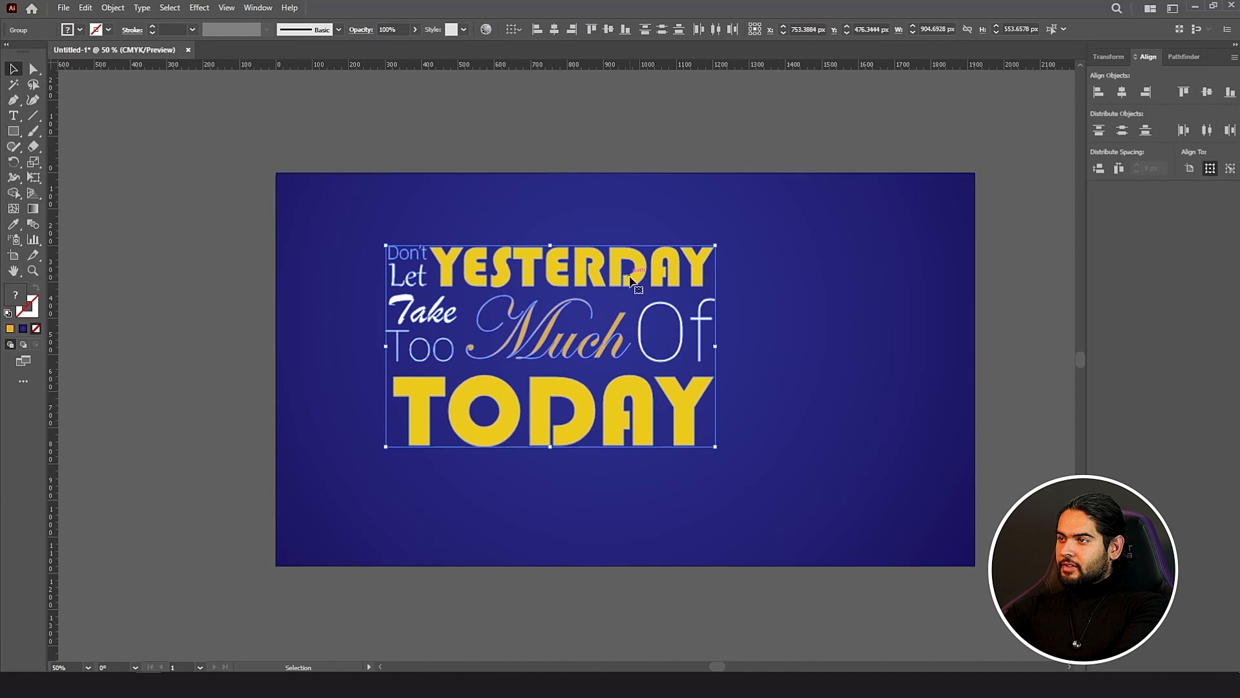
right_click(630, 276)
left_click(663, 435)
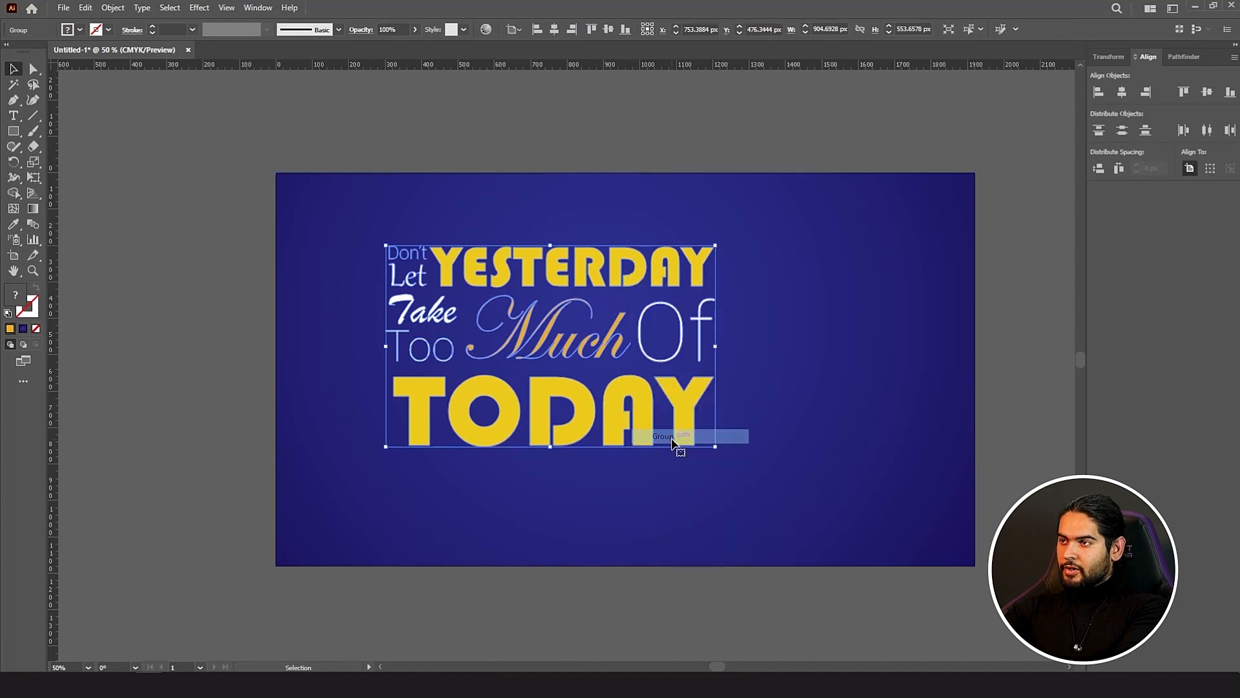
Step: Enlarge the grouped quote and tilt it about 18° clockwise over the blue background
left_click_drag(594, 278, 801, 337)
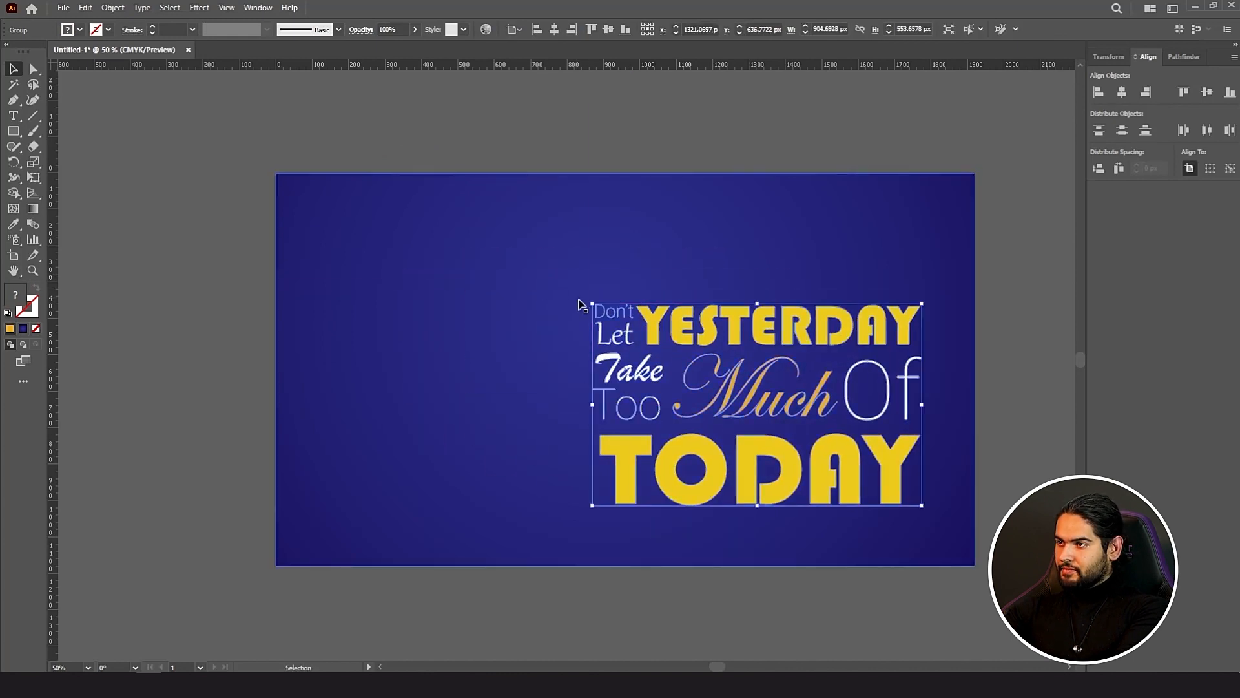
left_click_drag(426, 261, 575, 217)
key("Return")
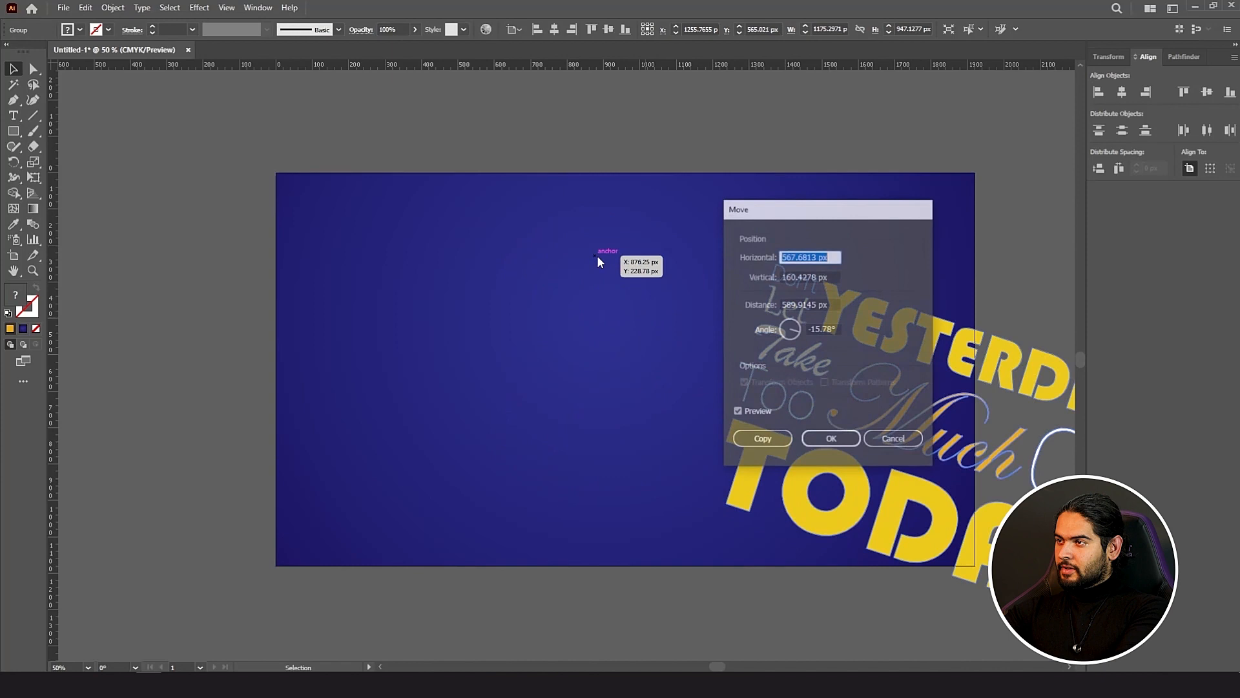
left_click(895, 442)
Step: Duplicate the tilted quote group and enlarge one copy, rotated back to level, to about 1671 × 1023 px so it nearly fills the background
left_click_drag(780, 313, 651, 313)
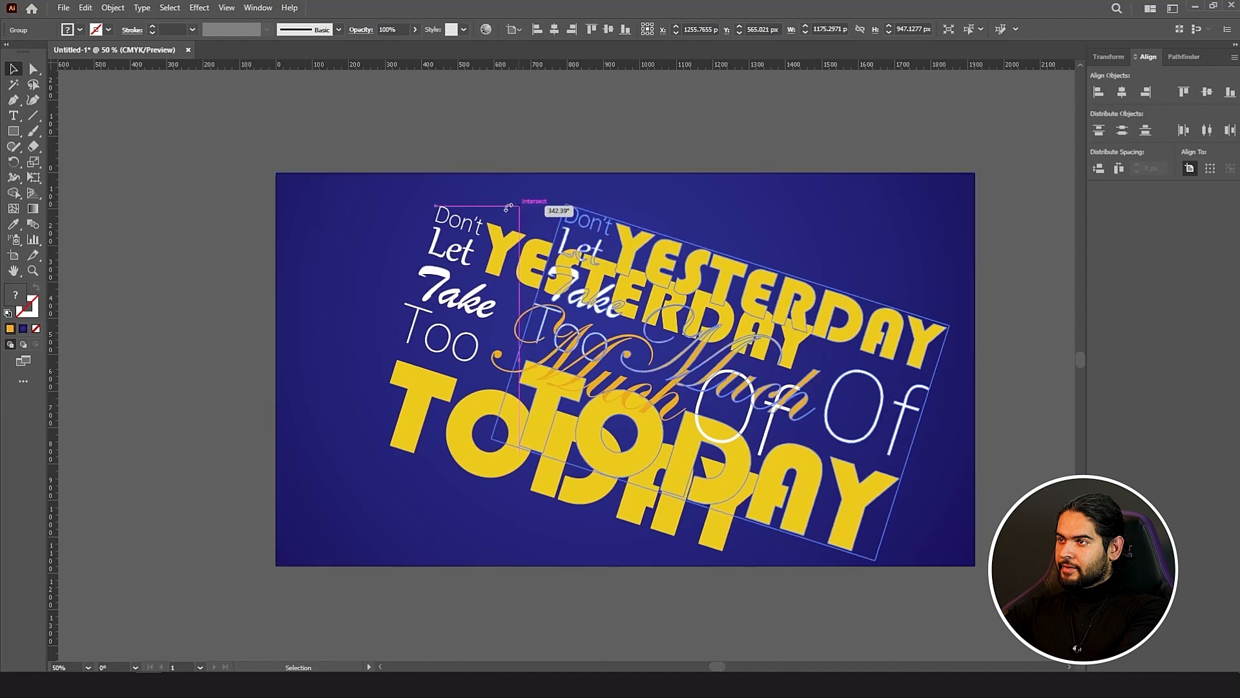
left_click_drag(508, 207, 452, 214)
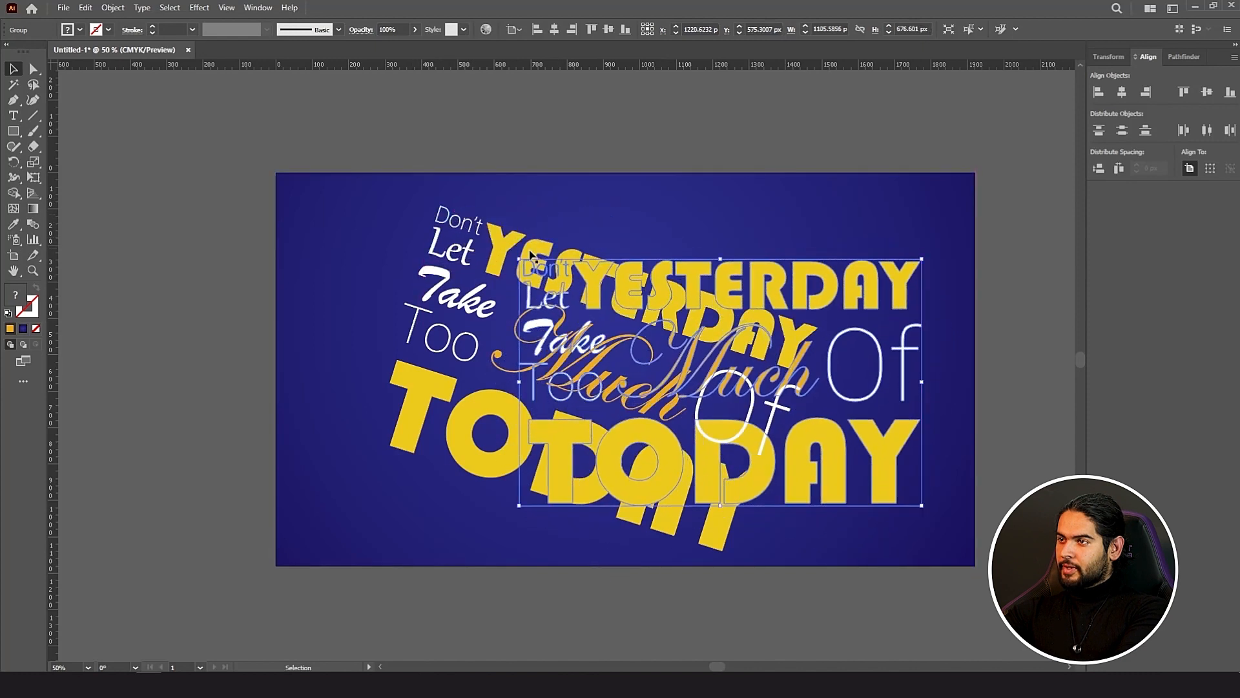
left_click_drag(519, 255, 346, 229)
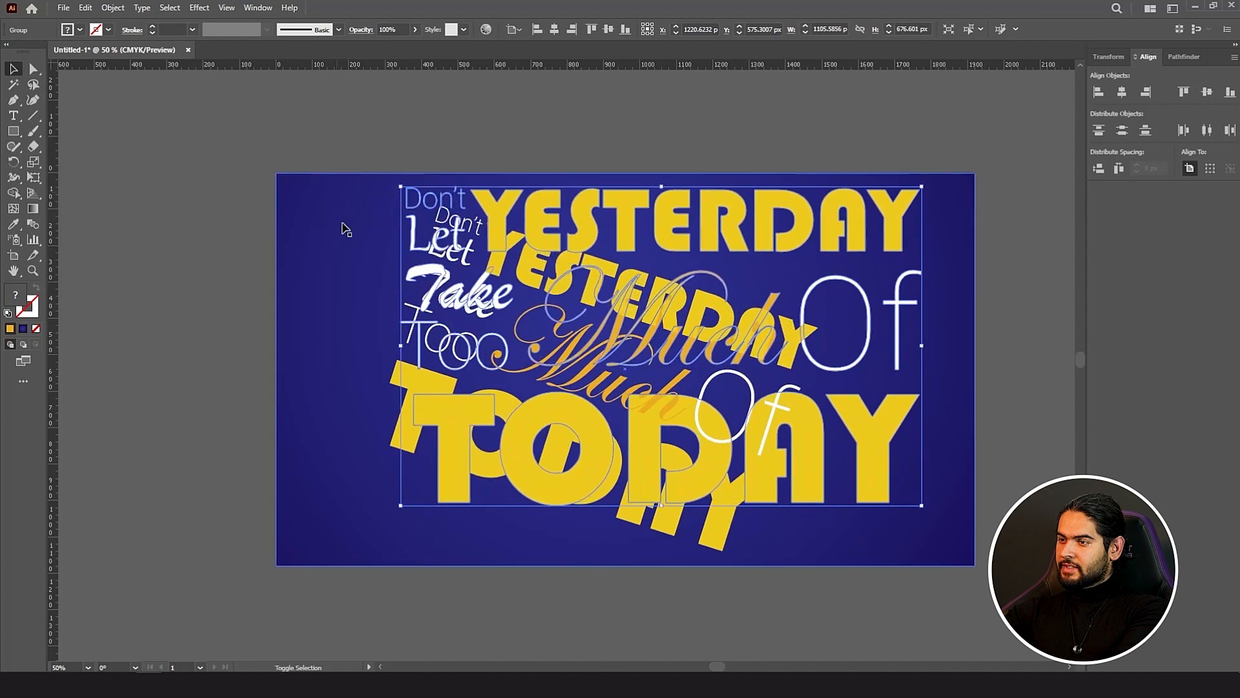
left_click_drag(399, 508, 343, 569)
key("Return")
left_click(894, 444)
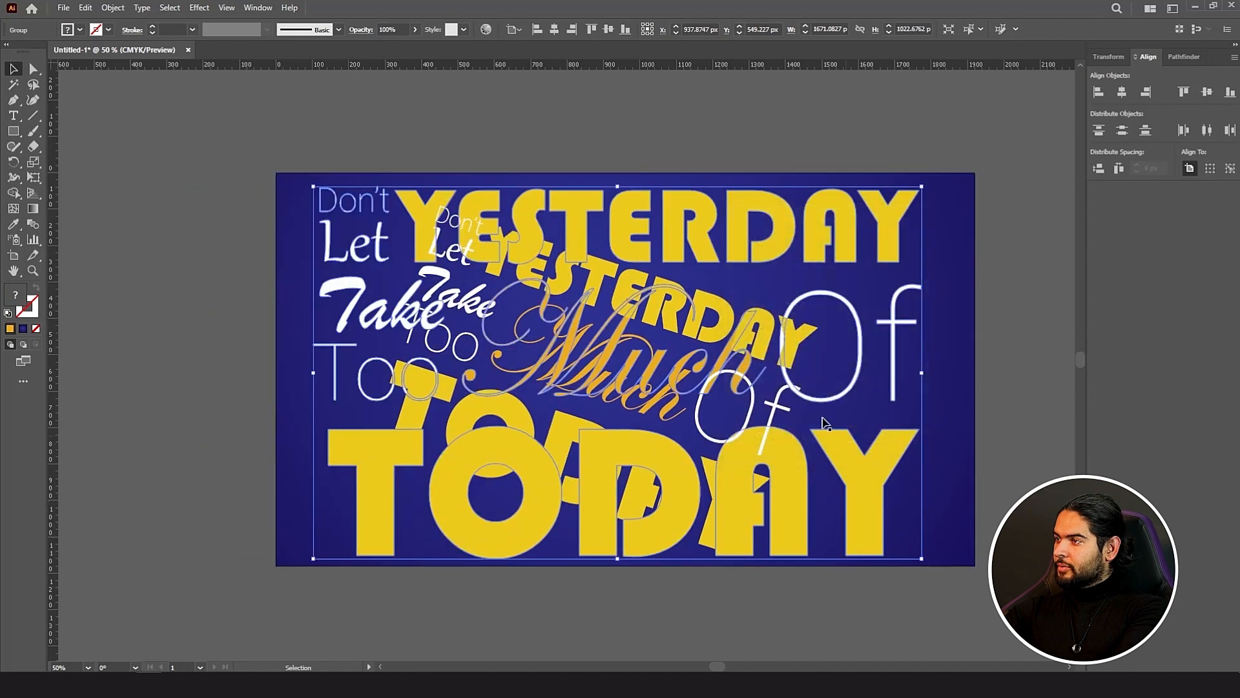
Step: Lower the opacity of the large level quote group to 10%
left_click(257, 7)
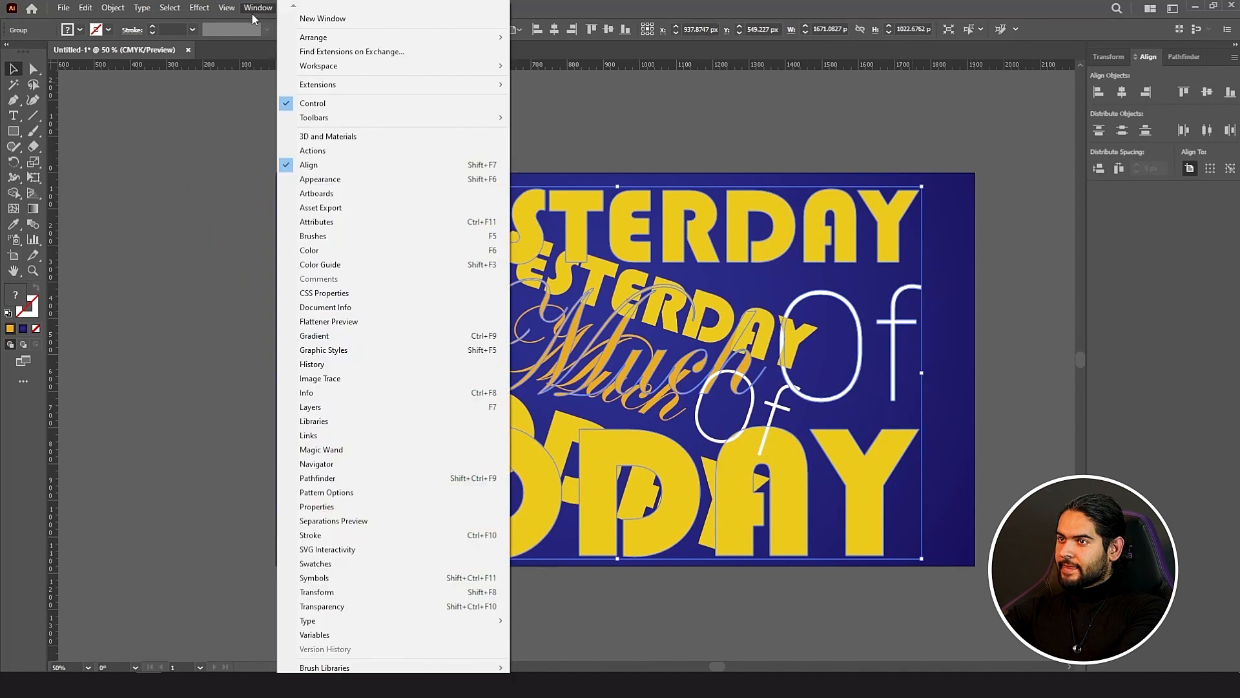
left_click(320, 179)
left_click(531, 286)
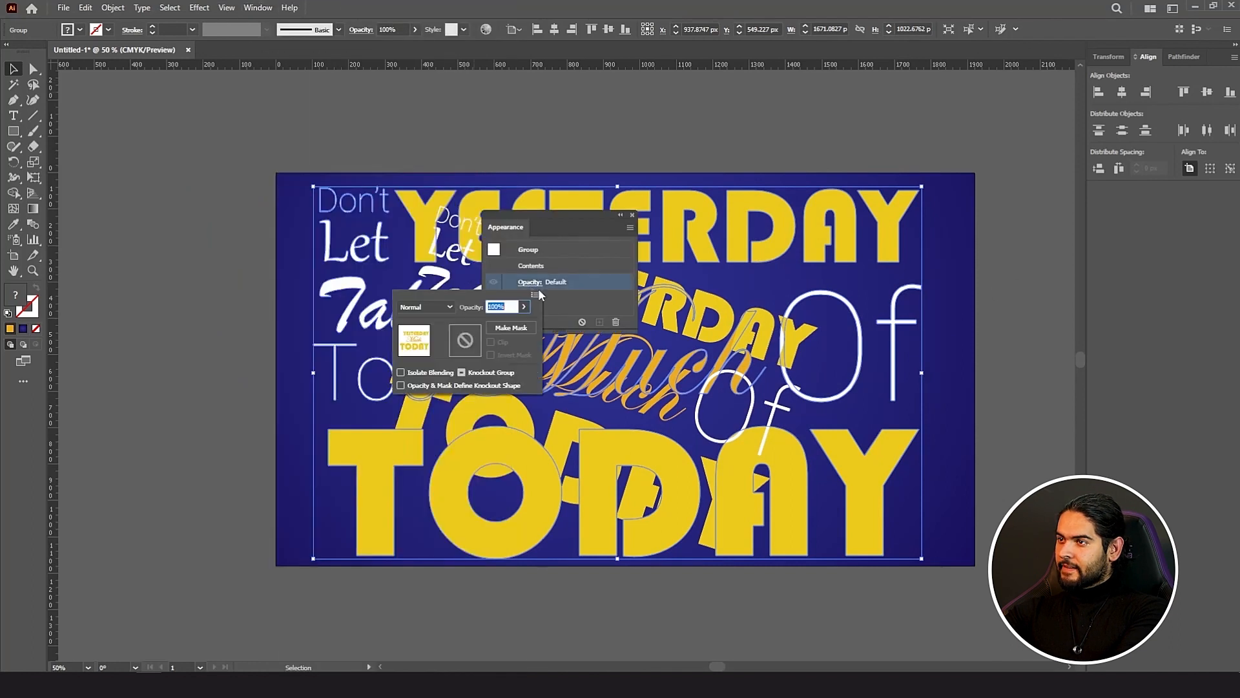
type("10")
key("Return")
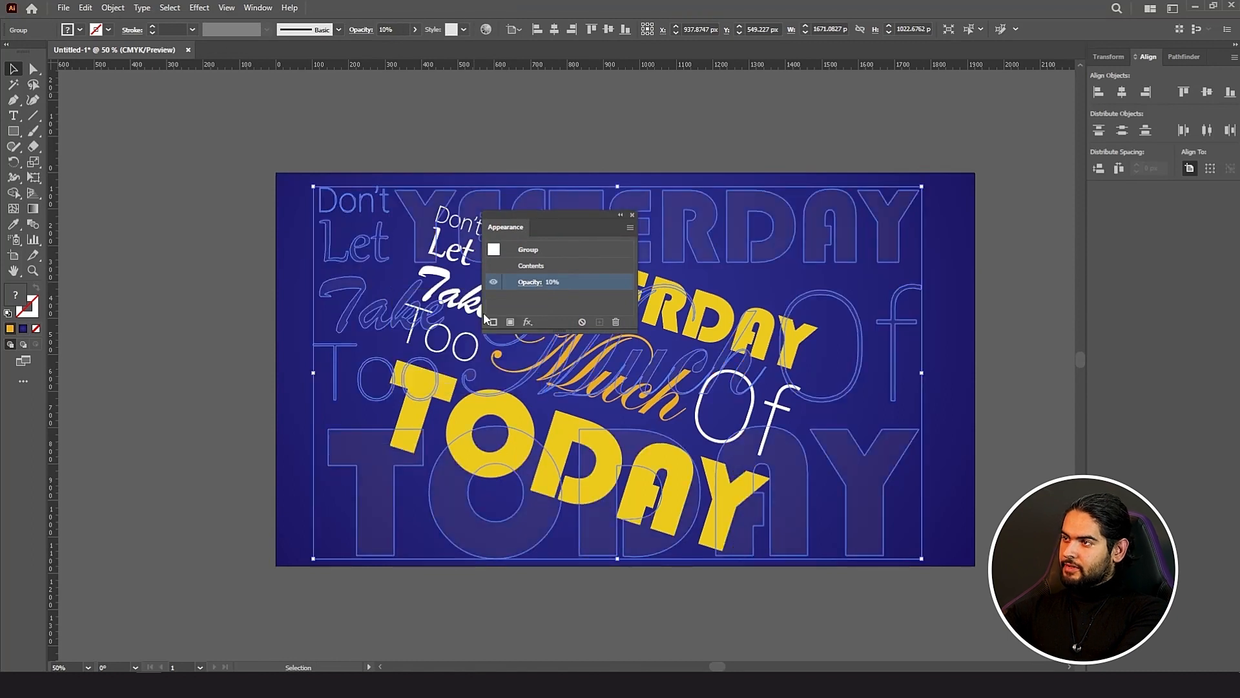
Step: Move the tilted full-colour quote group to the right side of the artboard
left_click(189, 346)
left_click_drag(701, 316, 824, 296)
left_click_drag(963, 250, 966, 251)
left_click(1060, 250)
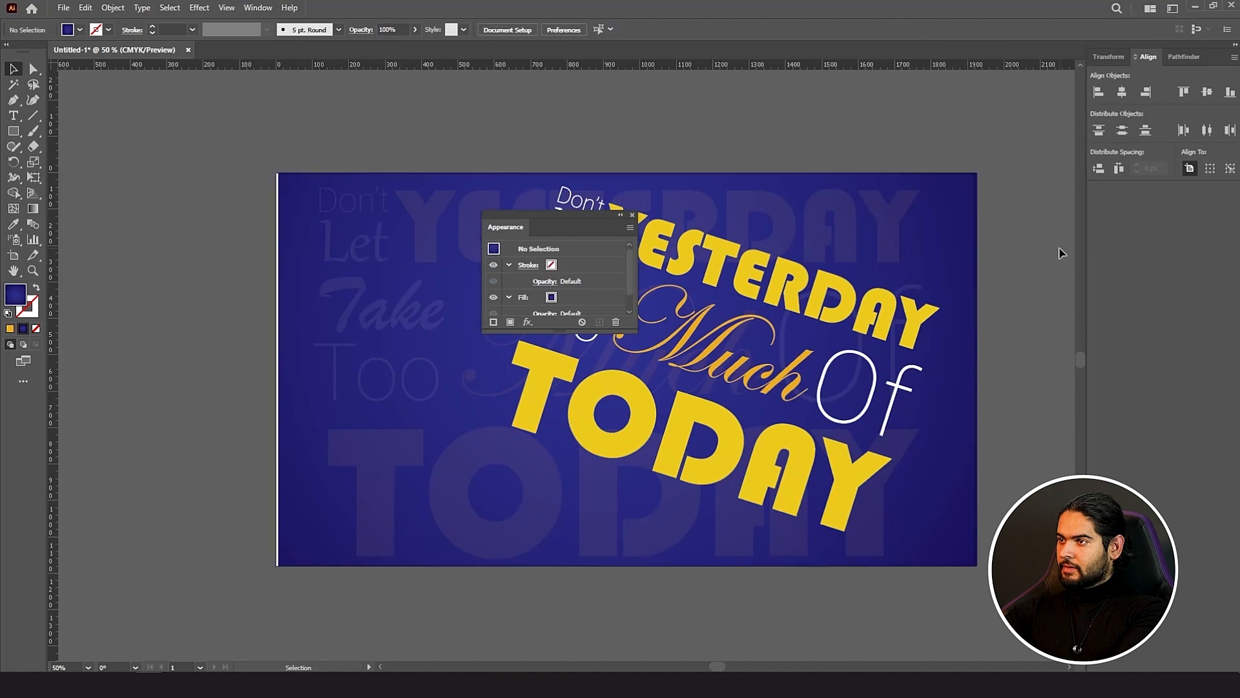
Step: Close the appearance settings and shift the blue background slightly left so it covers the artboard's left edge
key("shift+F6")
left_click_drag(296, 203, 293, 203)
left_click(188, 182)
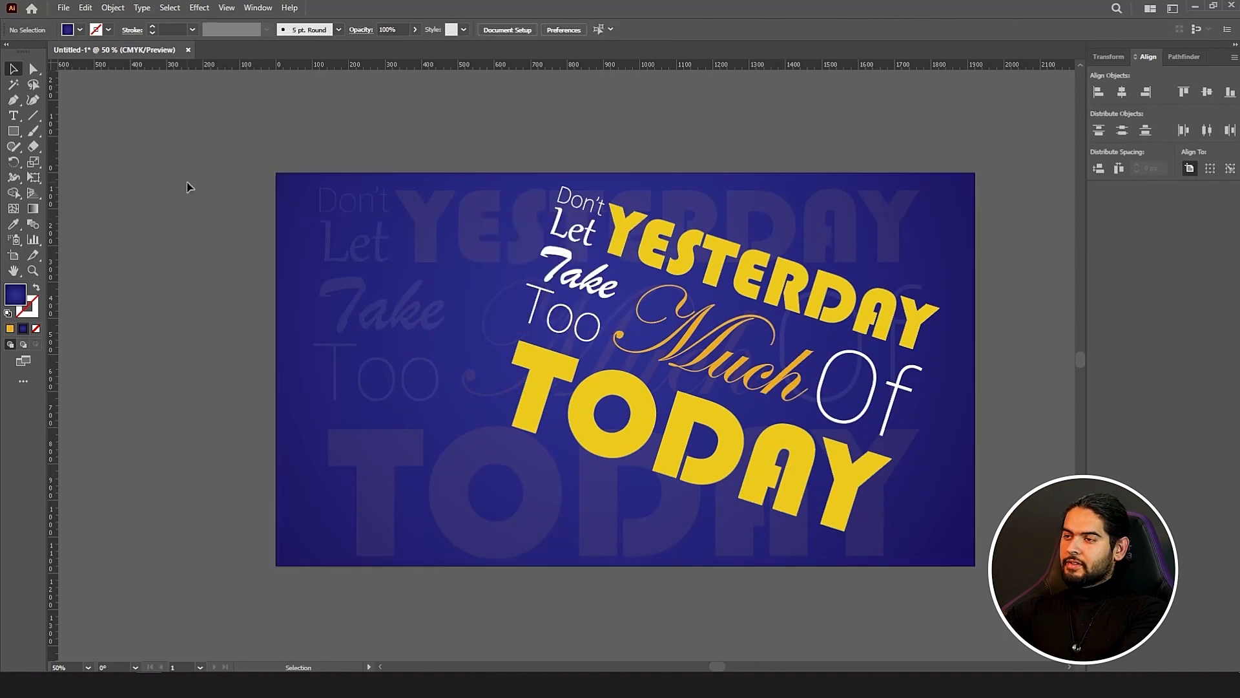